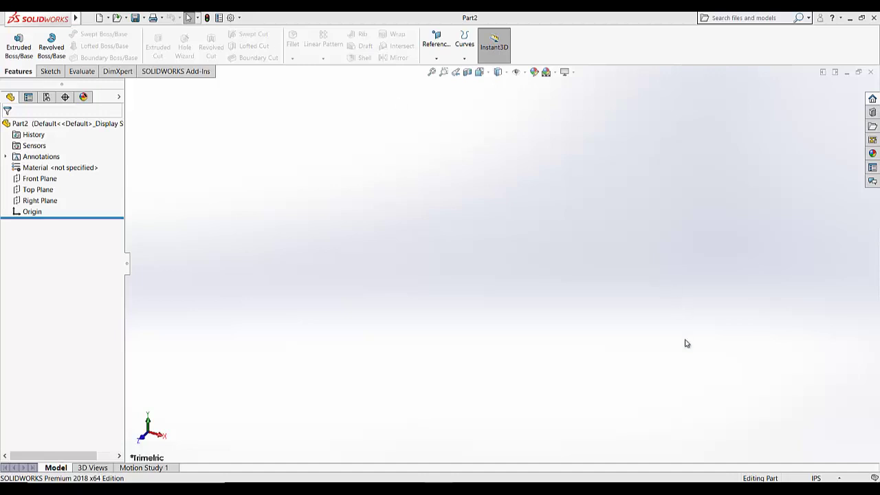
# - Draw a corner rectangle on the Top Plane, dragging from the origin up and to the right
pyautogui.click(50, 72)
pyautogui.click(14, 40)
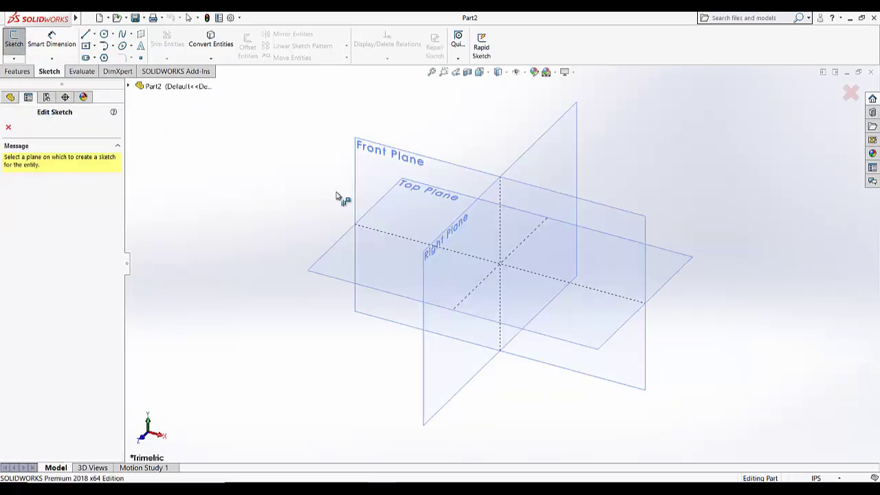
pyautogui.click(336, 275)
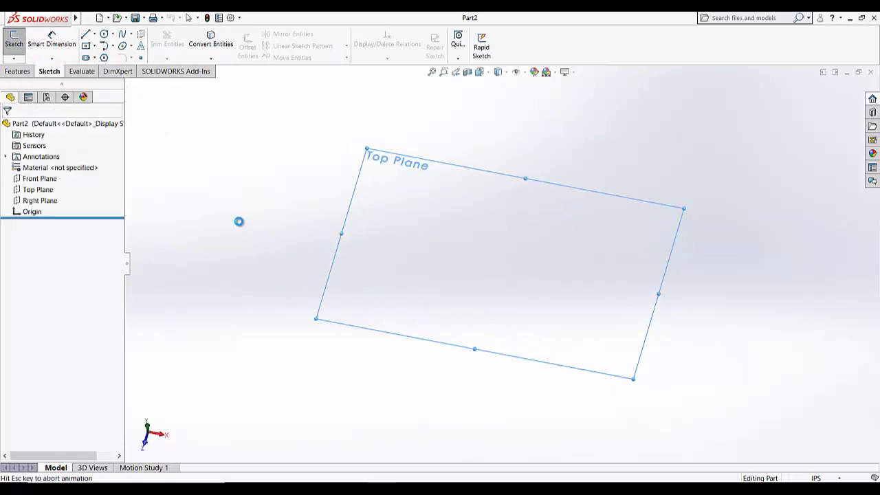
pyautogui.click(94, 46)
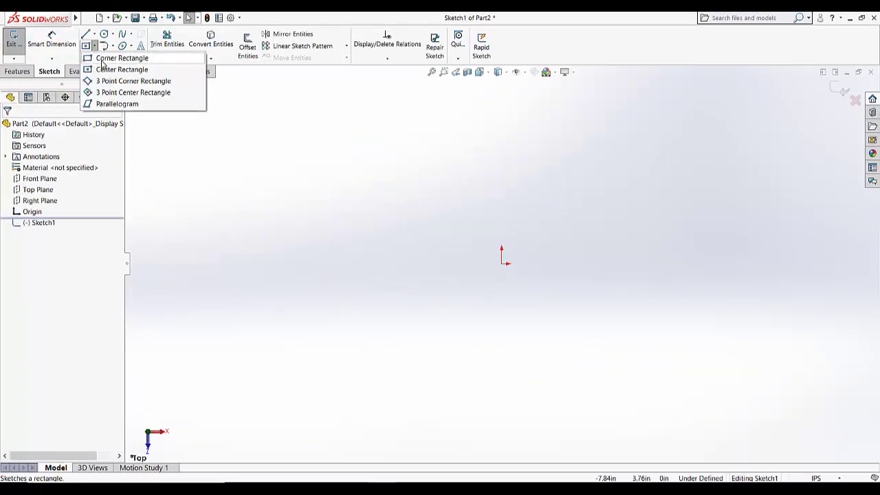
pyautogui.click(102, 60)
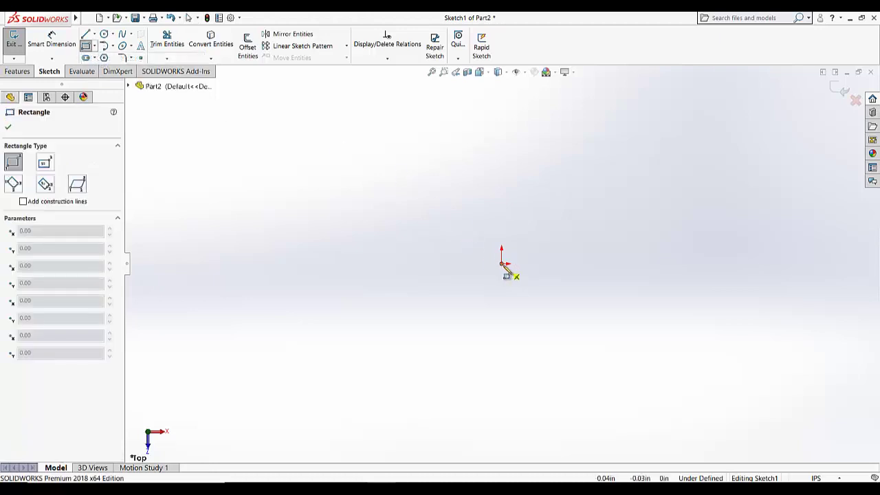
pyautogui.moveTo(502, 264)
pyautogui.mouseDown()
pyautogui.moveTo(610, 154)
pyautogui.moveTo(673, 122)
pyautogui.mouseUp()
pyautogui.click(52, 40)
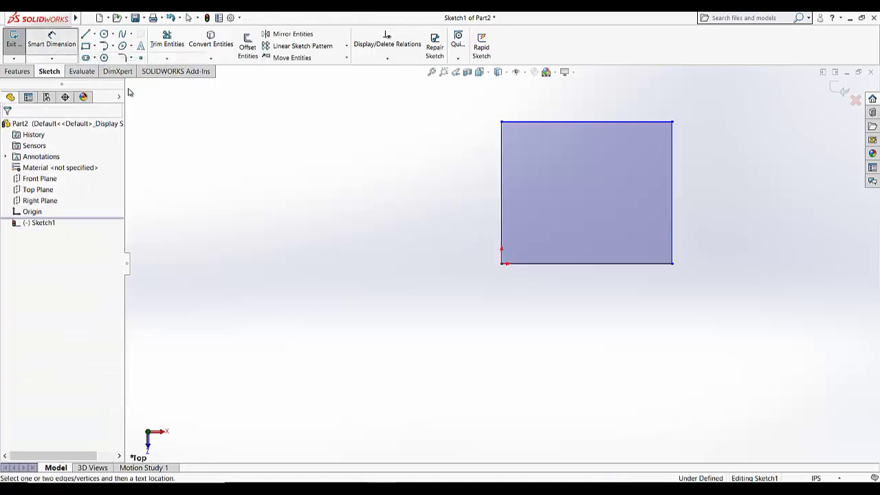
# - Dimension the rectangle's left edge to 2 in and bottom edge to 2.41 in, then exit the sketch
pyautogui.click(504, 214)
pyautogui.click(454, 210)
pyautogui.write('2')
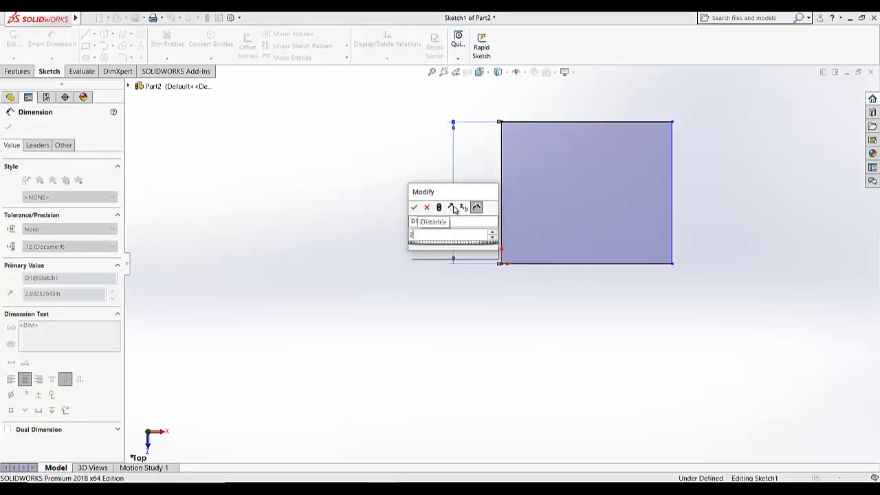
pyautogui.press('Return')
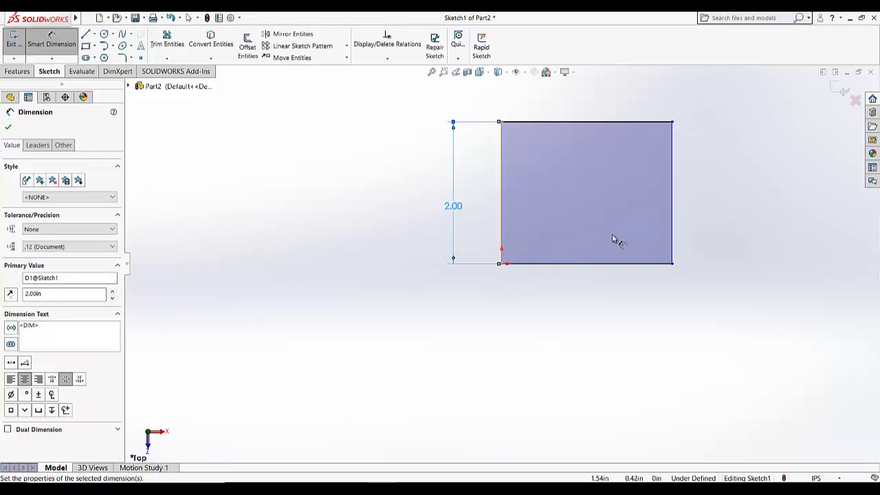
pyautogui.click(608, 264)
pyautogui.click(585, 298)
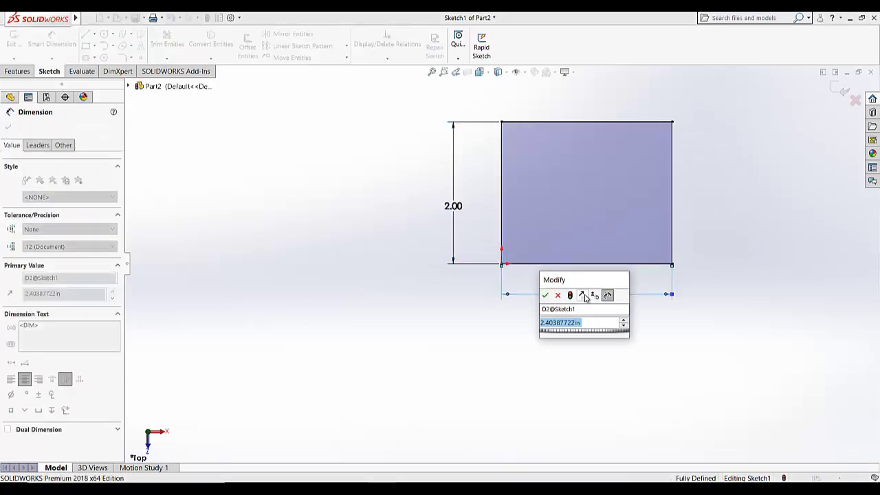
pyautogui.write('2.41')
pyautogui.press('Return')
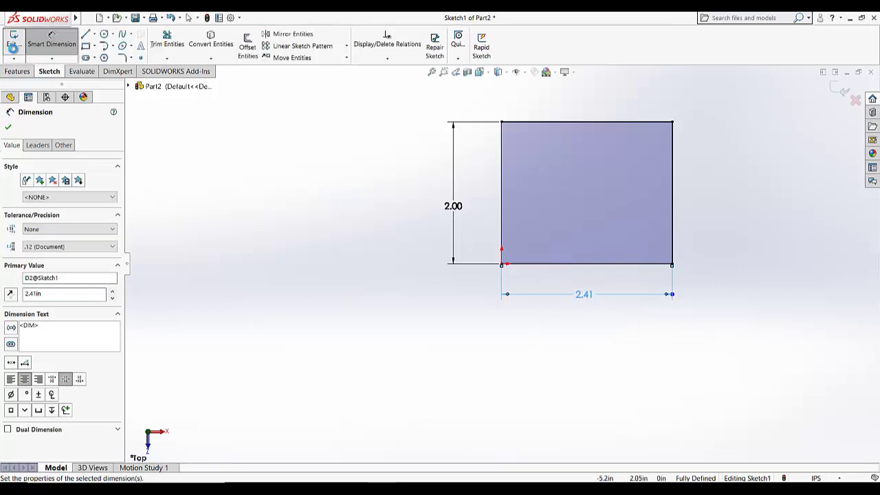
pyautogui.click(12, 42)
pyautogui.click(19, 42)
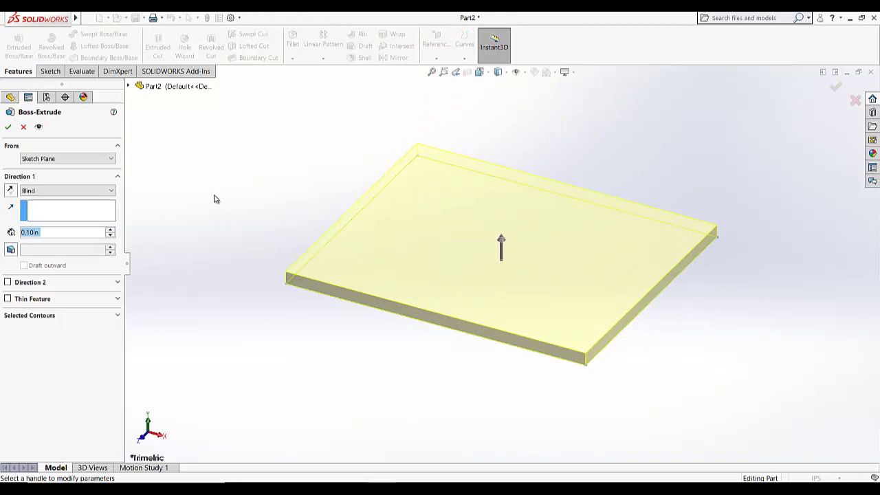
# - Extrude the rectangle 0.5 in as a blind solid block
pyautogui.write('0.5')
pyautogui.press('Return')
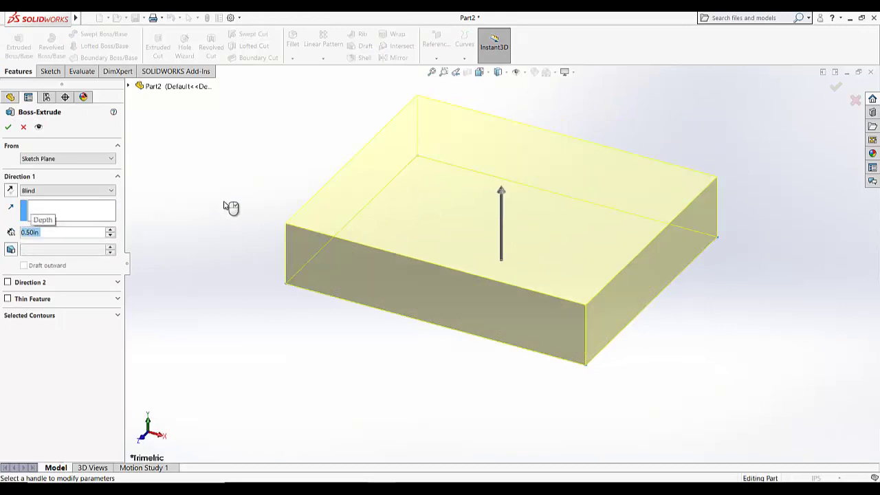
pyautogui.click(8, 127)
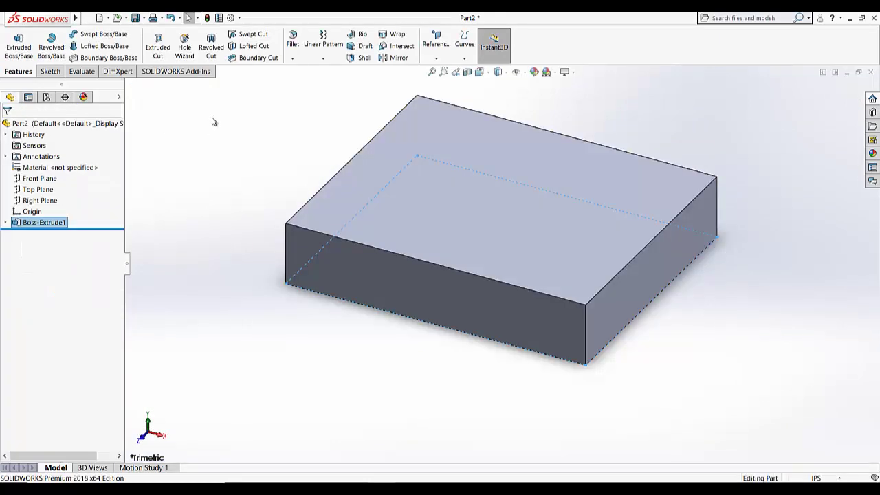
# - Fillet the block's two left vertical edges with a 0.25 in radius
pyautogui.click(293, 59)
pyautogui.click(297, 69)
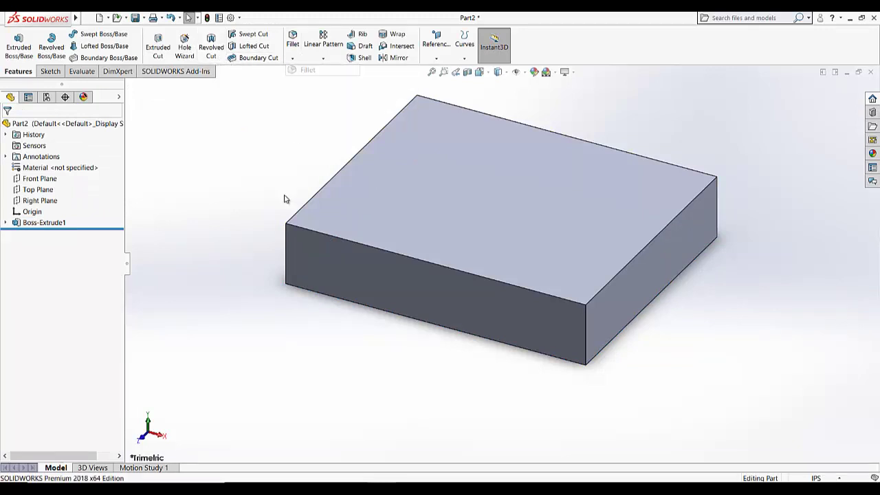
pyautogui.click(289, 241)
pyautogui.moveTo(285, 161); pyautogui.dragTo(320, 134, button='middle')
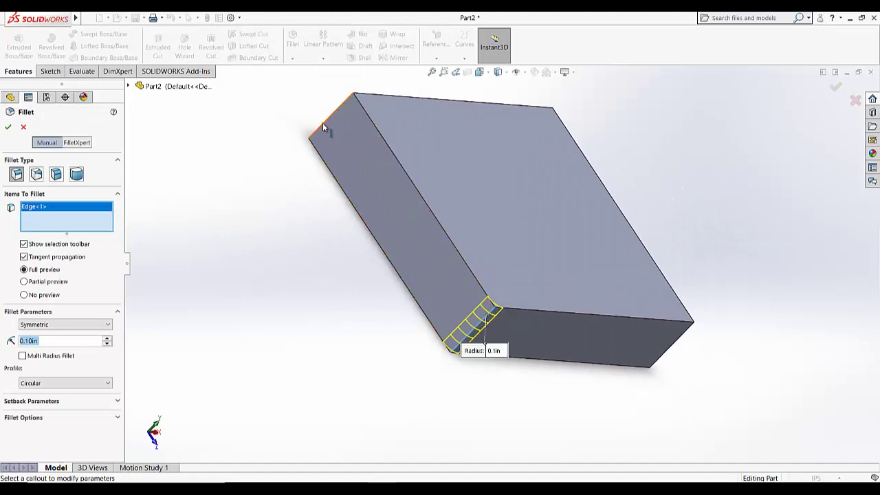
pyautogui.click(323, 122)
pyautogui.moveTo(271, 192)
pyautogui.mouseDown(button='middle')
pyautogui.moveTo(246, 236)
pyautogui.moveTo(218, 230)
pyautogui.mouseUp(button='middle')
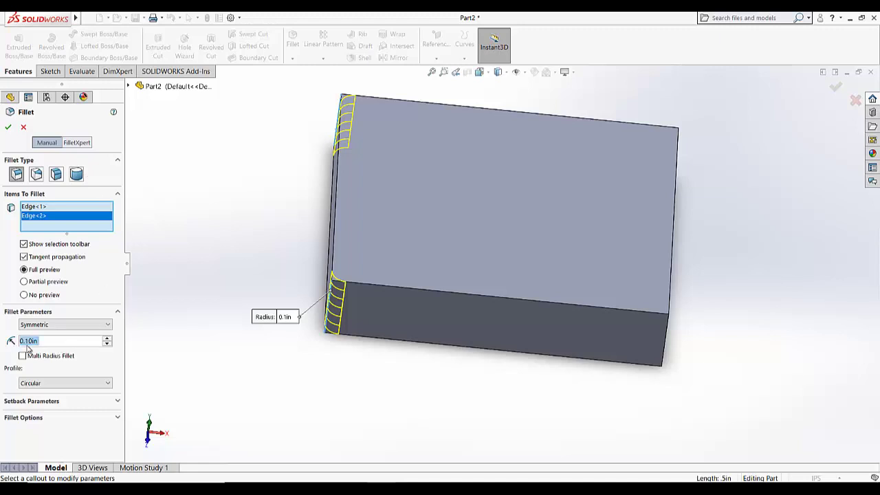
pyautogui.write('0.25')
pyautogui.press('Return')
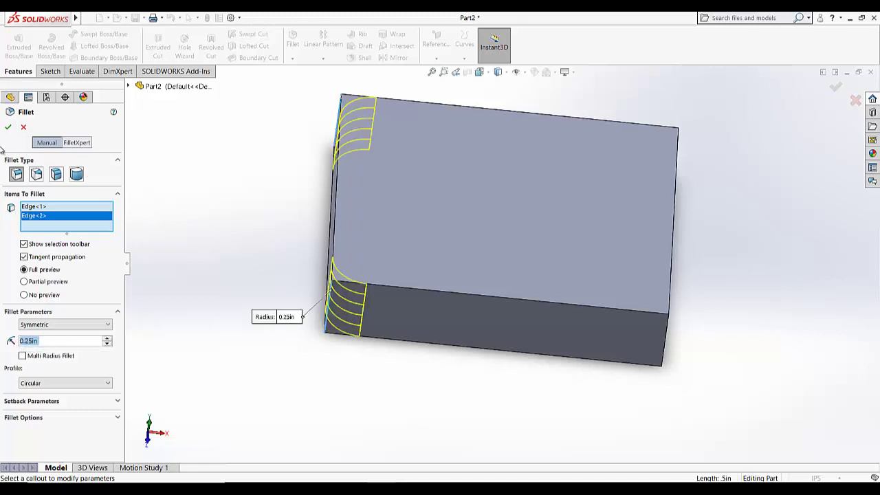
pyautogui.click(8, 127)
# - Start a sketch on the block's top face and view it Normal To
pyautogui.click(49, 70)
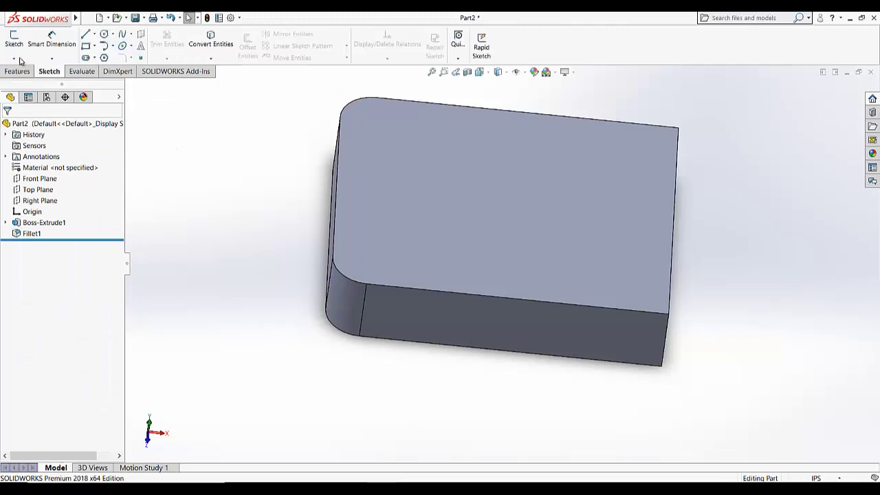
pyautogui.click(21, 71)
pyautogui.click(49, 71)
pyautogui.click(14, 39)
pyautogui.click(373, 219)
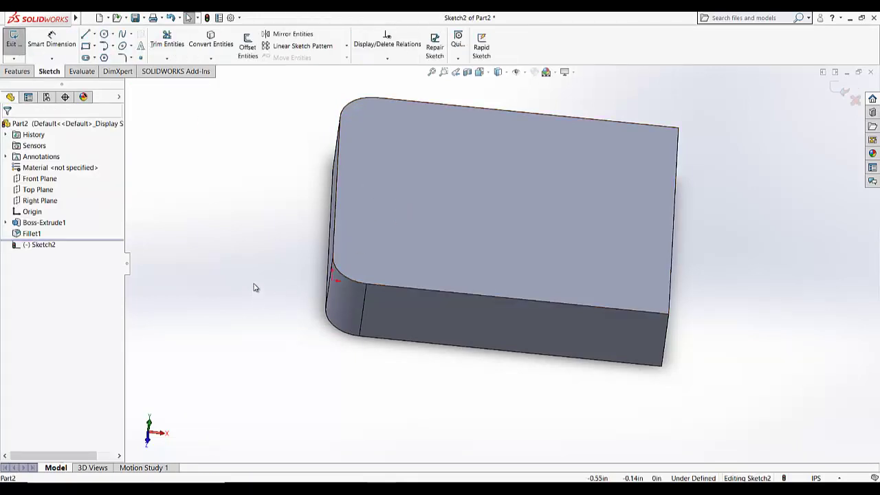
pyautogui.click(480, 71)
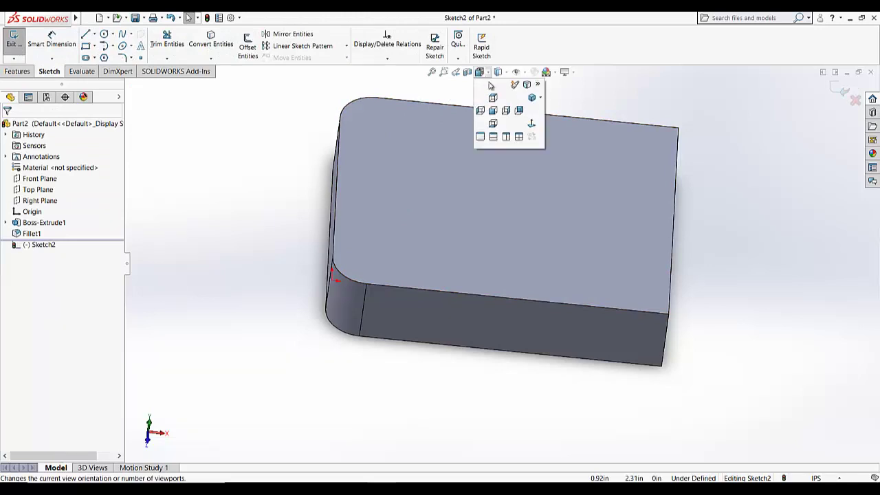
pyautogui.click(533, 123)
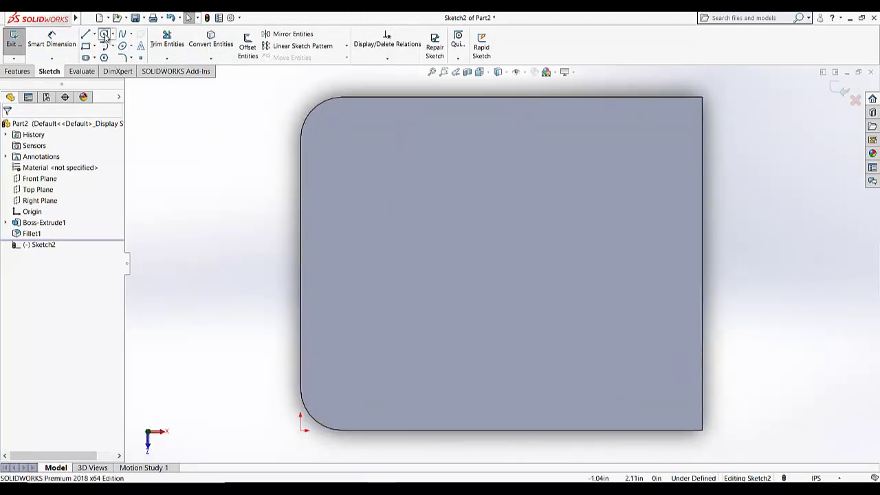
# - Draw two small circles near the top-left and bottom-left rounded corners
pyautogui.click(104, 35)
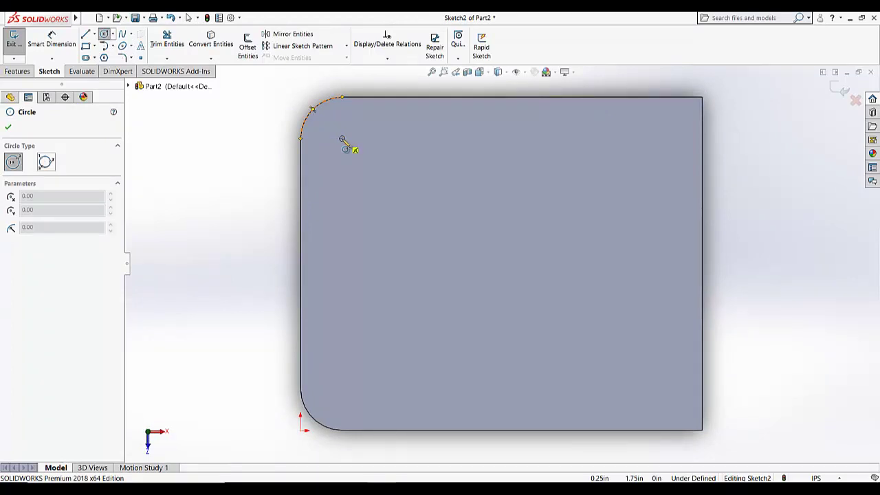
pyautogui.click(342, 139)
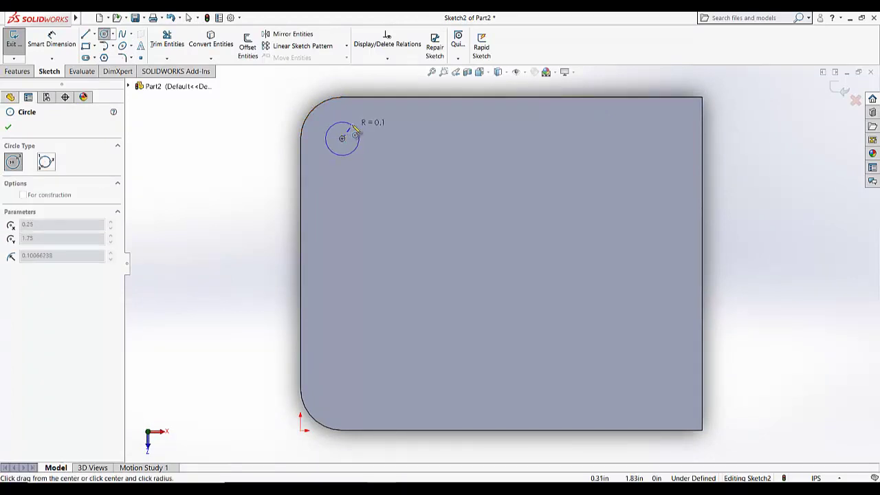
pyautogui.click(360, 132)
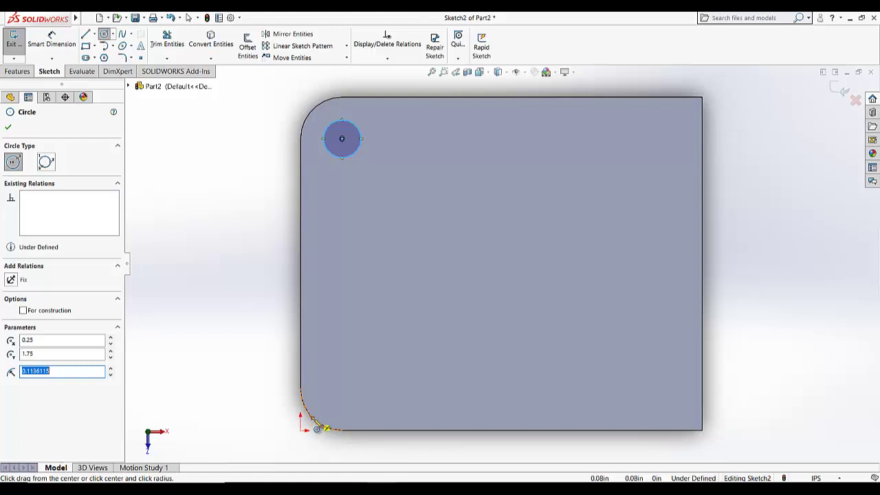
pyautogui.click(342, 389)
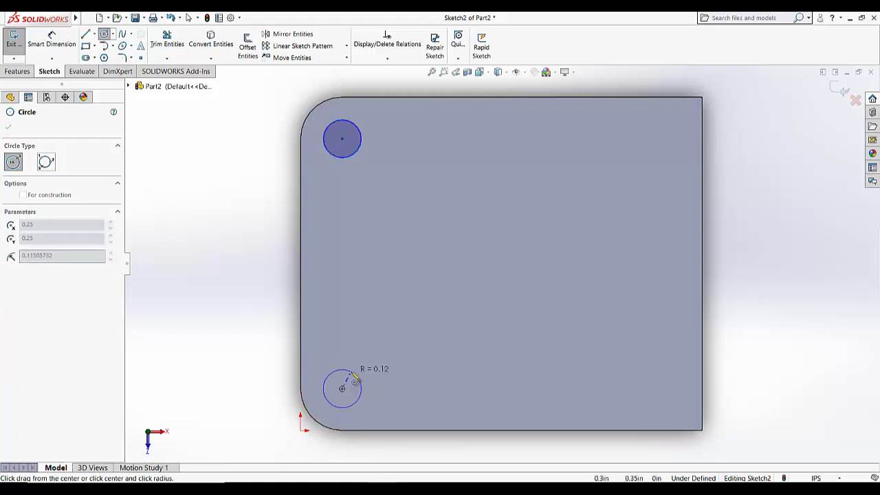
pyautogui.click(360, 383)
pyautogui.click(65, 55)
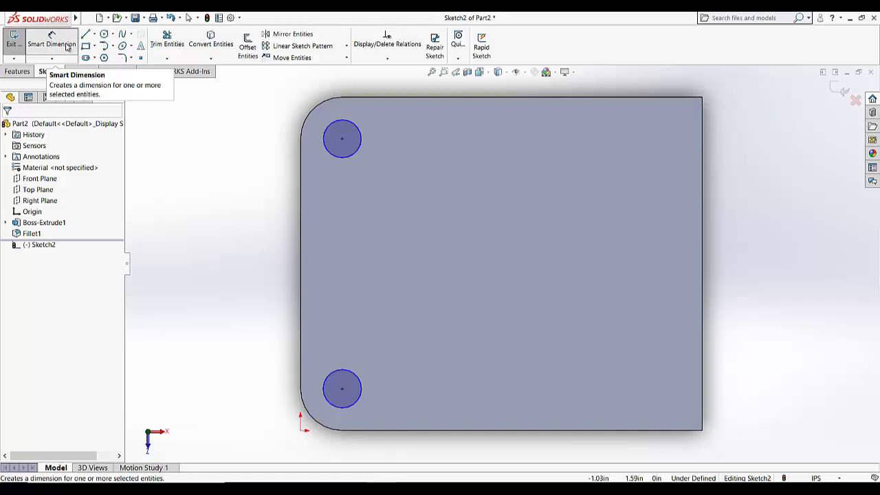
# - Set the upper and lower circle diameters to .25 in, then exit Sketch2
pyautogui.click(355, 123)
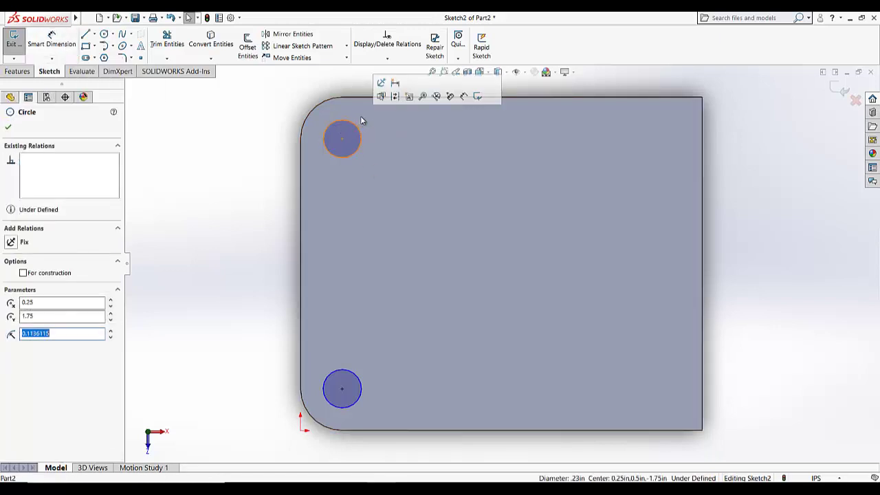
pyautogui.click(55, 50)
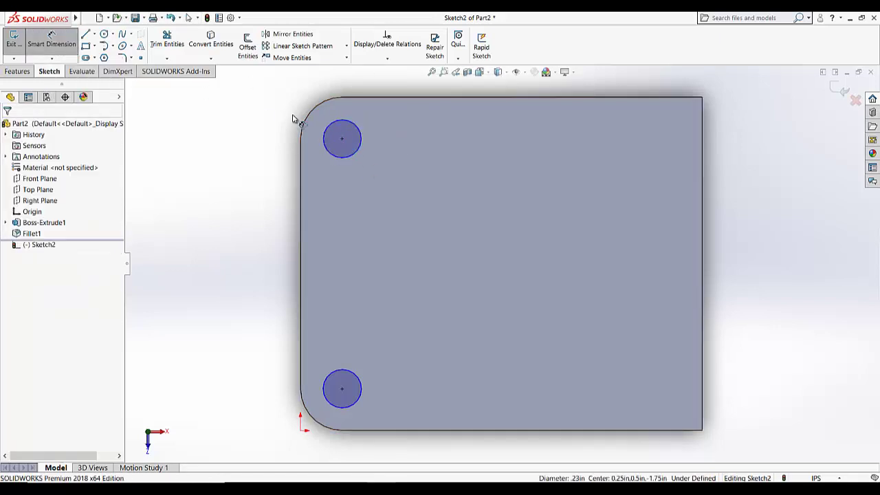
pyautogui.click(344, 126)
pyautogui.click(389, 88)
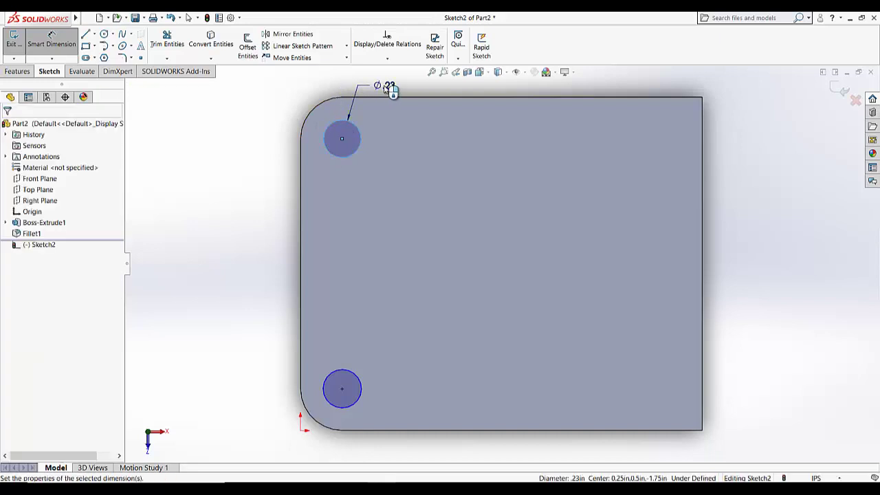
pyautogui.write('.25')
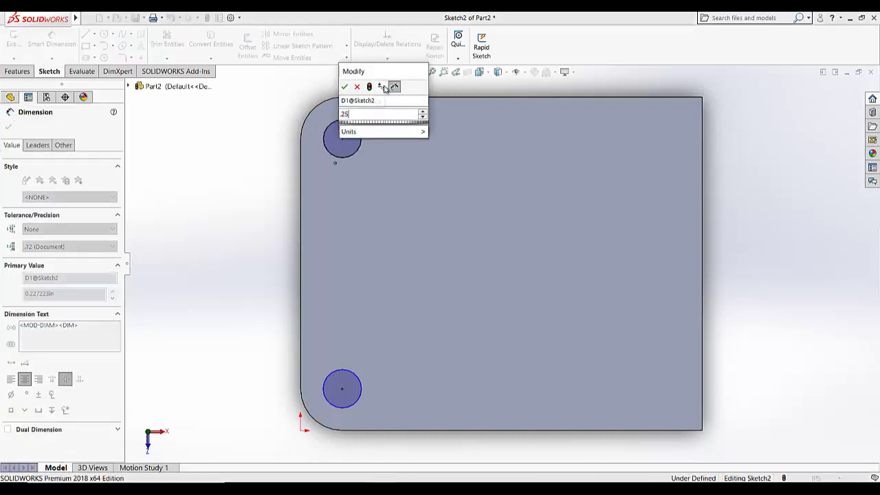
pyautogui.press('Return')
pyautogui.click(358, 377)
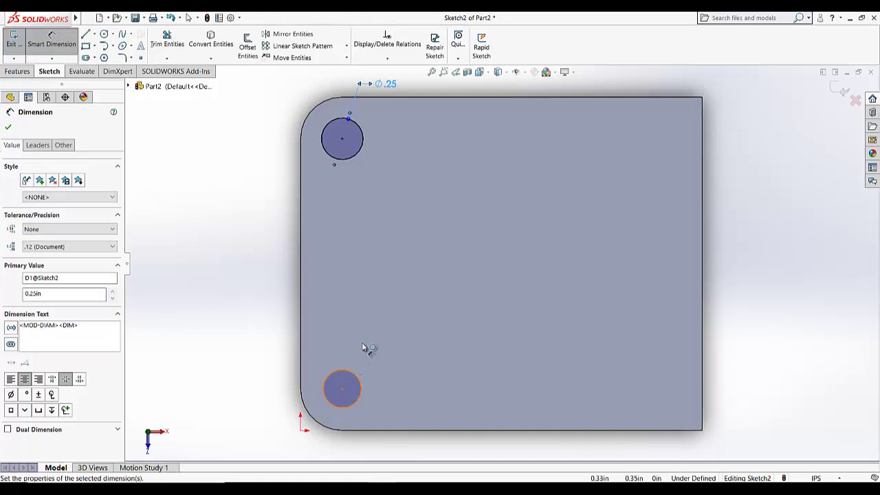
pyautogui.click(389, 315)
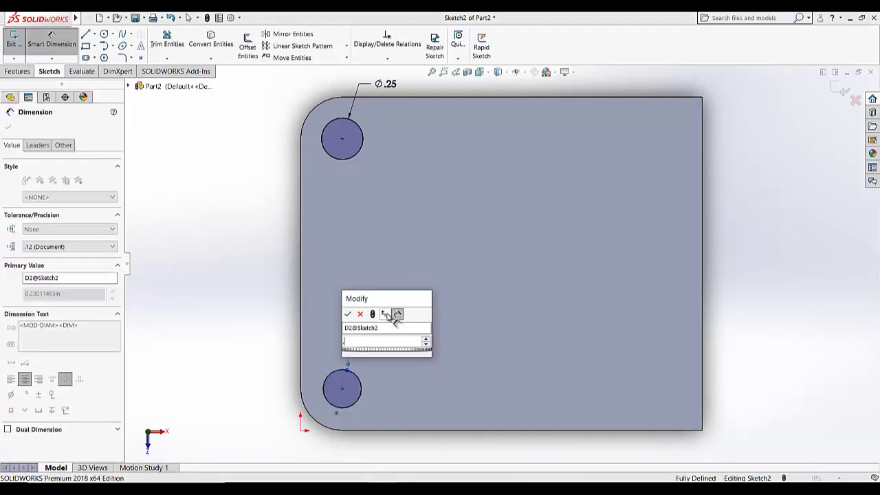
pyautogui.write('.25')
pyautogui.press('Return')
pyautogui.click(290, 176)
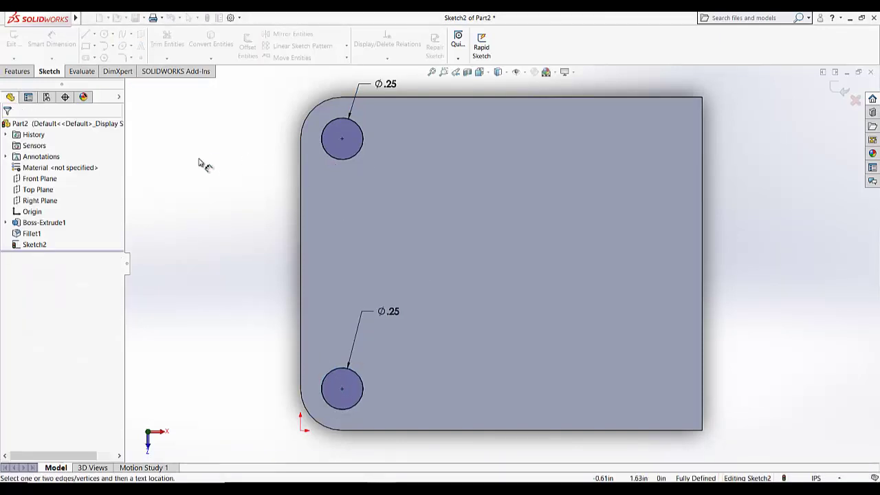
pyautogui.click(21, 47)
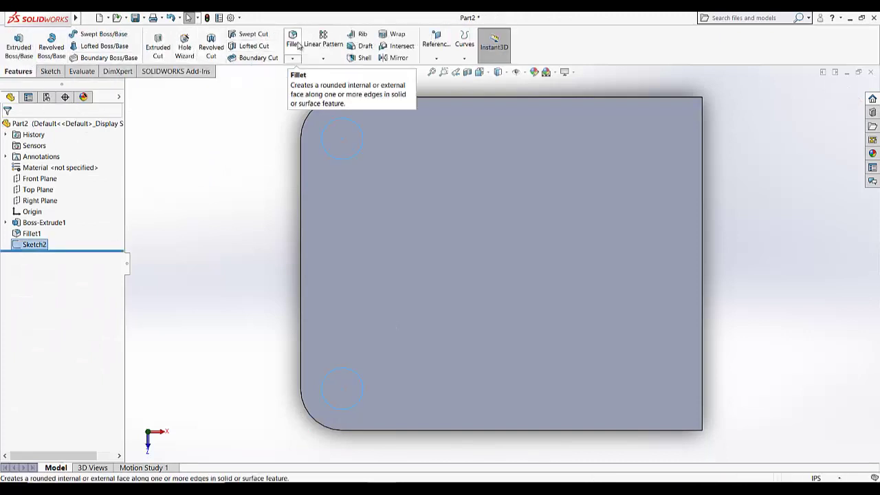
# - Extruded-cut both .25 in circles Through All to make two holes, then view isometric
pyautogui.click(163, 53)
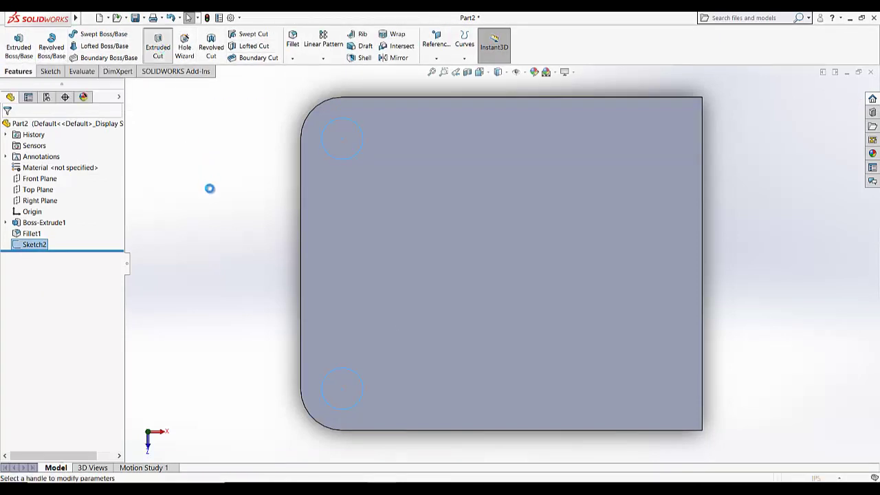
pyautogui.click(85, 194)
pyautogui.click(36, 205)
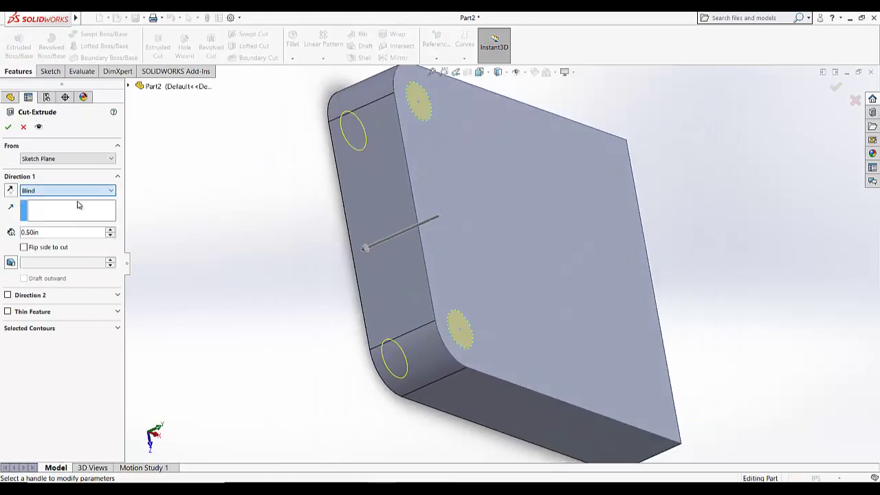
pyautogui.click(9, 128)
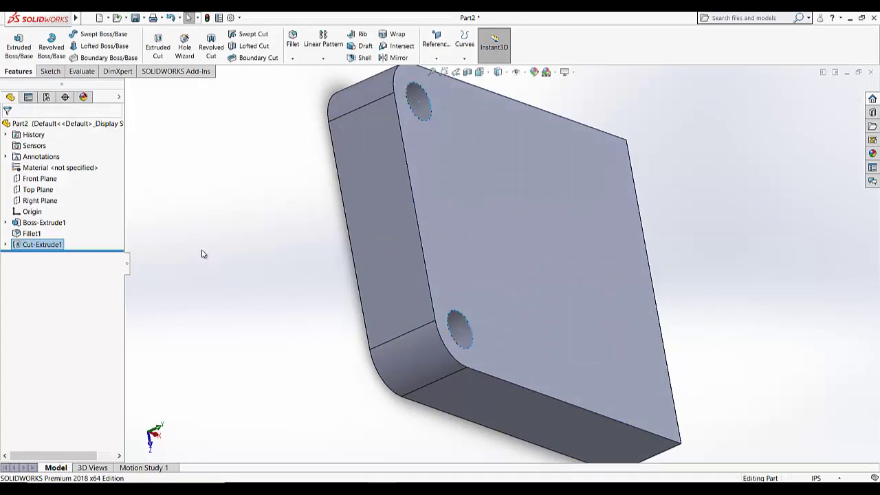
pyautogui.click(485, 76)
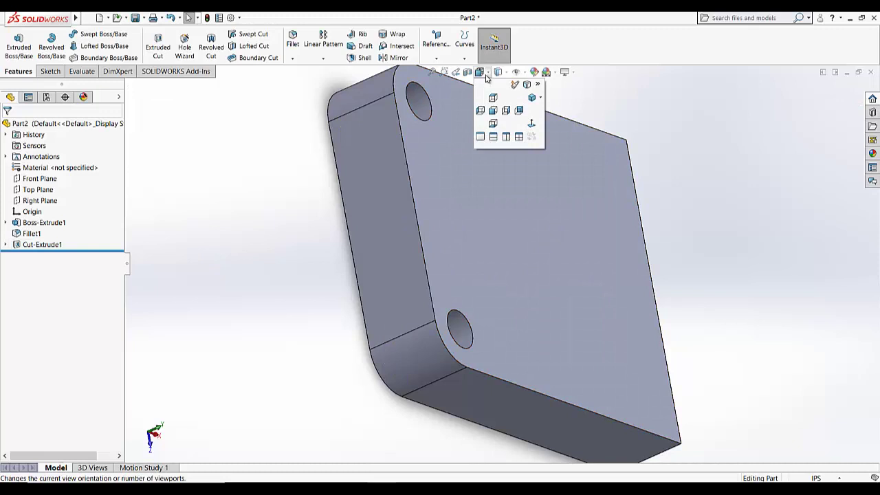
pyautogui.click(533, 97)
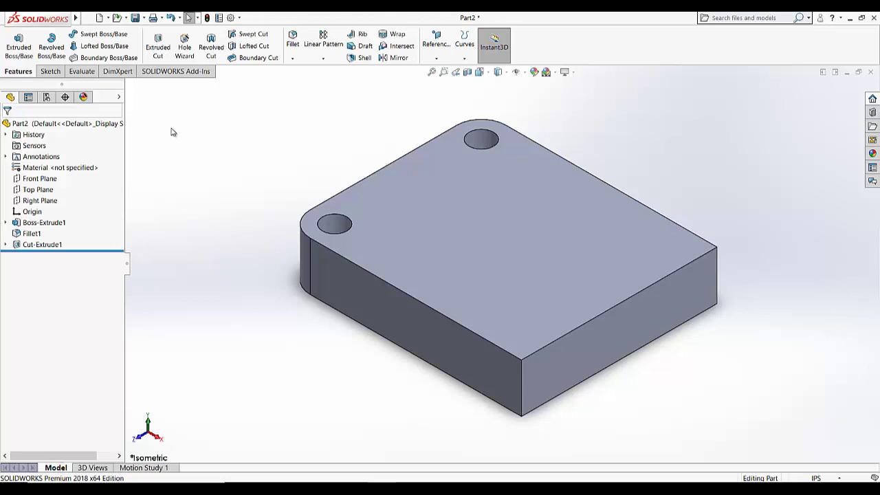
# - Create Plane1 offset 1.00 in inward from the block's front side face
pyautogui.click(436, 57)
pyautogui.click(440, 73)
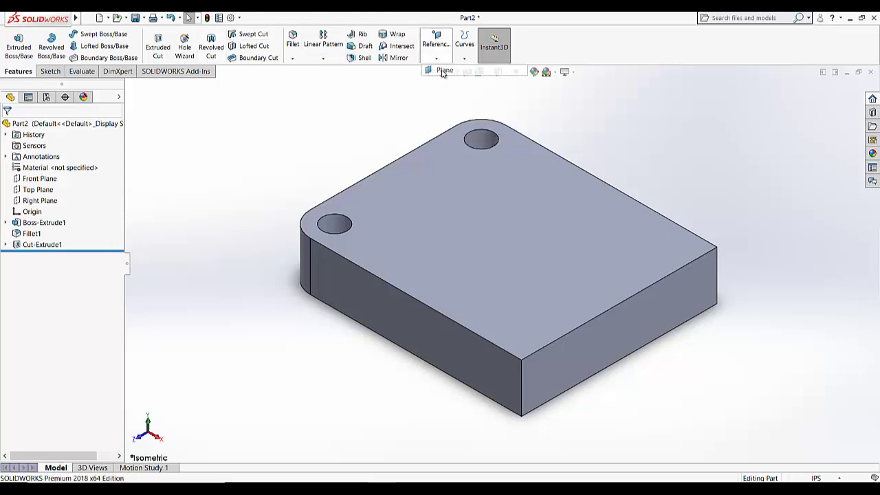
pyautogui.click(380, 309)
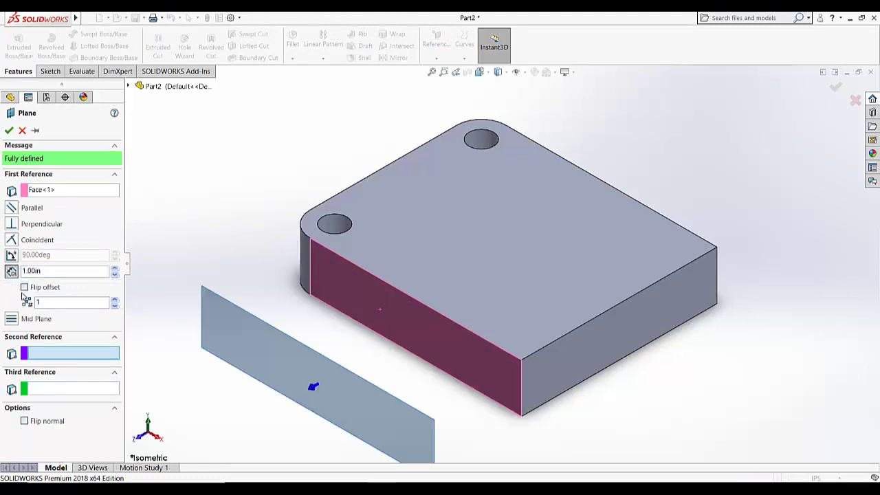
pyautogui.click(24, 287)
pyautogui.click(9, 130)
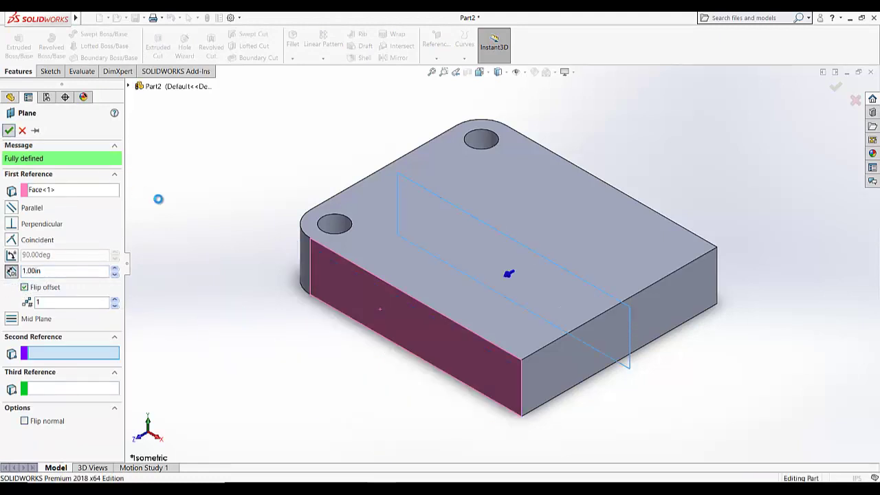
# - Start a new sketch on Plane1
pyautogui.click(28, 257)
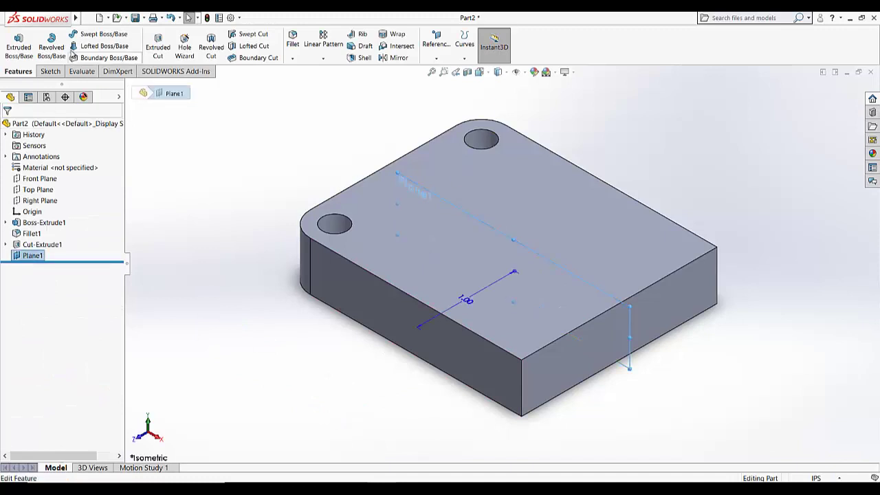
pyautogui.click(50, 70)
pyautogui.click(14, 41)
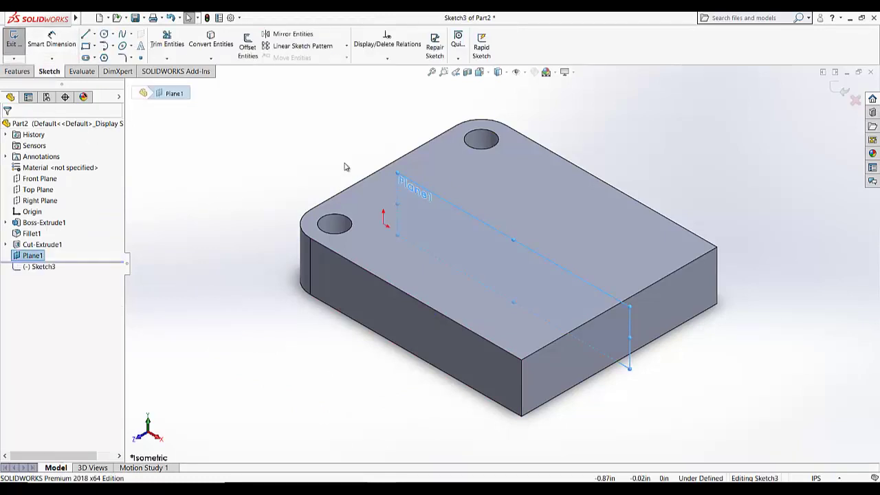
# - Viewing Normal To, draw a closed four-line slanted arm profile from the block's right end
pyautogui.click(480, 72)
pyautogui.click(518, 132)
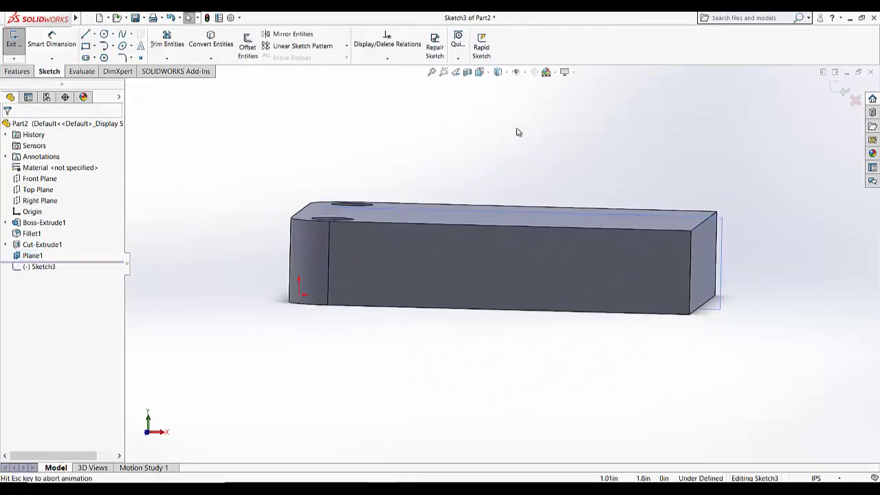
pyautogui.scroll(-5, 688, 227)
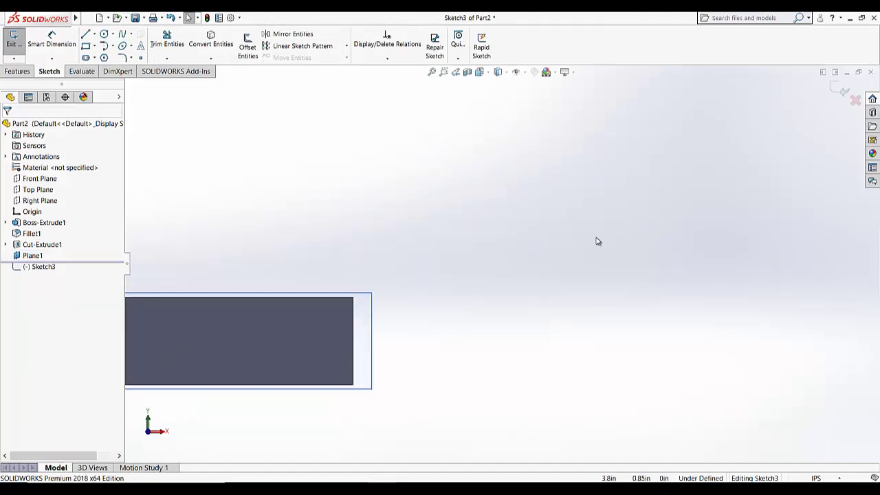
pyautogui.scroll(3, 509, 242)
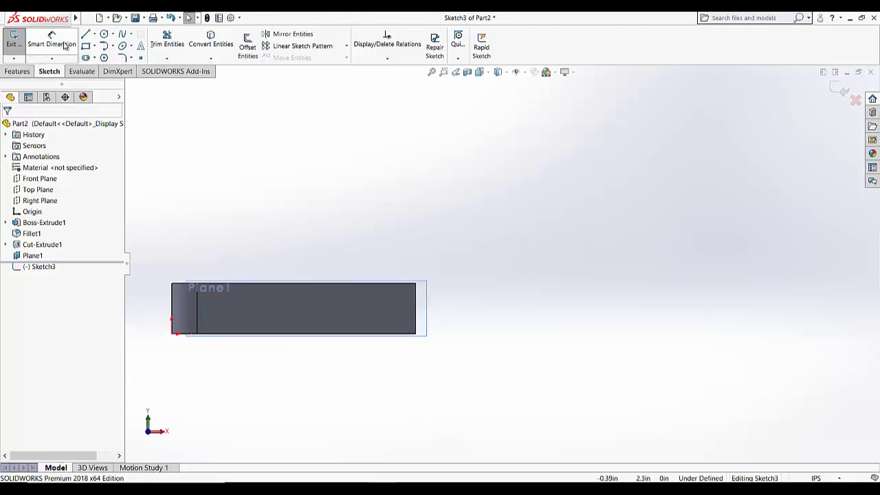
pyautogui.click(417, 283)
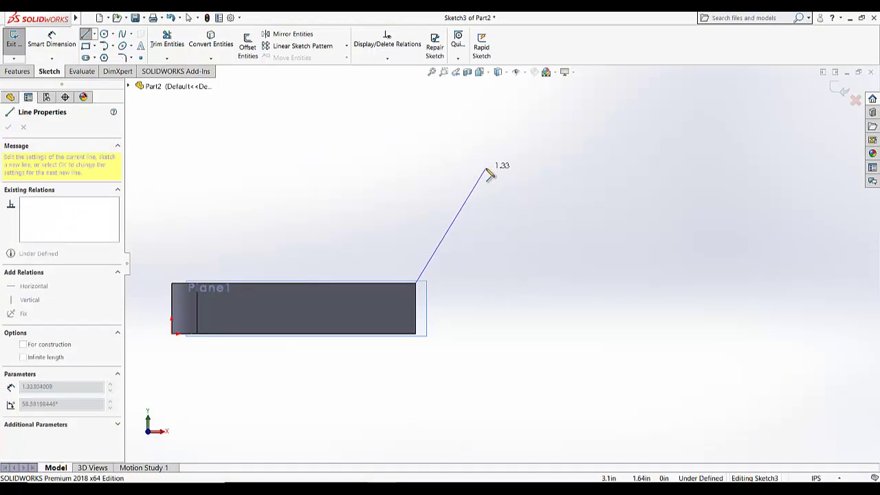
pyautogui.click(482, 129)
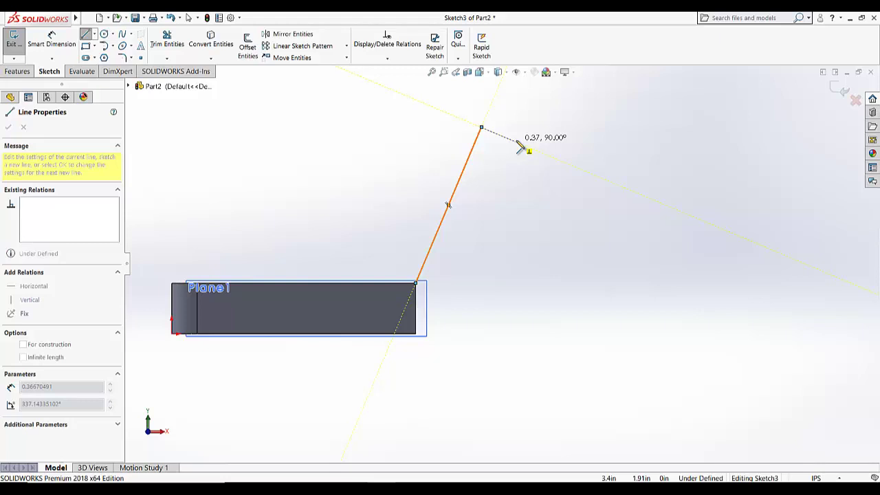
pyautogui.click(515, 142)
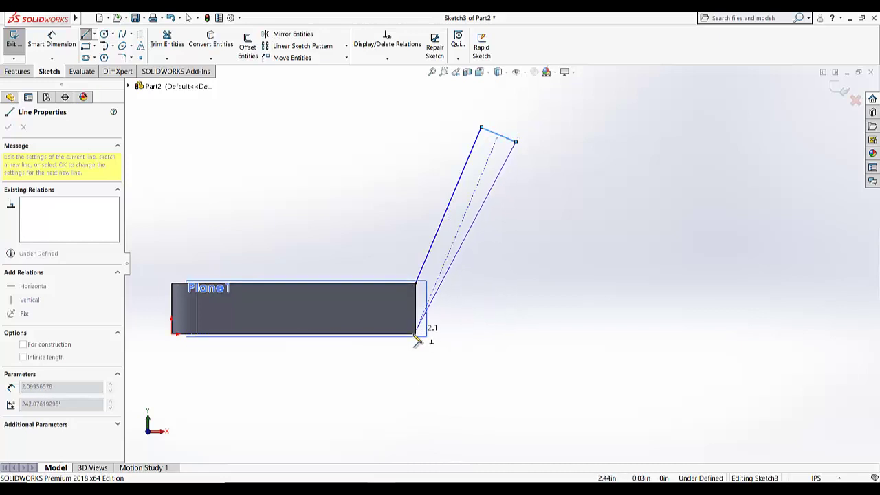
pyautogui.click(416, 336)
pyautogui.rightClick(521, 234)
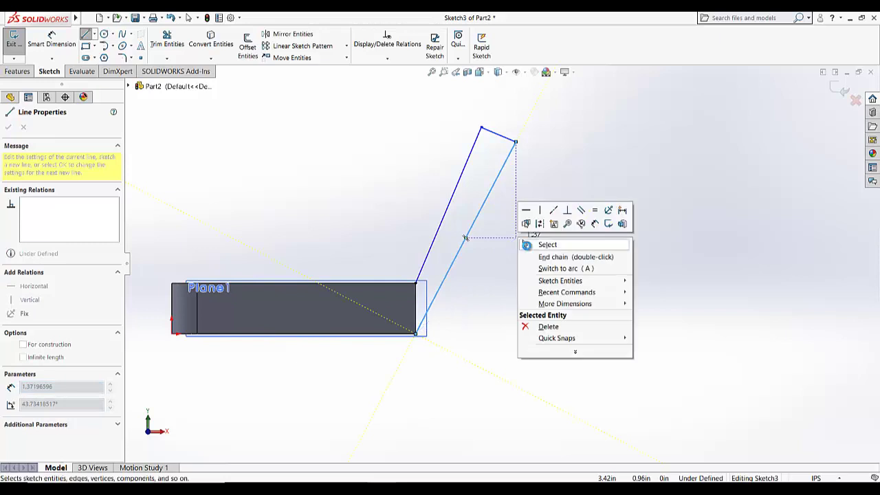
pyautogui.click(529, 244)
pyautogui.click(52, 39)
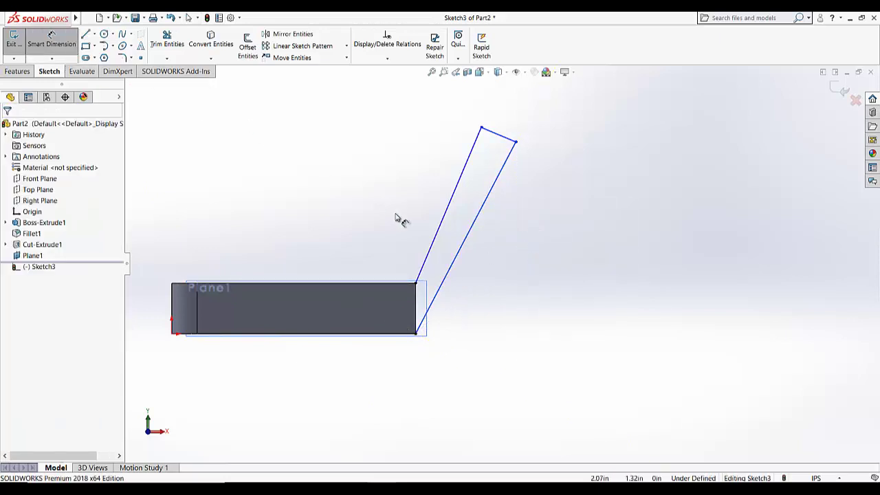
# - Add a 120° angle dimension between the slanted line and the plate's top edge
pyautogui.click(436, 244)
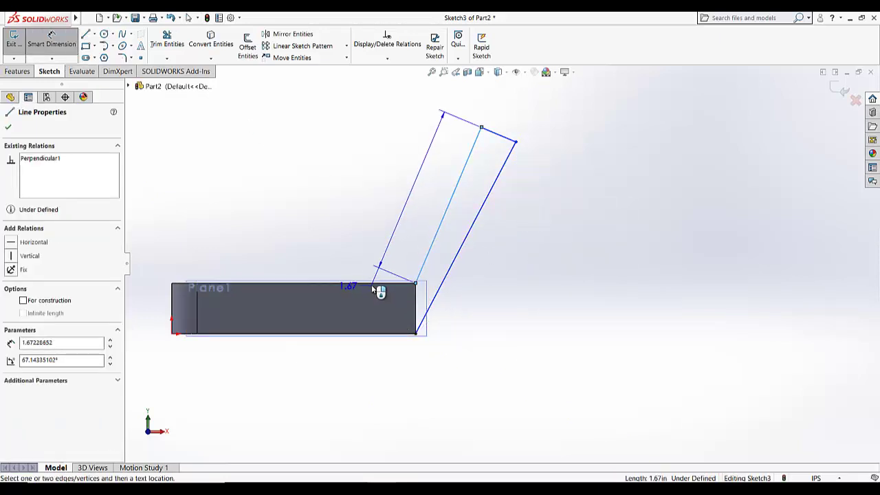
pyautogui.click(372, 286)
pyautogui.click(387, 221)
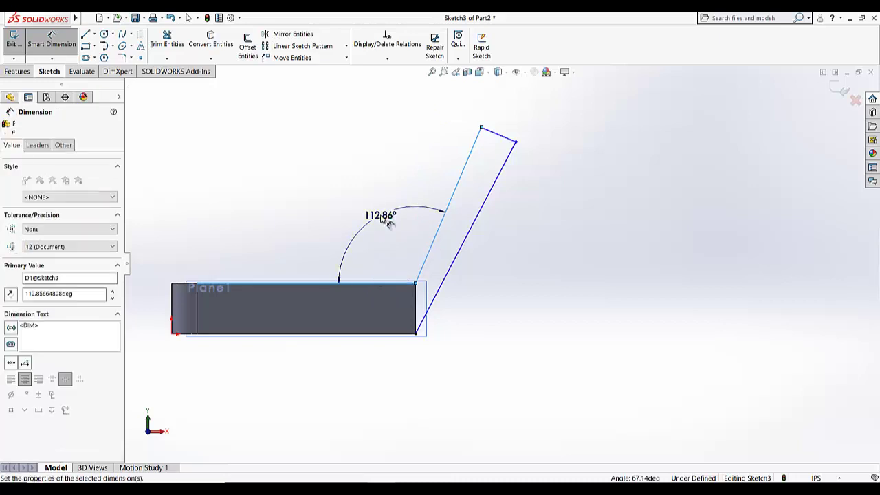
pyautogui.write('108')
pyautogui.press('Return')
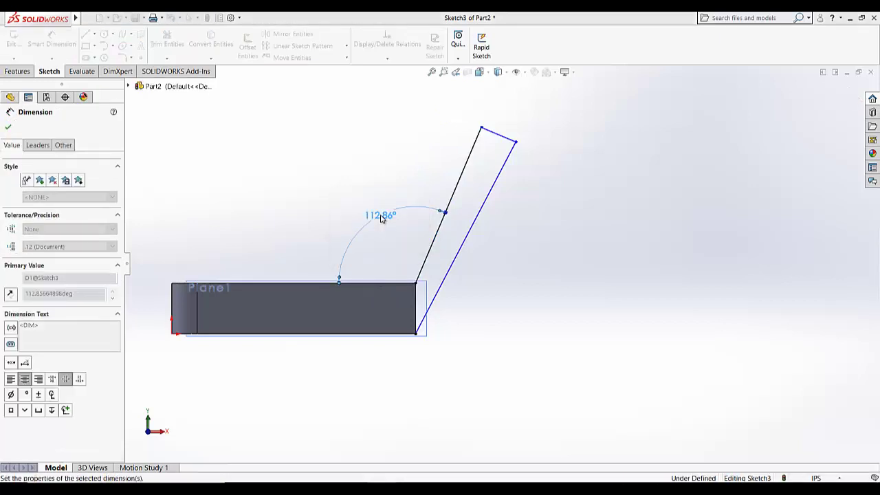
pyautogui.click(375, 171)
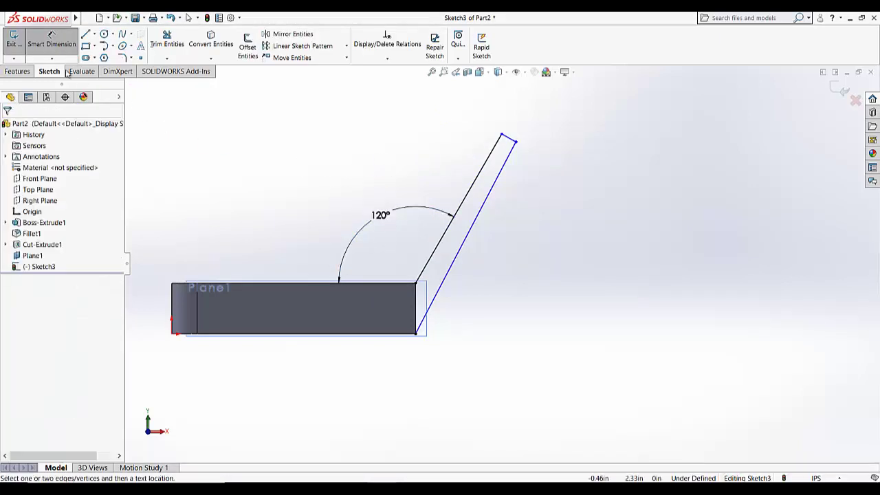
pyautogui.press('Escape')
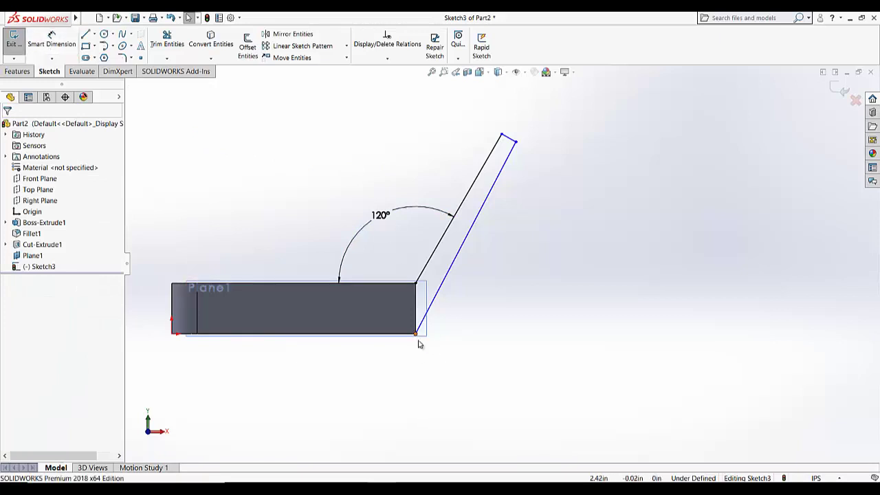
# - Shorten the blue sketch line by dragging its lower endpoint upward
pyautogui.click(416, 339)
pyautogui.rightClick(417, 341)
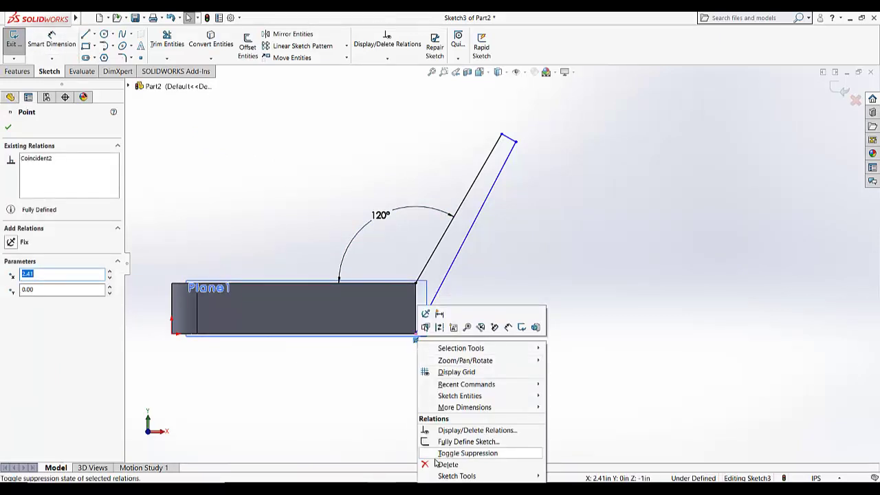
pyautogui.press('Escape')
pyautogui.click(456, 355)
pyautogui.moveTo(416, 339); pyautogui.dragTo(458, 273)
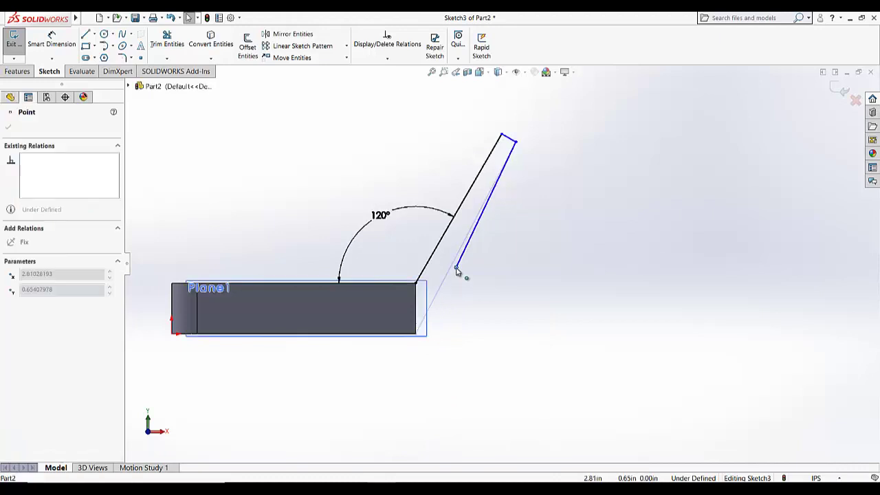
pyautogui.click(459, 279)
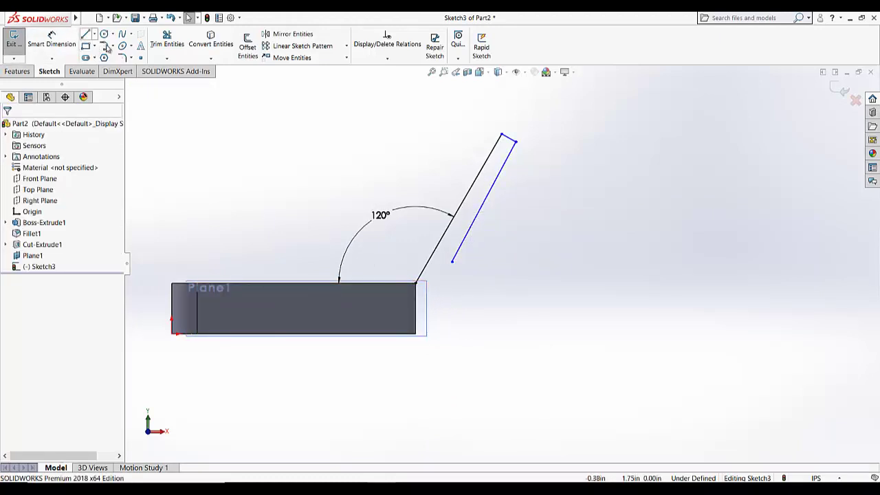
# - Convert the block's right edge into a sketch line with Convert Entities
pyautogui.click(210, 40)
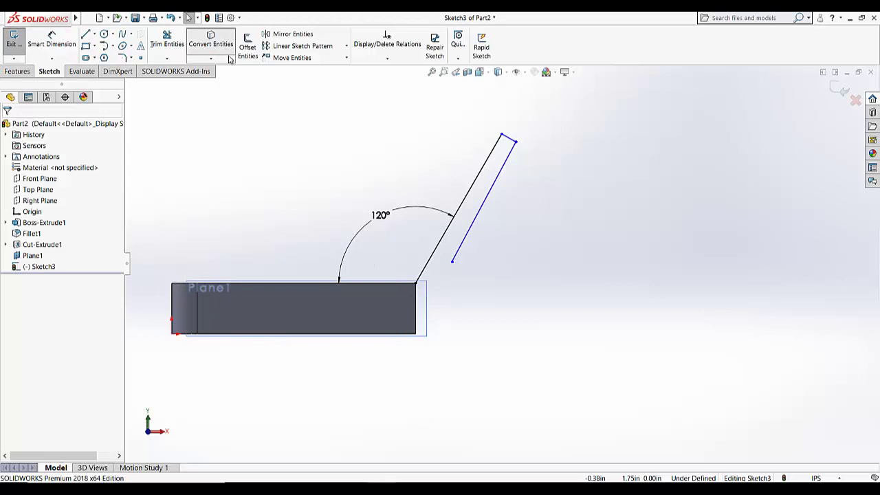
pyautogui.click(423, 313)
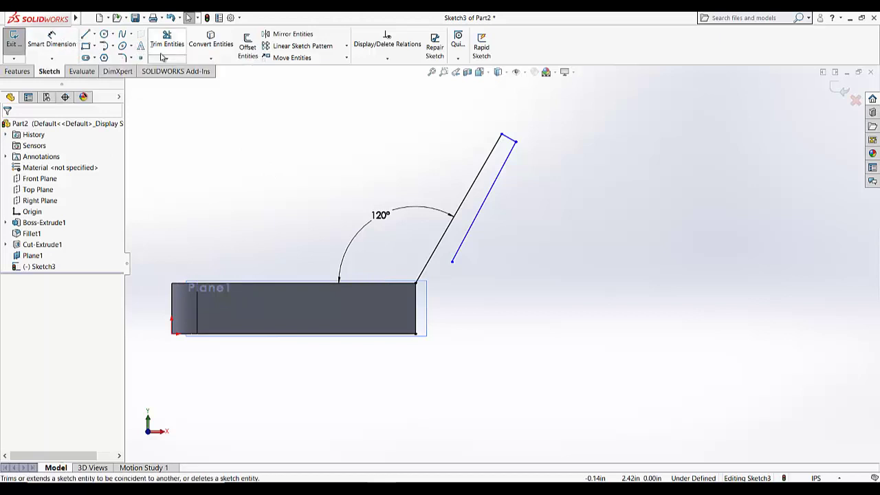
pyautogui.click(394, 60)
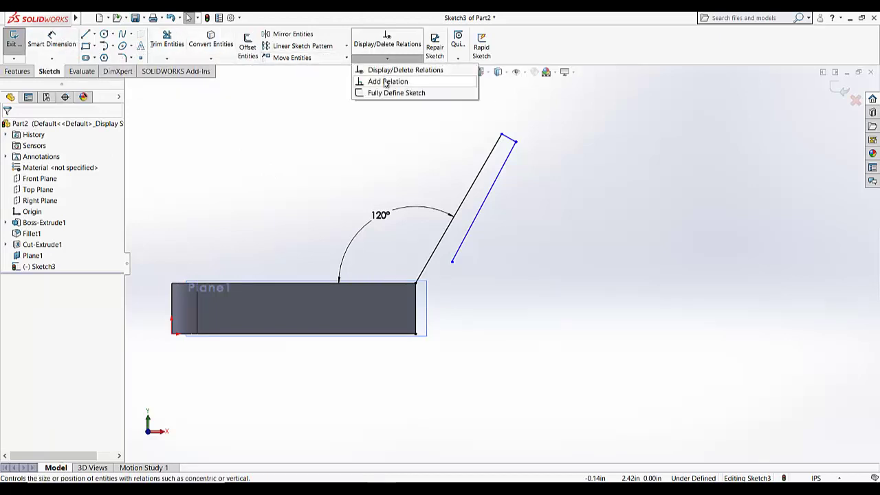
# - Add a Parallel relation between the angled black line and the blue line
pyautogui.click(385, 83)
pyautogui.click(465, 196)
pyautogui.click(474, 205)
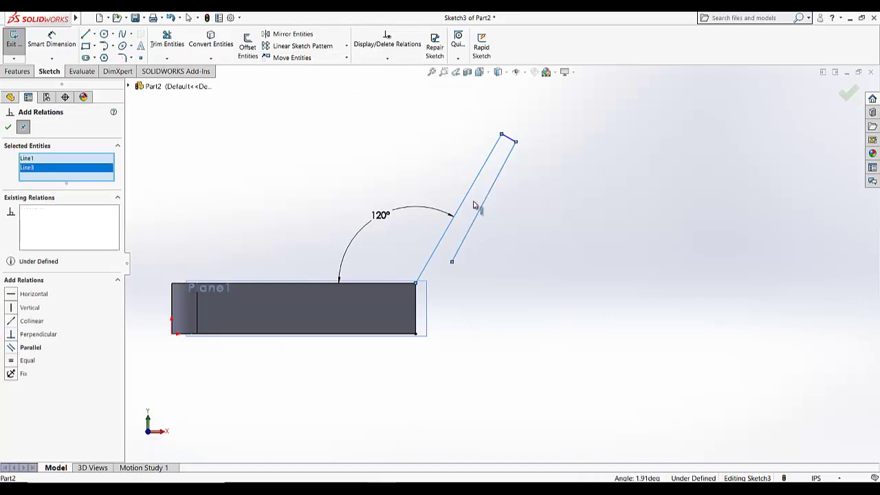
pyautogui.click(16, 351)
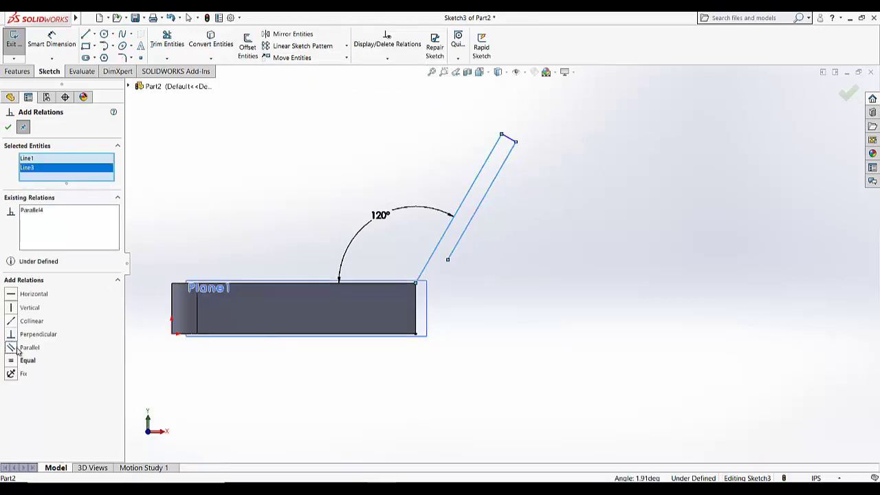
pyautogui.click(9, 128)
# - Extend the blue line down to the block's right edge, closing the arm outline
pyautogui.click(180, 60)
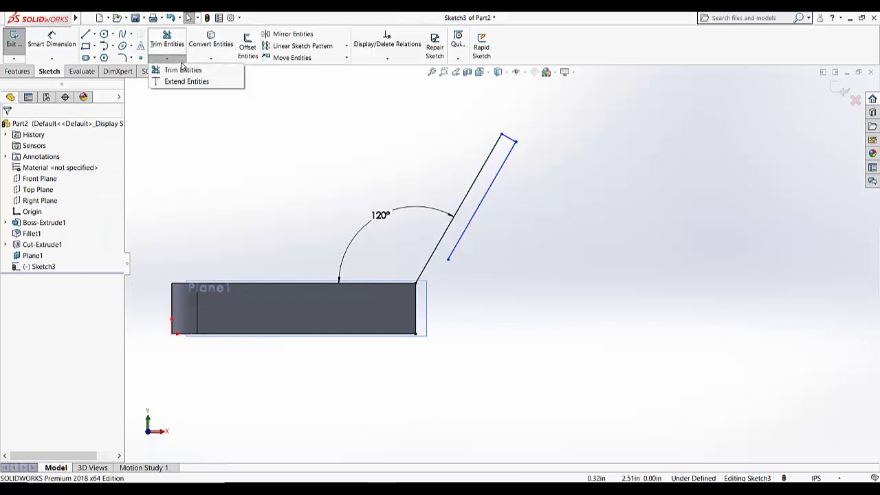
pyautogui.click(187, 81)
pyautogui.click(455, 247)
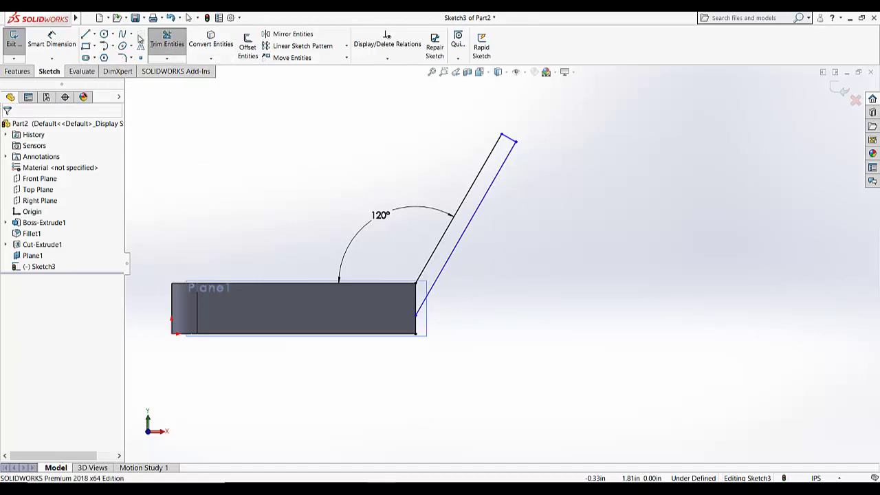
pyautogui.click(167, 59)
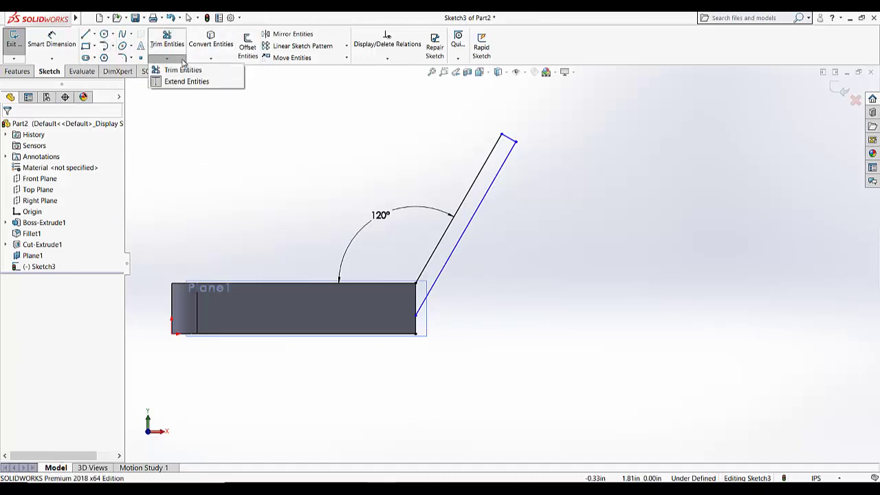
pyautogui.click(180, 71)
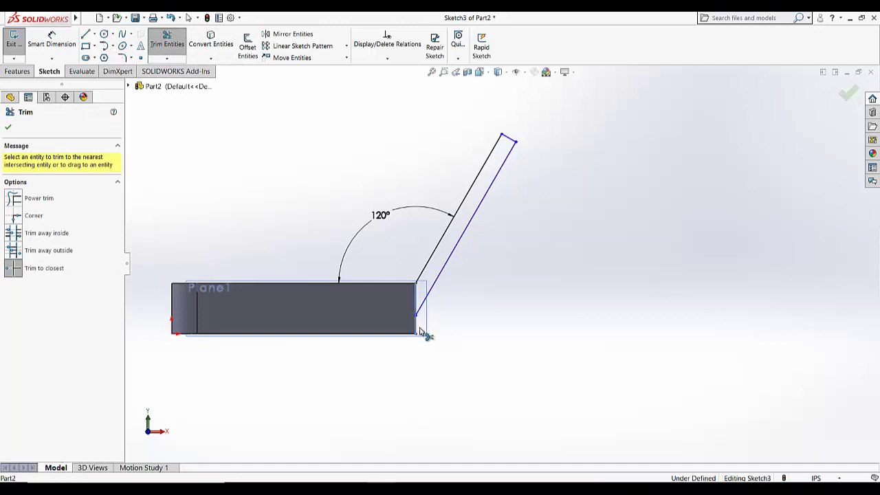
pyautogui.press('Escape')
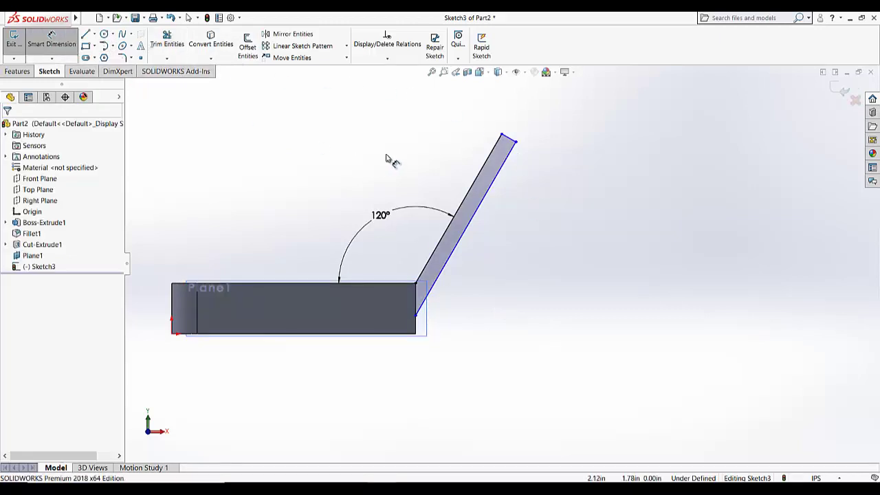
# - Give the angled line a 1.59 in length dimension
pyautogui.click(485, 169)
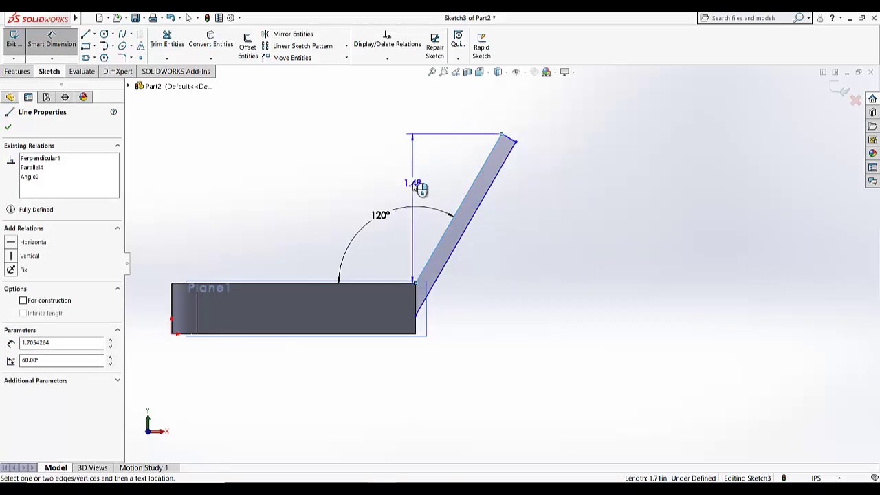
pyautogui.press('Escape')
pyautogui.moveTo(416, 187)
pyautogui.mouseDown(button='middle')
pyautogui.moveTo(446, 224)
pyautogui.moveTo(425, 248)
pyautogui.mouseUp(button='middle')
pyautogui.press('d')
pyautogui.click(460, 229)
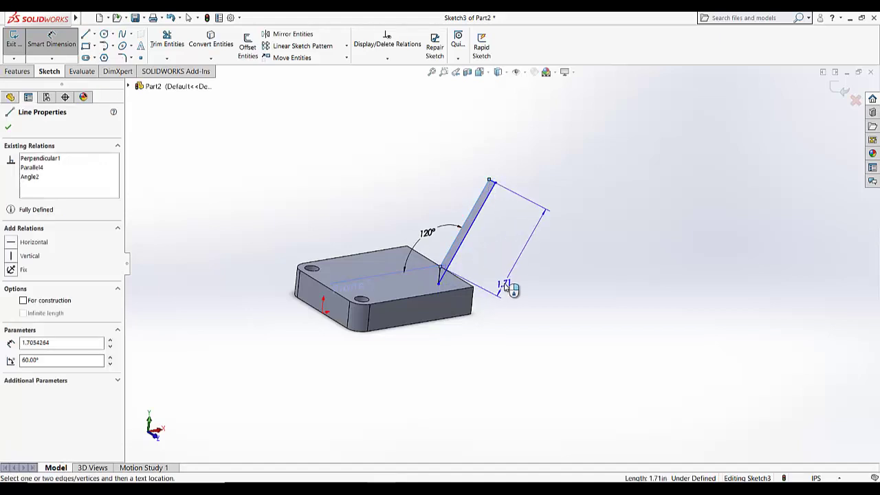
pyautogui.click(507, 288)
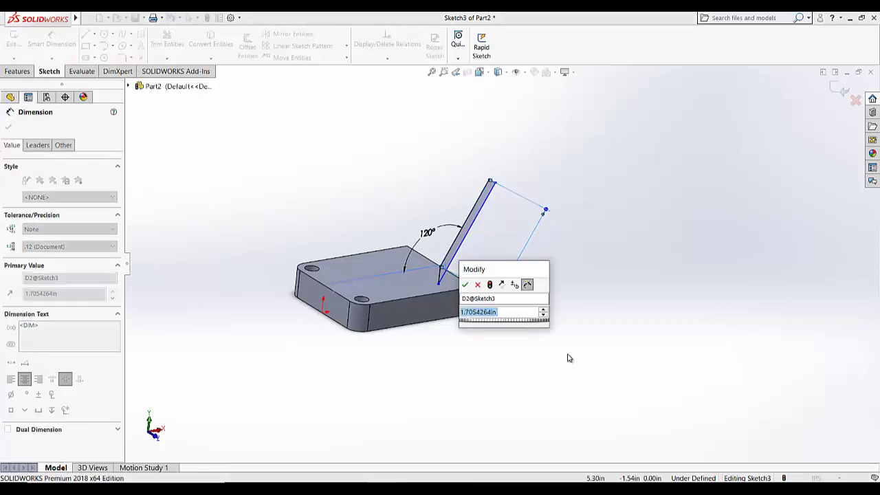
pyautogui.press('Return')
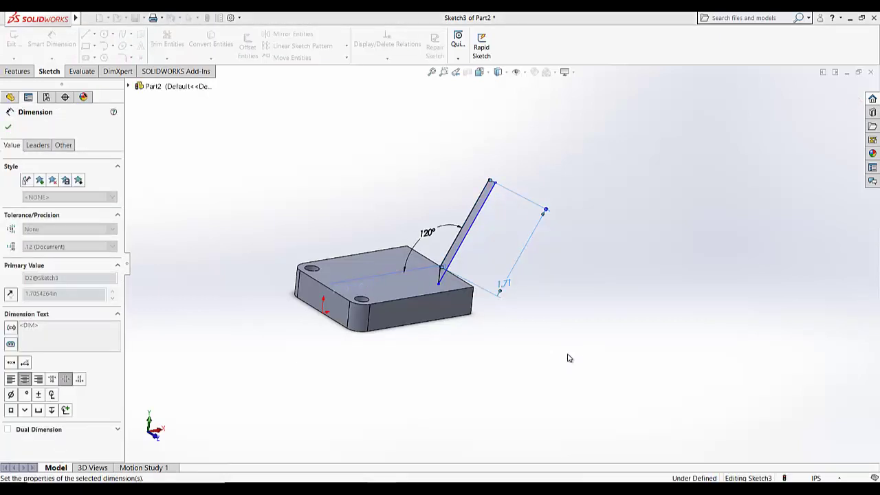
pyautogui.click(643, 191)
# - Turn the view Normal To the sketch plane
pyautogui.scroll(-2, 554, 190)
pyautogui.scroll(-2, 540, 200)
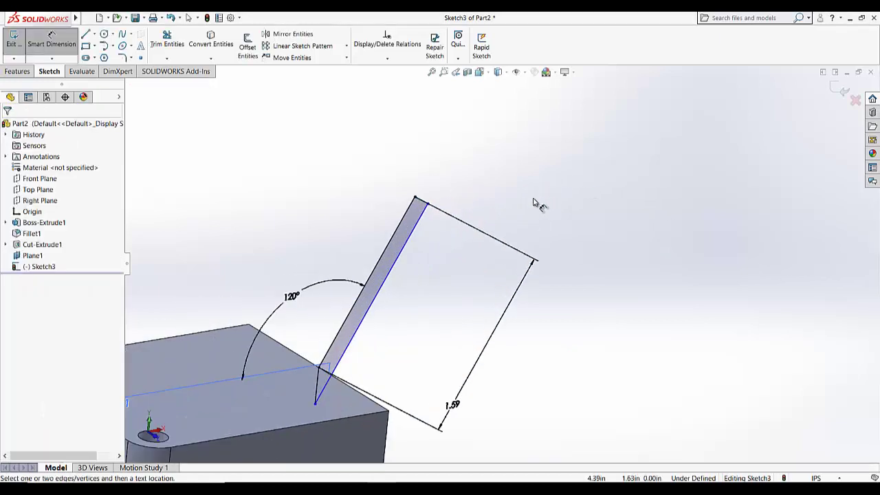
pyautogui.click(481, 71)
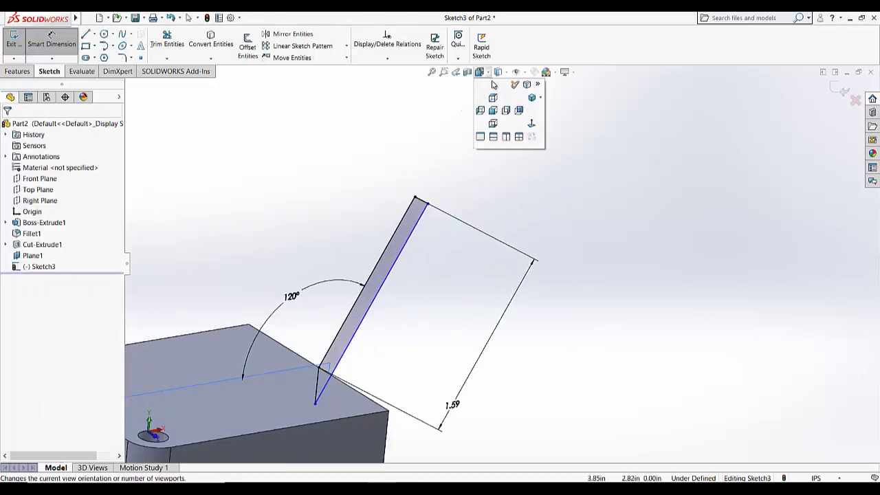
pyautogui.click(533, 124)
pyautogui.scroll(-3, 681, 172)
# - Move the 1.59 dimension closer to the slanted strip
pyautogui.scroll(2, 640, 290)
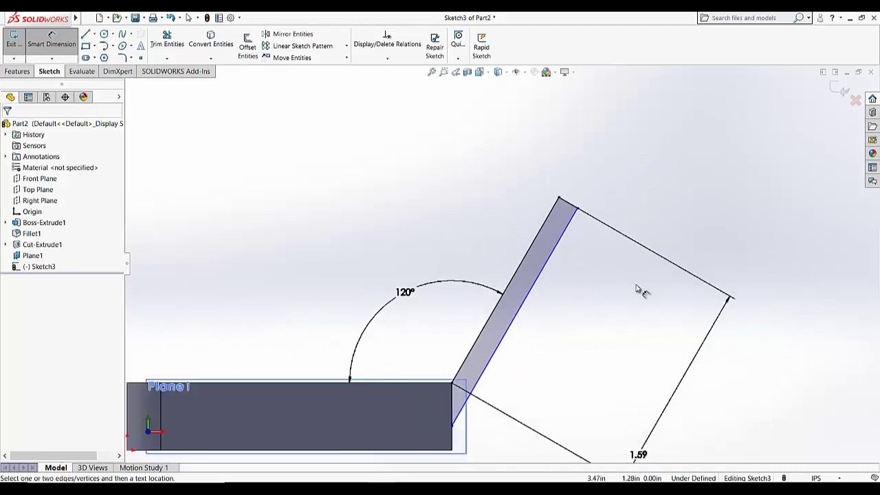
pyautogui.scroll(3, 637, 288)
pyautogui.scroll(-3, 533, 322)
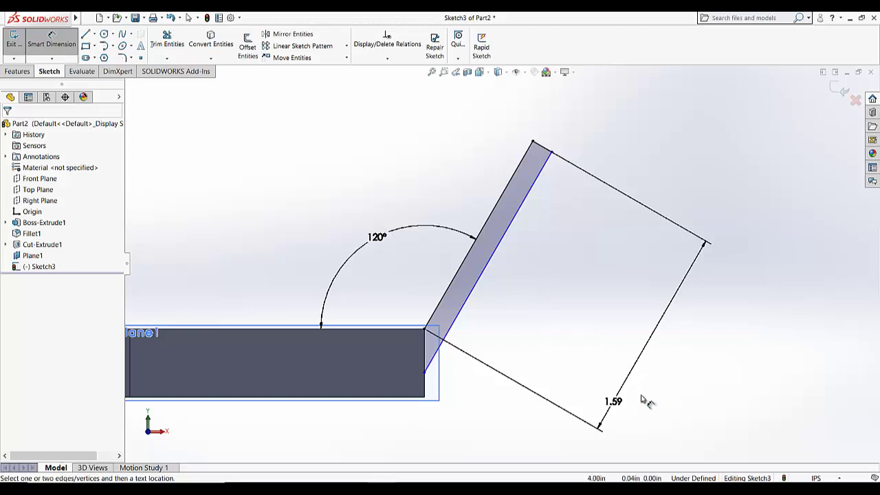
pyautogui.moveTo(615, 402); pyautogui.dragTo(630, 358)
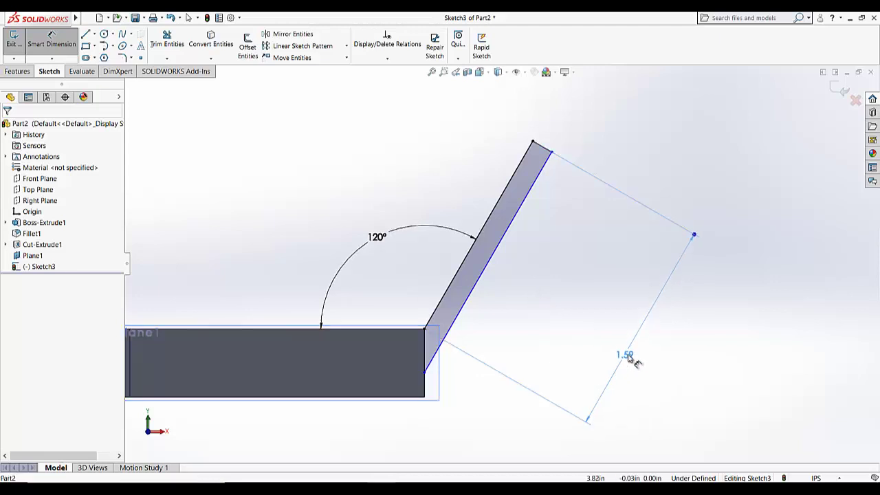
pyautogui.click(555, 295)
# - Stretch the blue inner edge to about 1.87 in along its 240° direction
pyautogui.press('Escape')
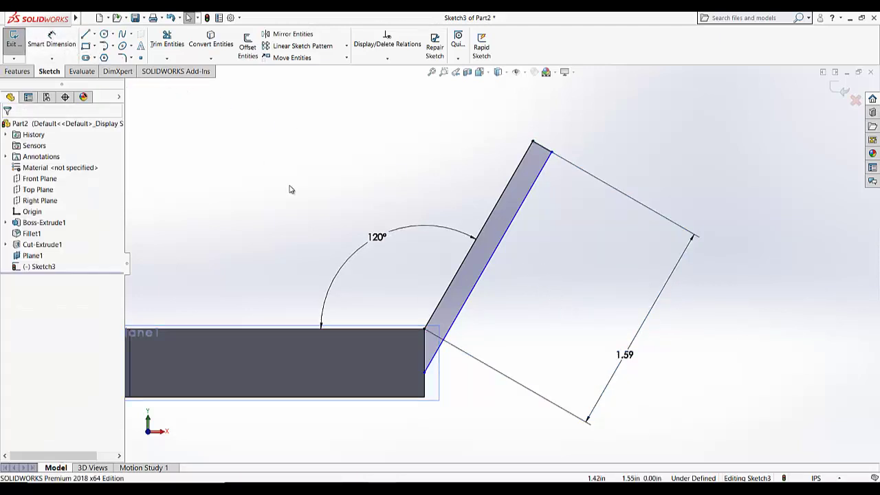
pyautogui.click(482, 279)
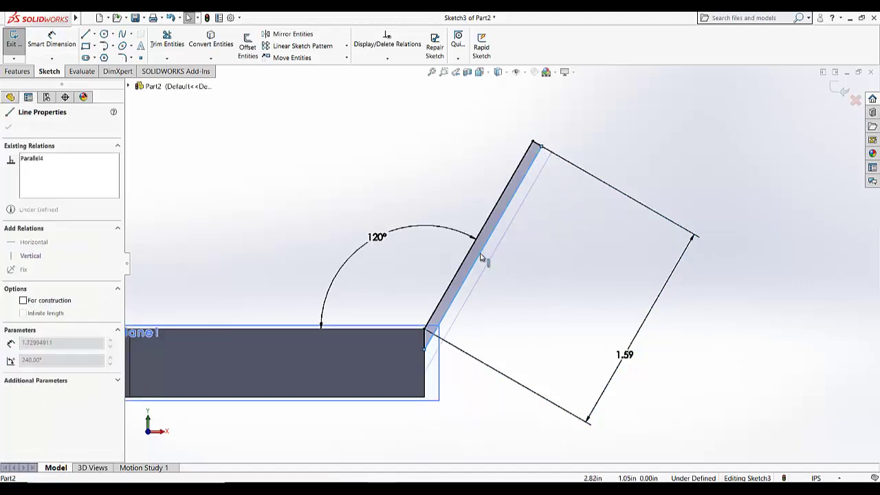
pyautogui.moveTo(502, 249)
pyautogui.mouseDown()
pyautogui.moveTo(507, 229)
pyautogui.moveTo(540, 222)
pyautogui.moveTo(529, 203)
pyautogui.mouseUp()
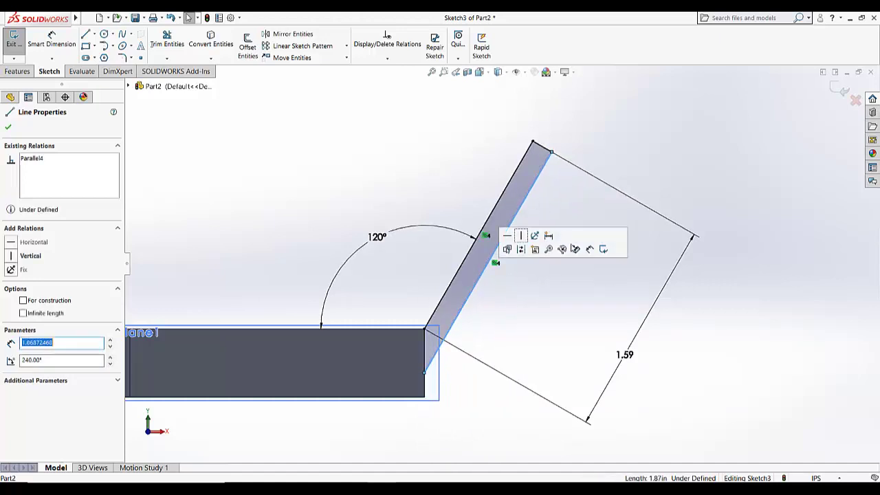
# - Drag the strip's bottom corner point onto the block's lower end corner, fully defining Sketch3
pyautogui.click(574, 264)
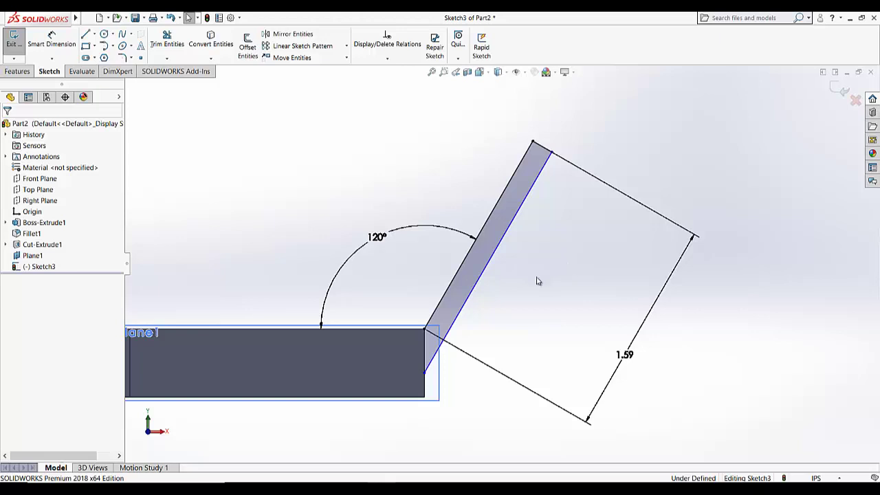
pyautogui.click(424, 397)
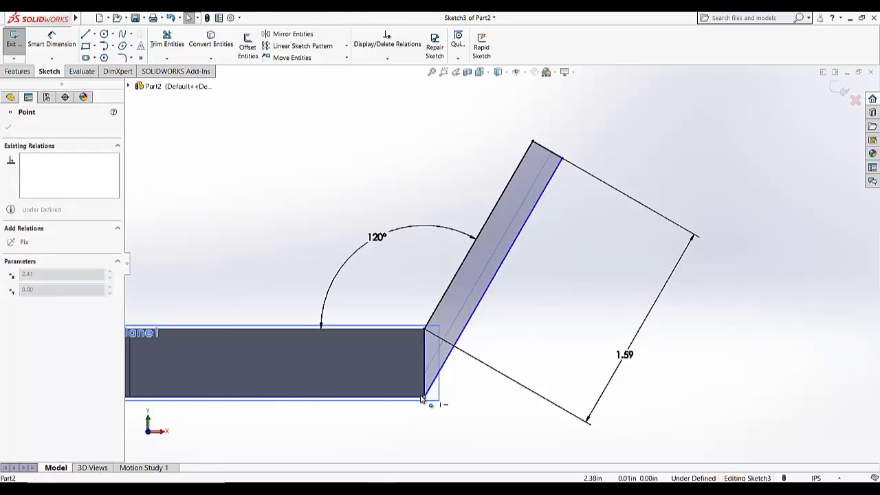
pyautogui.moveTo(424, 397); pyautogui.dragTo(425, 401)
pyautogui.press('Escape')
pyautogui.scroll(-3, 560, 267)
pyautogui.scroll(-2, 560, 265)
pyautogui.moveTo(560, 265)
pyautogui.mouseDown(button='middle')
pyautogui.moveTo(570, 275)
pyautogui.moveTo(562, 343)
pyautogui.moveTo(531, 278)
pyautogui.moveTo(566, 307)
pyautogui.moveTo(557, 303)
pyautogui.mouseUp(button='middle')
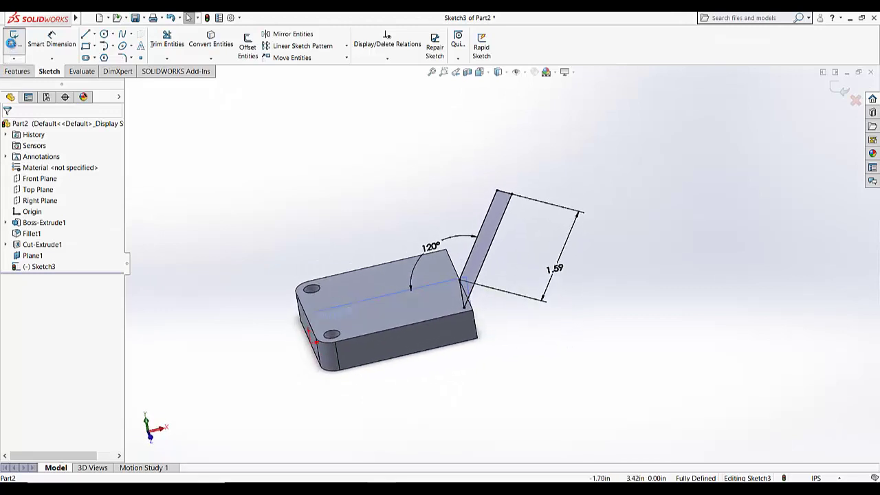
# - Extrude Sketch3 1 in with Mid Plane end condition as Boss-Extrude2
pyautogui.click(13, 41)
pyautogui.click(19, 45)
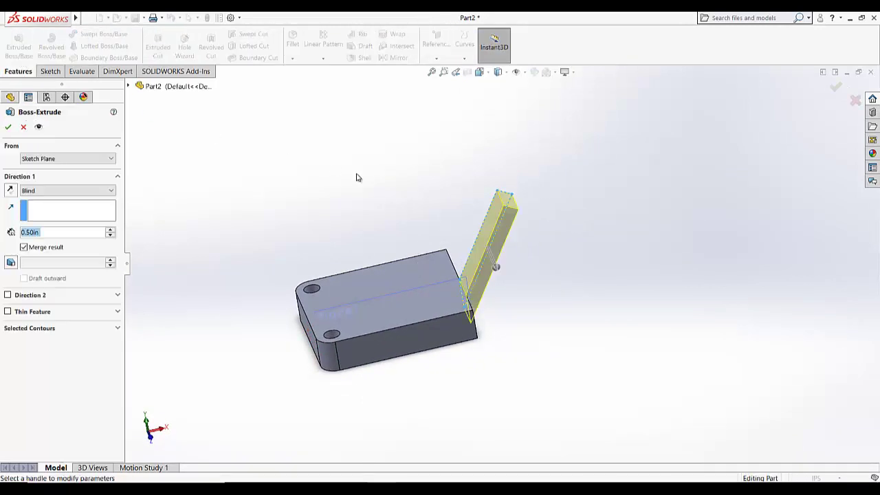
pyautogui.click(48, 192)
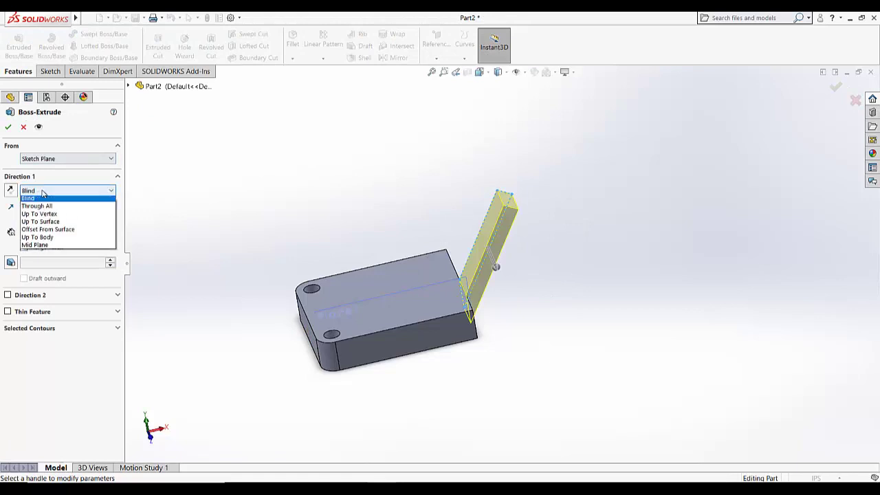
pyautogui.click(41, 248)
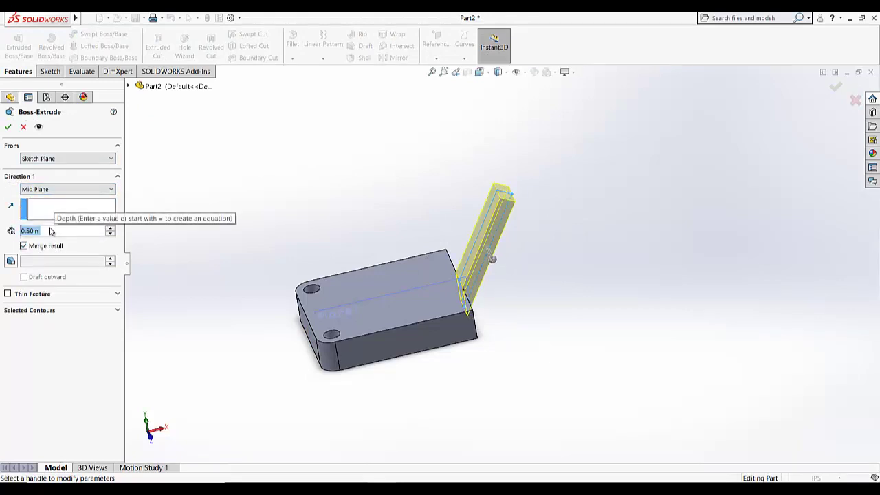
pyautogui.write('1')
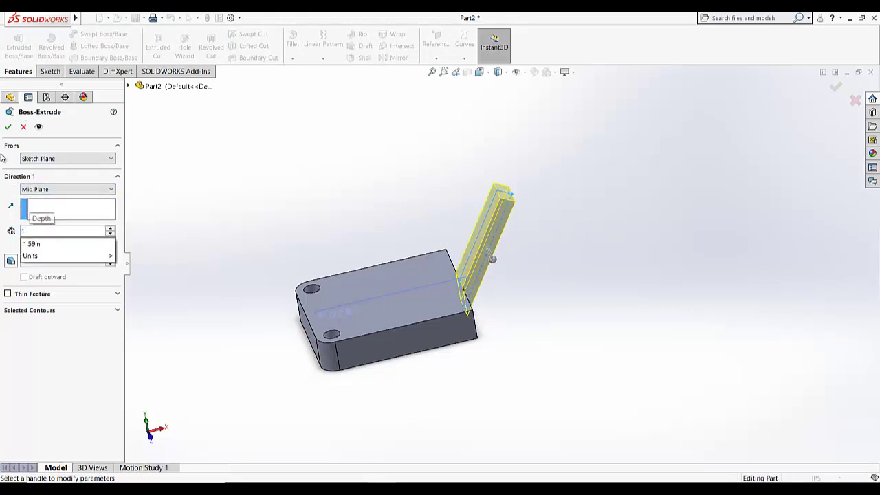
pyautogui.press('Return')
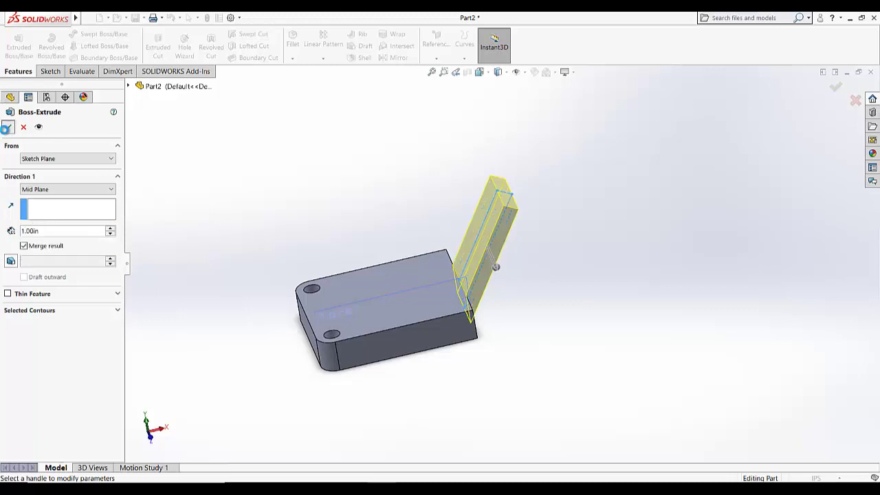
pyautogui.click(8, 128)
pyautogui.click(485, 278)
pyautogui.moveTo(498, 315); pyautogui.dragTo(556, 186, button='middle')
# - Open Sketch4 on the top end face of the slanted arm
pyautogui.scroll(-5, 547, 210)
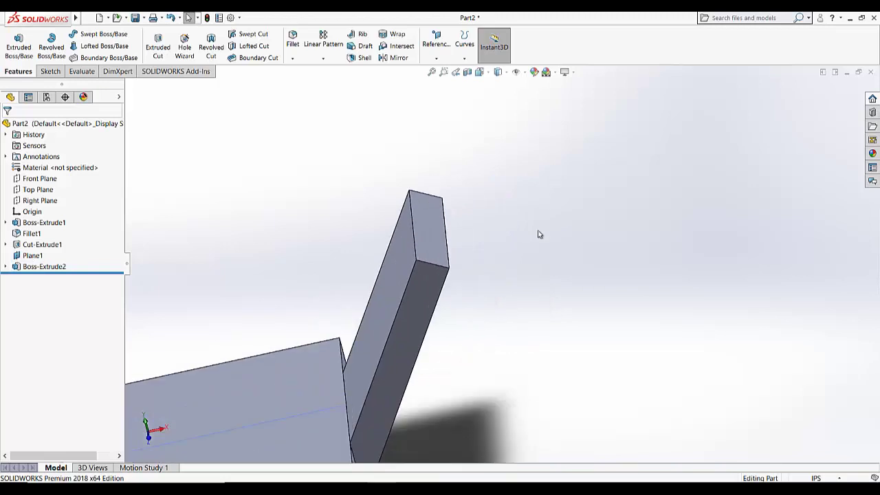
pyautogui.moveTo(538, 234)
pyautogui.mouseDown(button='middle')
pyautogui.moveTo(486, 242)
pyautogui.moveTo(484, 355)
pyautogui.mouseUp(button='middle')
pyautogui.scroll(5, 519, 298)
pyautogui.scroll(-3, 519, 296)
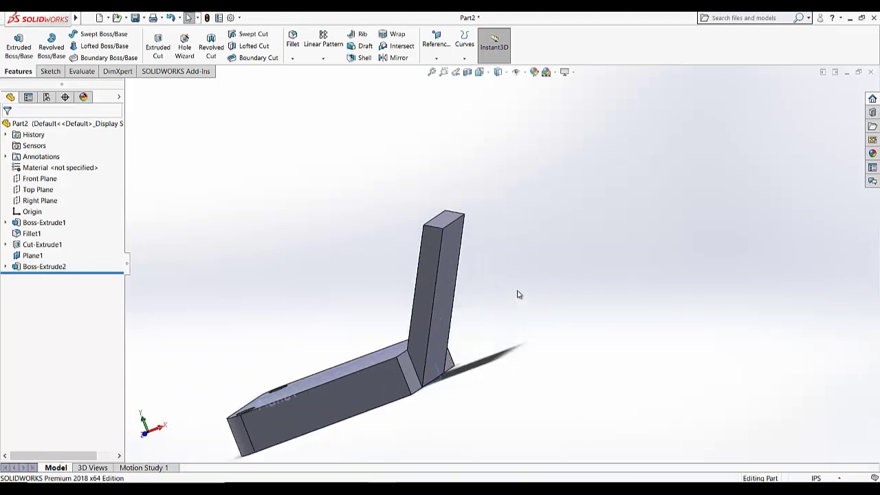
pyautogui.moveTo(495, 279); pyautogui.dragTo(468, 237, button='middle')
pyautogui.click(468, 237)
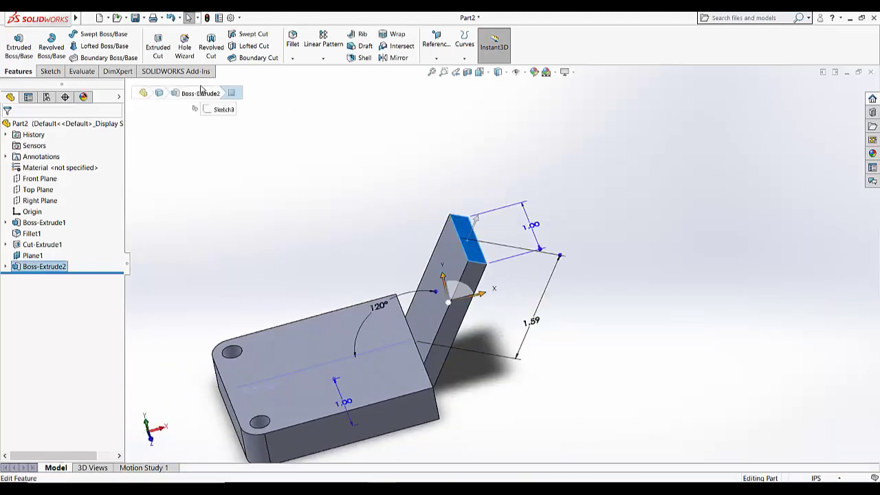
pyautogui.click(48, 72)
pyautogui.click(14, 41)
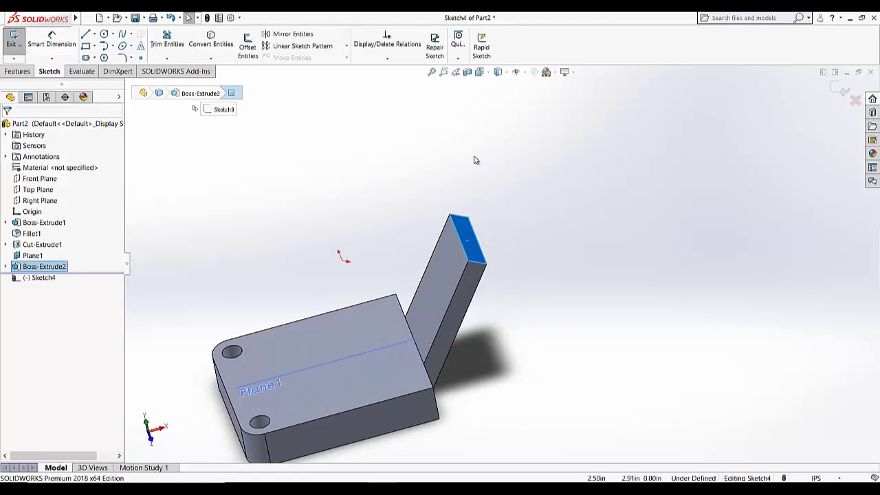
pyautogui.press('space')
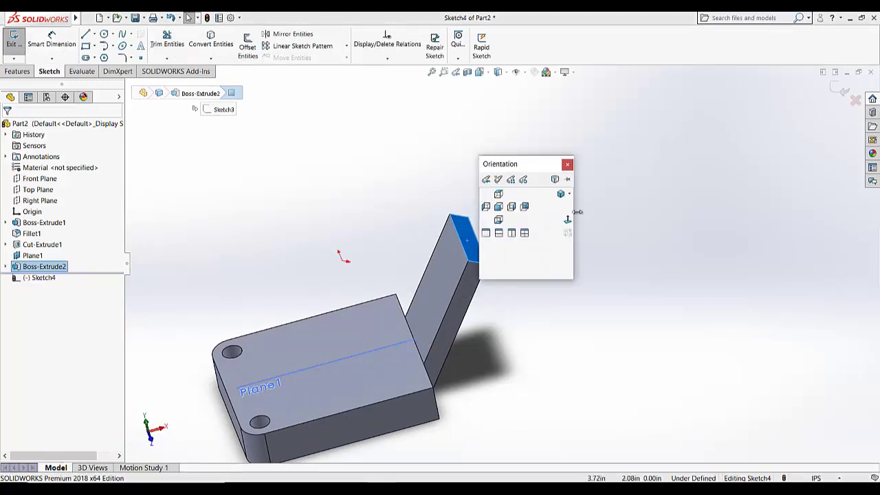
# - View the face Normal To and draw a vertical Centerpoint Straight Slot across the arm's end
pyautogui.click(567, 219)
pyautogui.press('Escape')
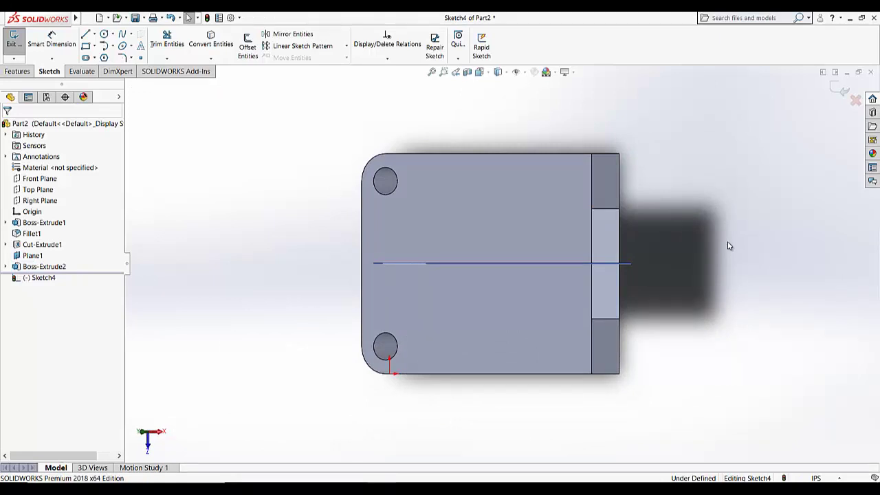
pyautogui.click(95, 58)
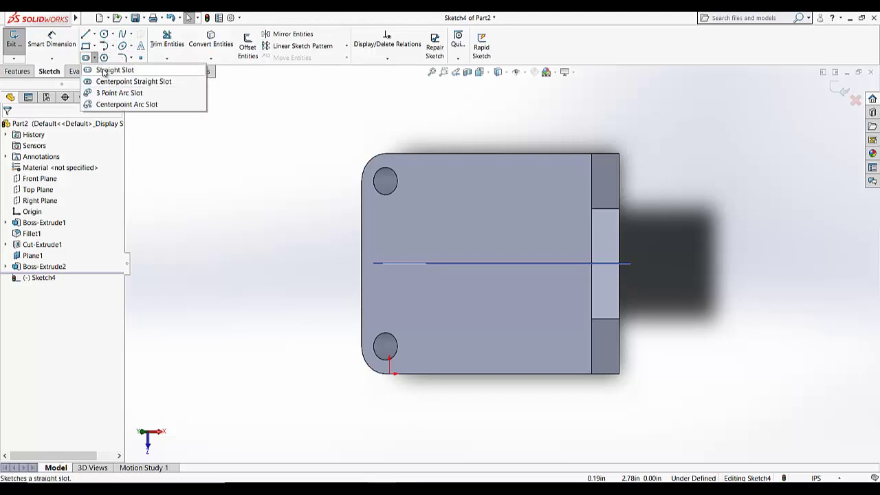
pyautogui.click(131, 82)
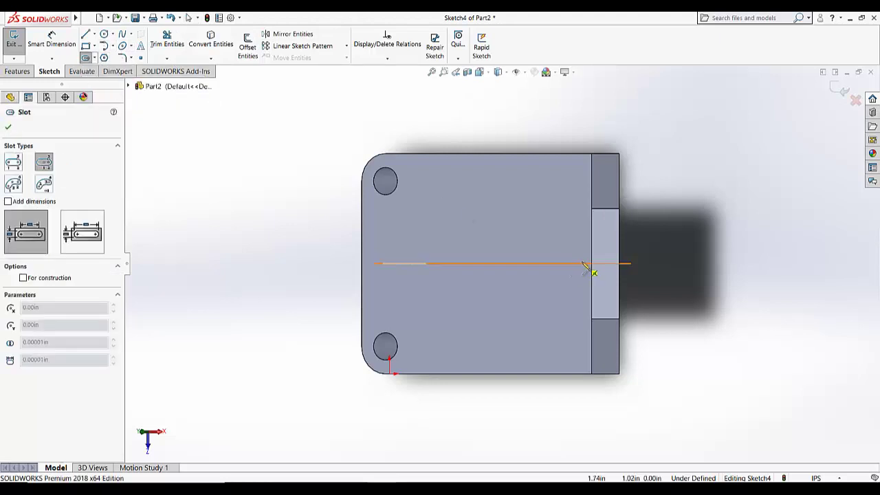
pyautogui.click(664, 267)
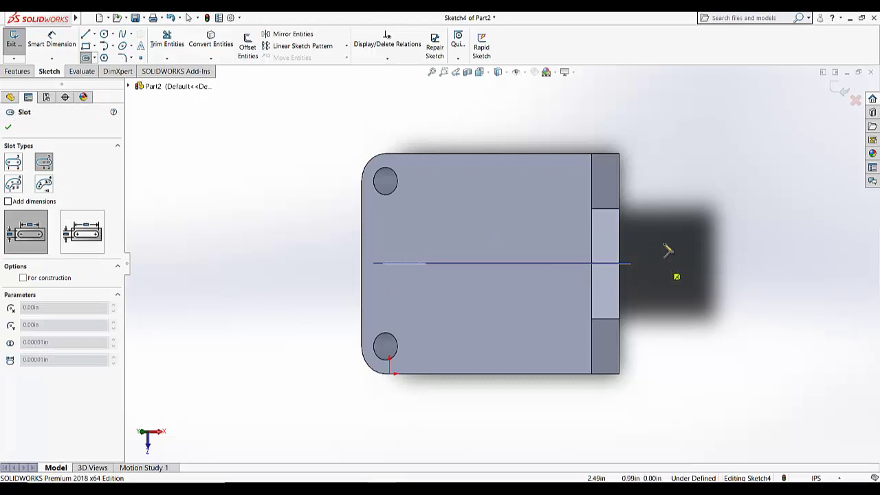
pyautogui.click(664, 179)
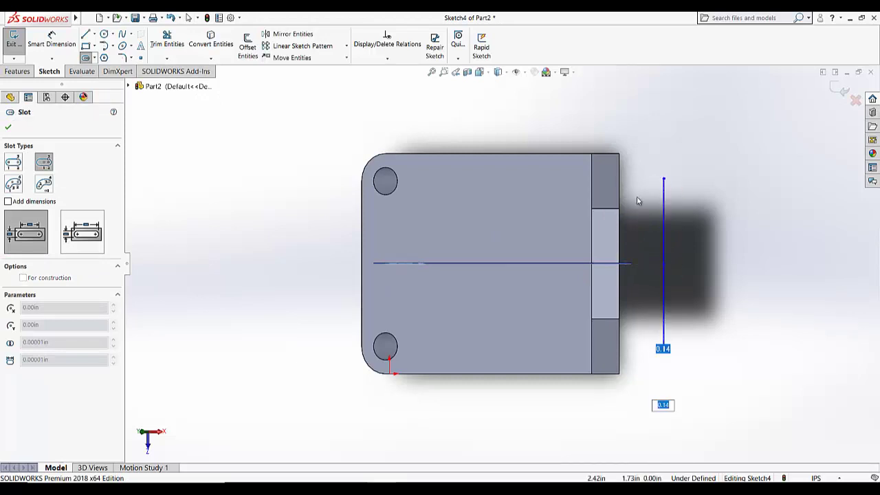
pyautogui.click(604, 218)
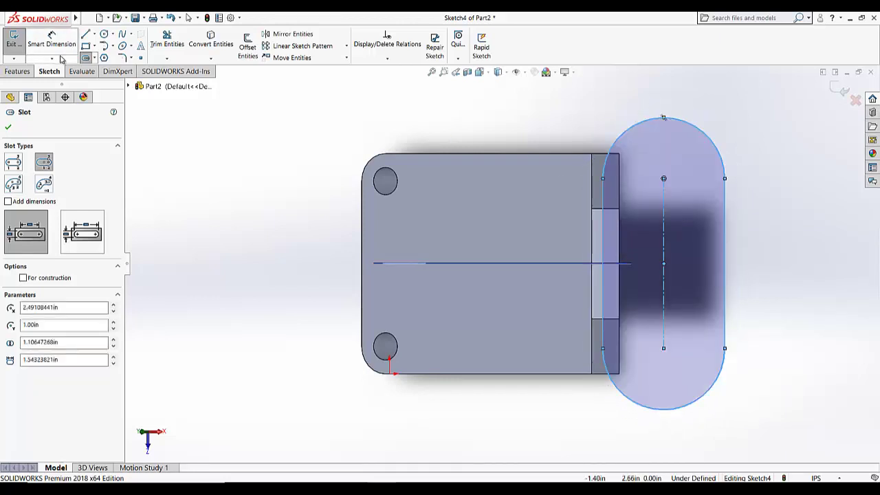
pyautogui.click(8, 127)
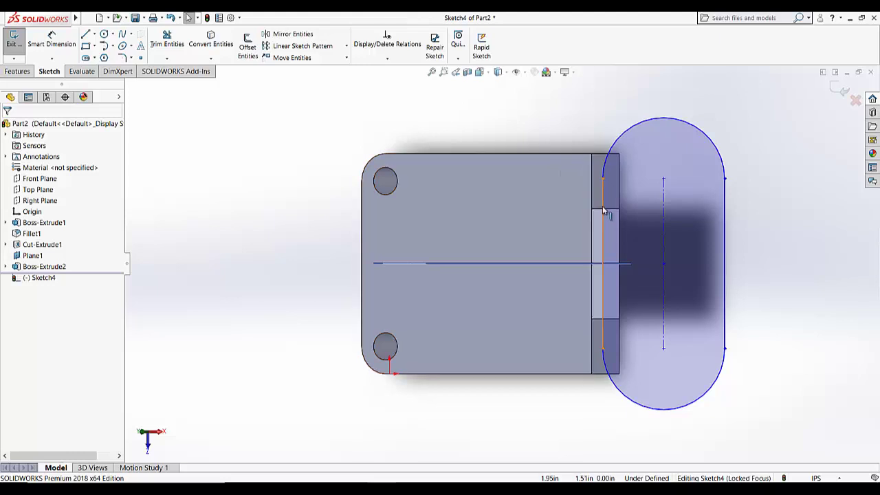
# - Delete the stray vertical line and drag the slot's side inward to narrow it
pyautogui.click(603, 208)
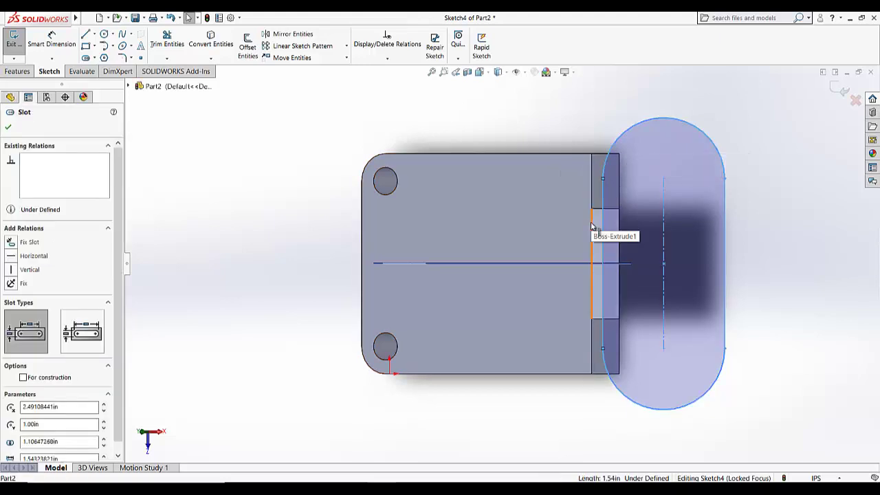
pyautogui.press('Delete')
pyautogui.keyDown('ctrl'); pyautogui.click(588, 229); pyautogui.keyUp('ctrl')
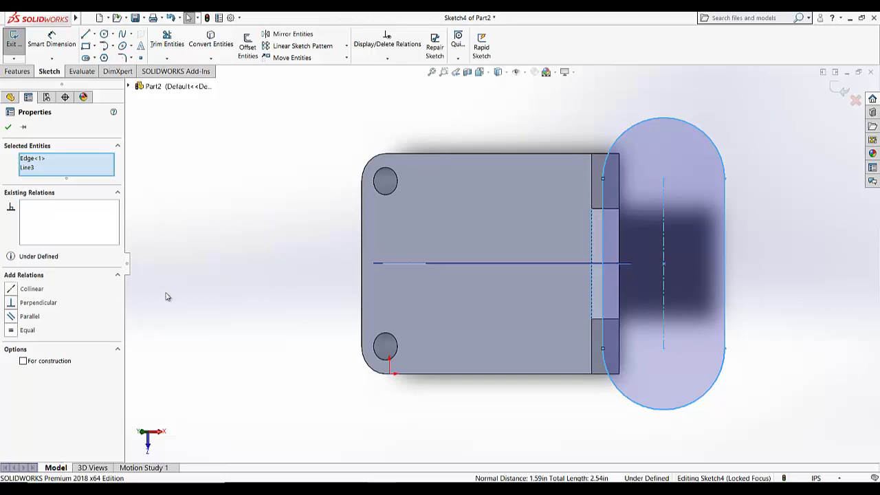
pyautogui.click(192, 292)
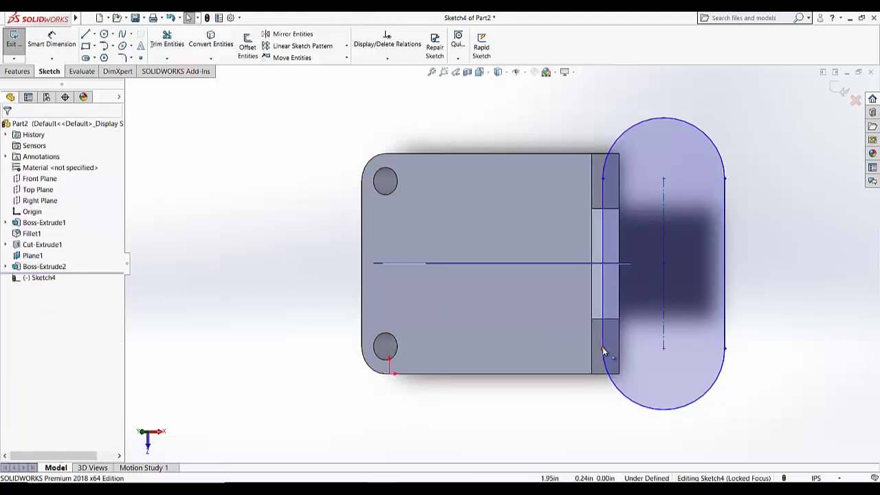
pyautogui.moveTo(603, 351); pyautogui.dragTo(594, 315)
pyautogui.click(750, 393)
pyautogui.click(48, 48)
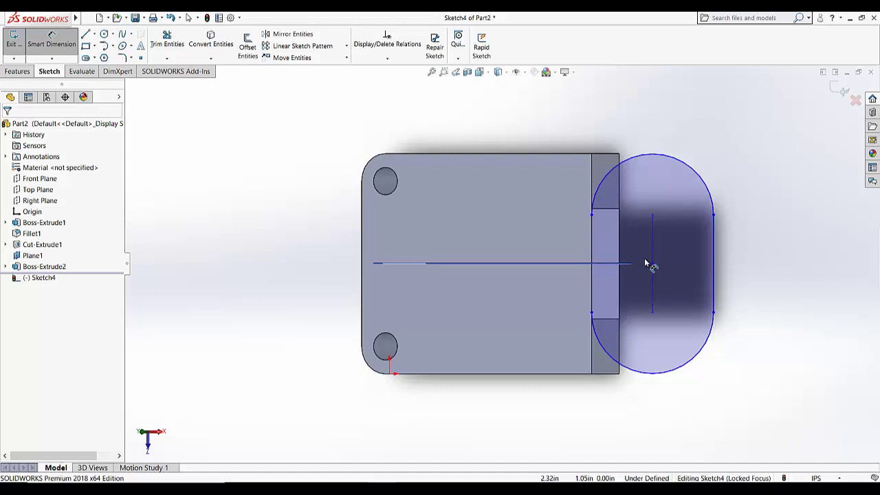
# - Dimension the slot's straight right side to 1.62 in
pyautogui.click(722, 247)
pyautogui.click(796, 264)
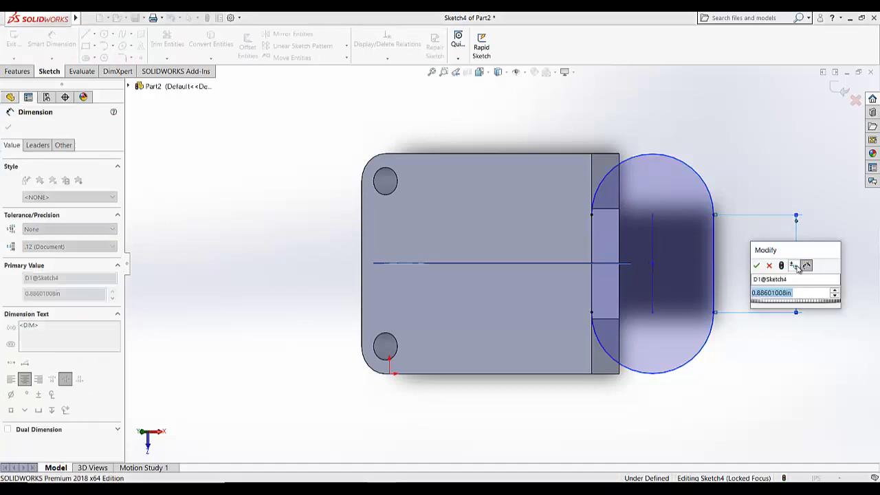
pyautogui.write('10.89')
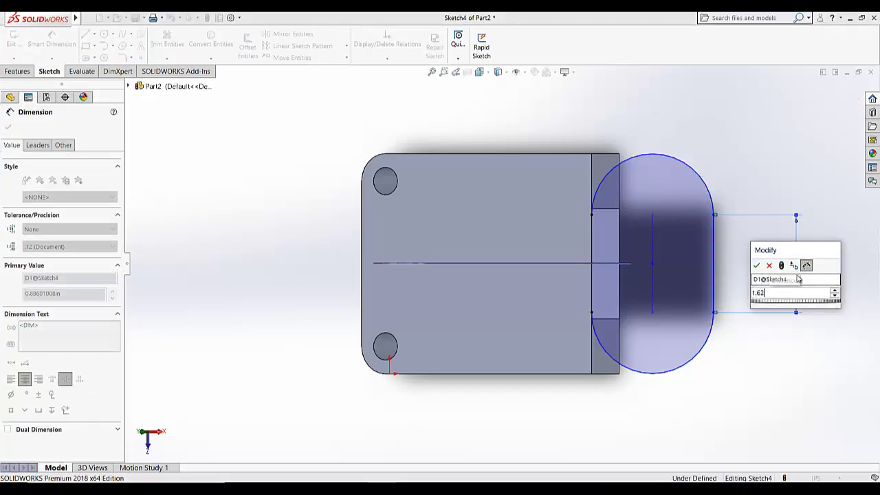
pyautogui.press('Return')
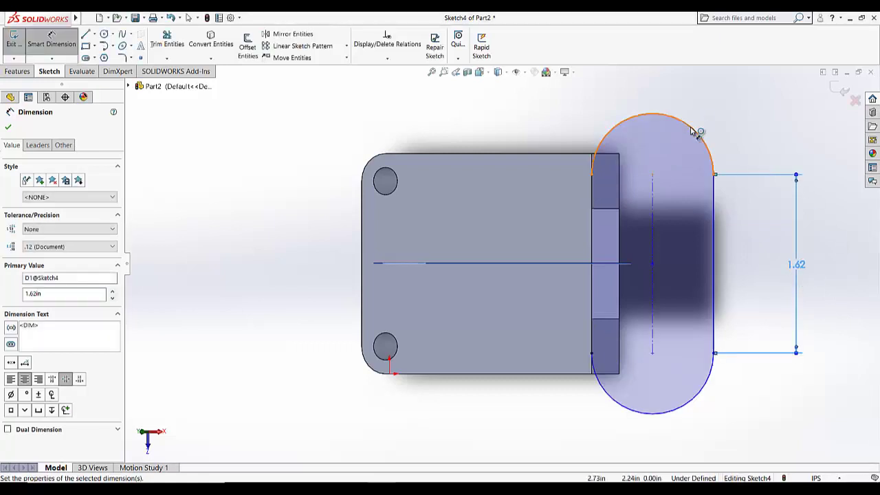
# - Give the slot's top end arc an R.86 radius and exit Sketch4
pyautogui.click(694, 131)
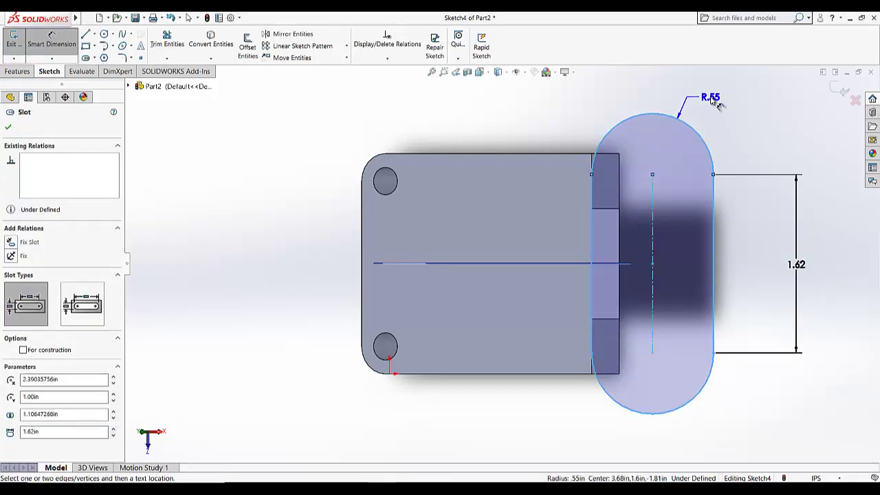
pyautogui.click(712, 101)
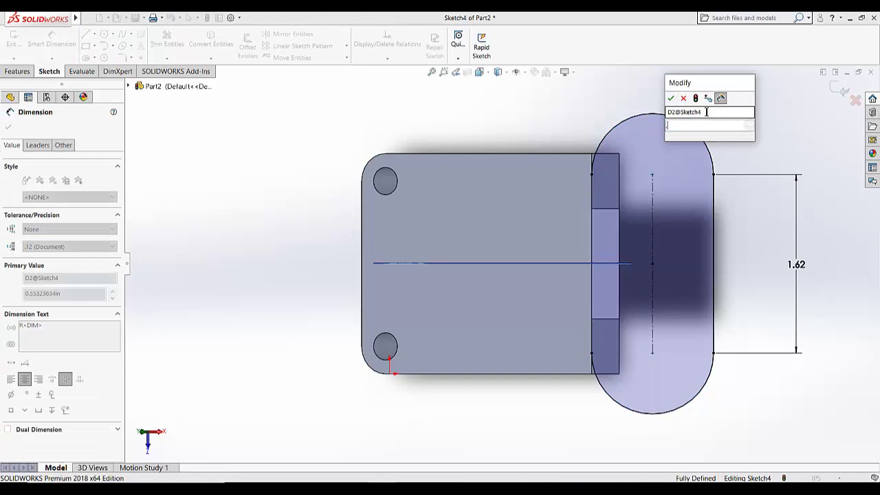
pyautogui.write('.66')
pyautogui.press('Return')
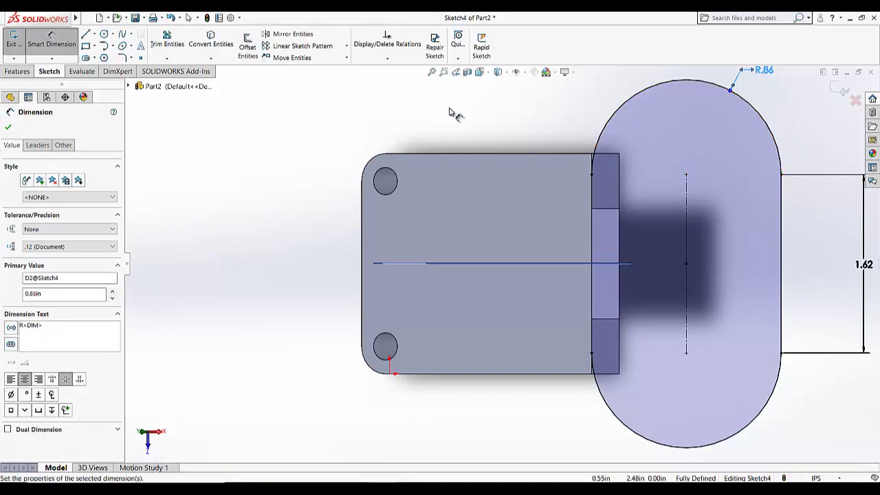
pyautogui.hotkey('ctrl', 'b')
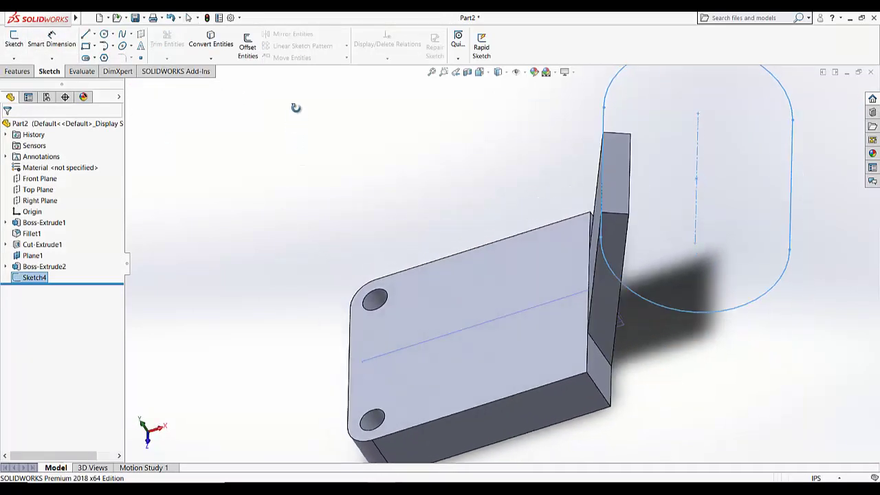
# - Extrude the slot sketch 0.50 in blind as the raised top plate (Boss-Extrude3)
pyautogui.click(26, 72)
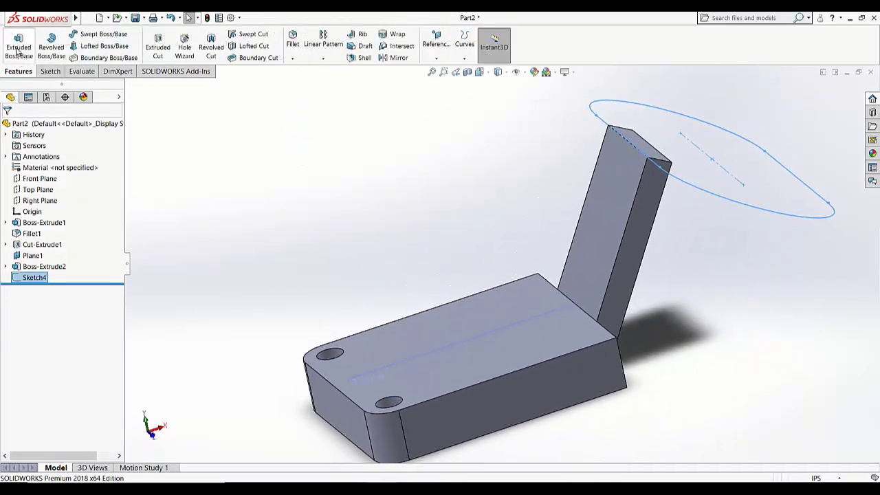
pyautogui.click(18, 45)
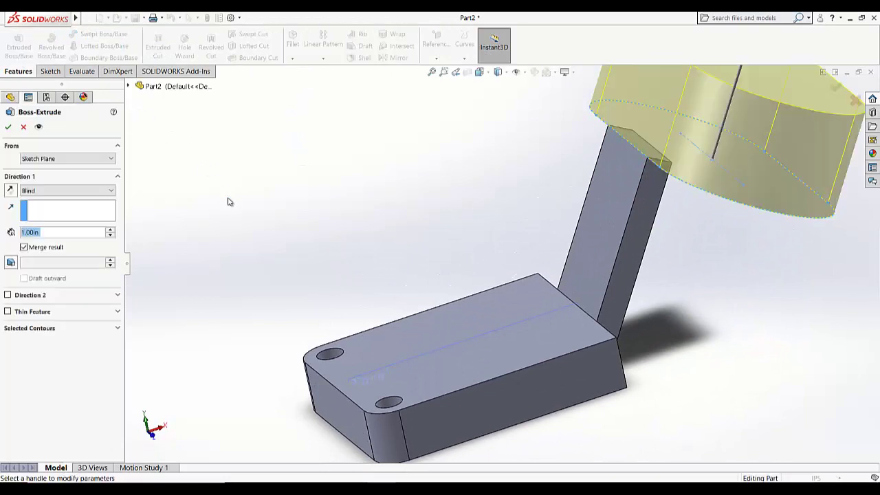
pyautogui.write('0.5')
pyautogui.press('Return')
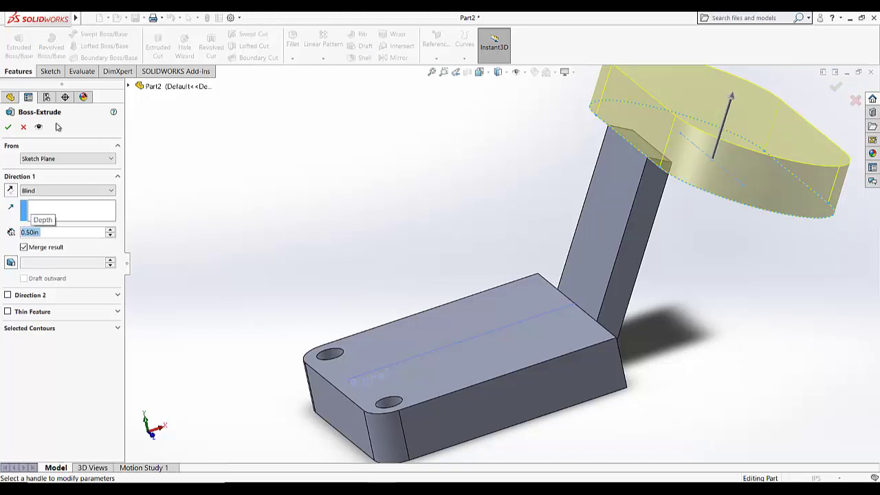
pyautogui.click(9, 129)
# - Start a new sketch, Sketch5, on the top face of the plate
pyautogui.press('z')
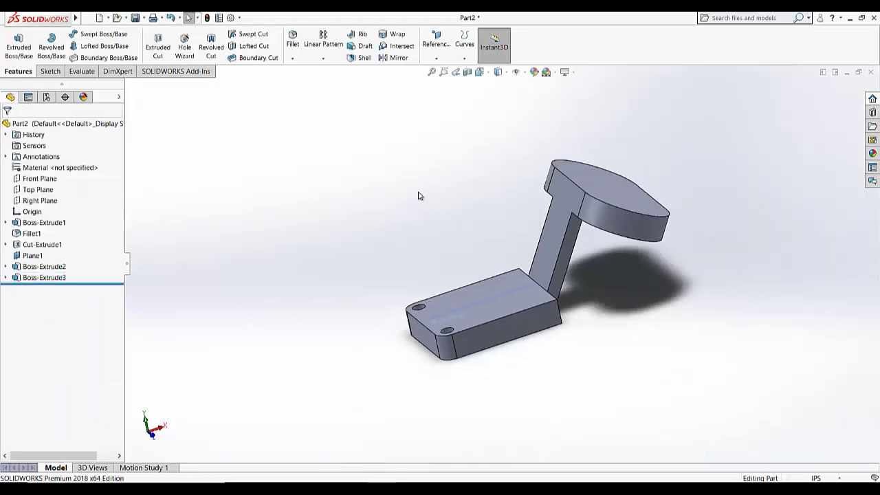
pyautogui.click(467, 72)
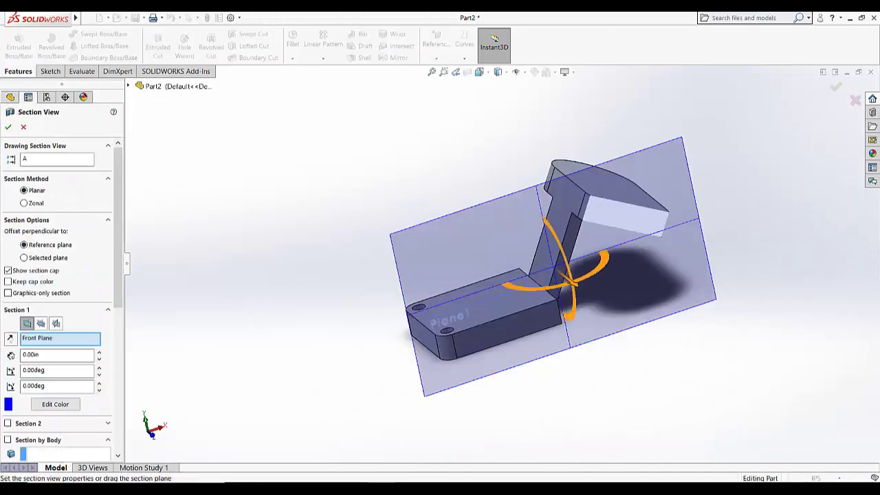
pyautogui.click(23, 127)
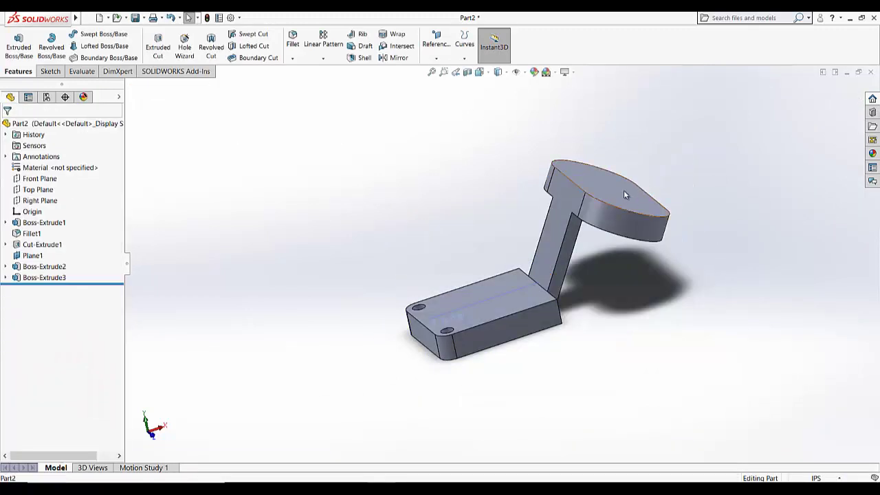
pyautogui.click(624, 189)
pyautogui.click(49, 71)
pyautogui.click(14, 41)
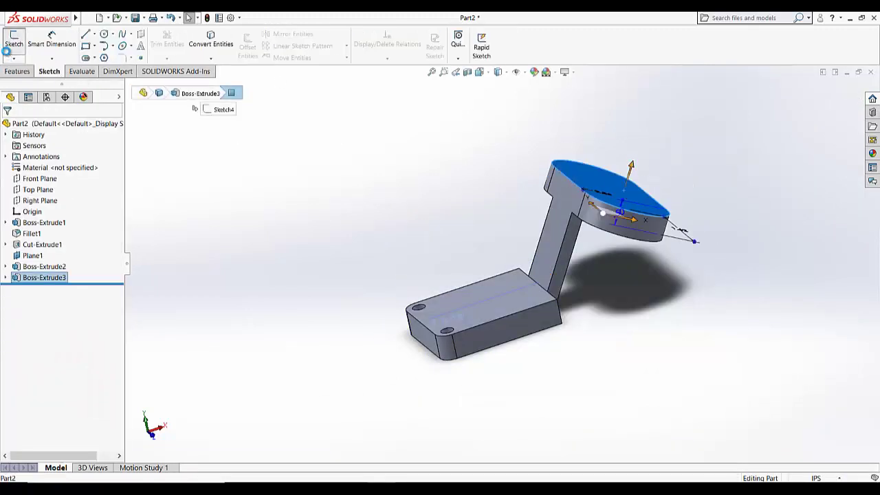
# - View the face Normal To and draw circles centred on the upper and lower arc centres
pyautogui.click(480, 72)
pyautogui.click(529, 124)
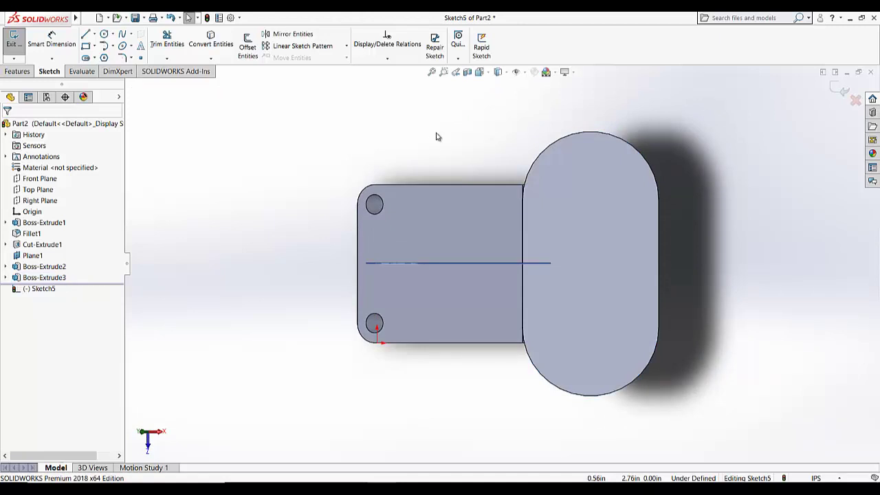
pyautogui.click(103, 33)
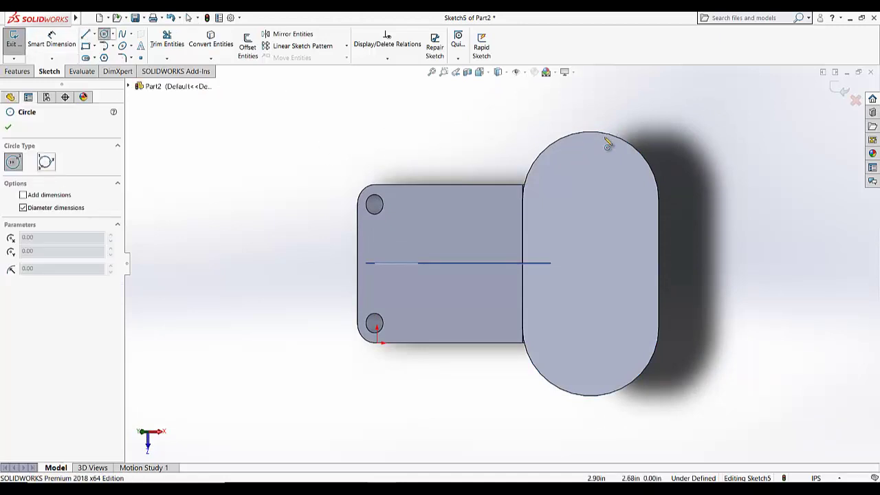
pyautogui.click(590, 199)
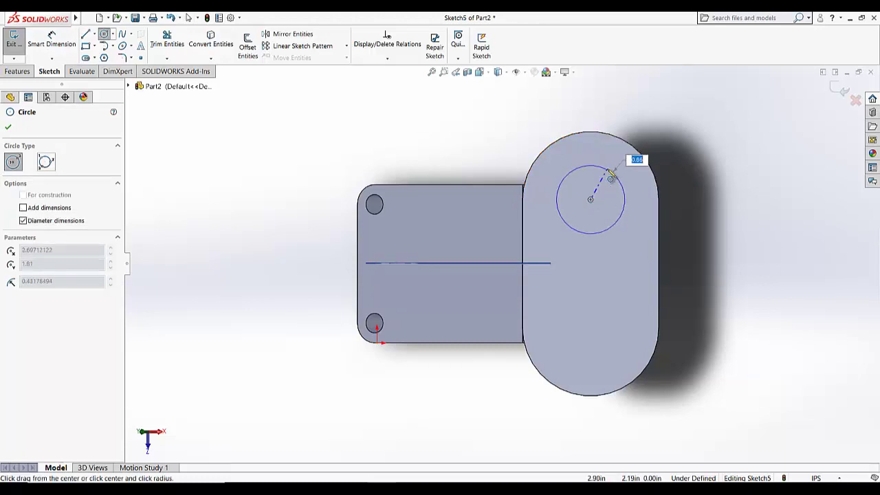
pyautogui.click(612, 172)
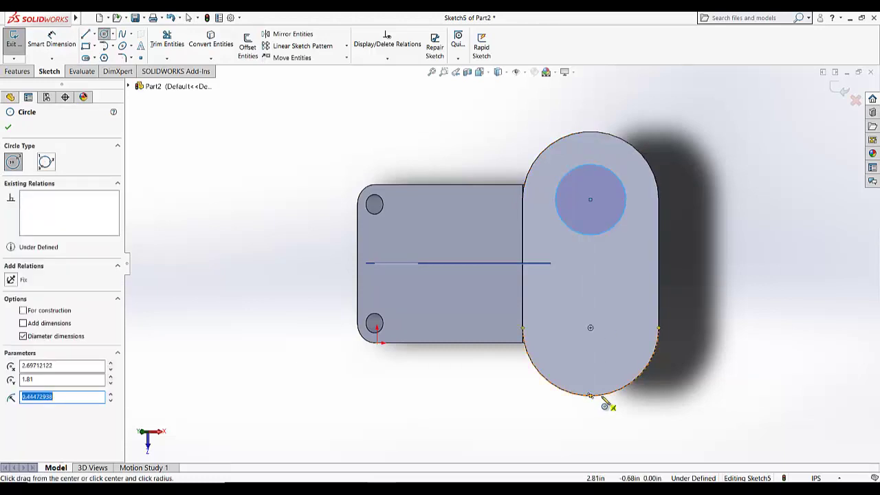
pyautogui.click(590, 328)
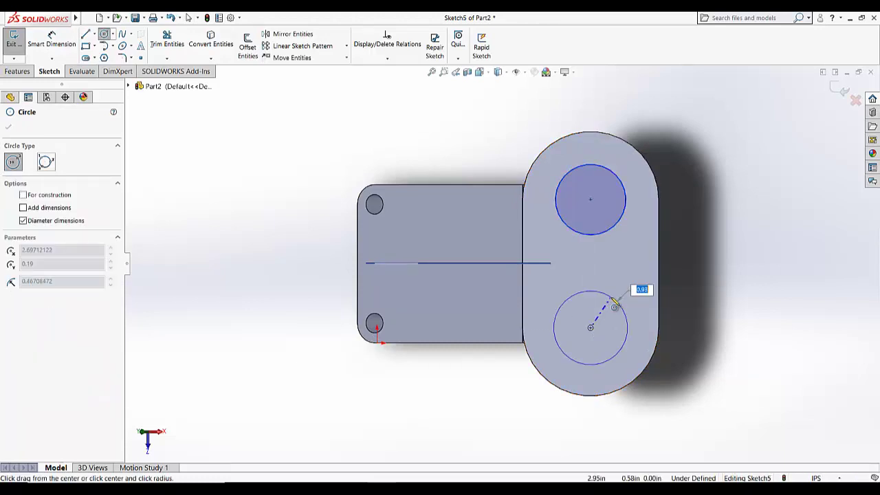
pyautogui.click(611, 299)
pyautogui.press('Escape')
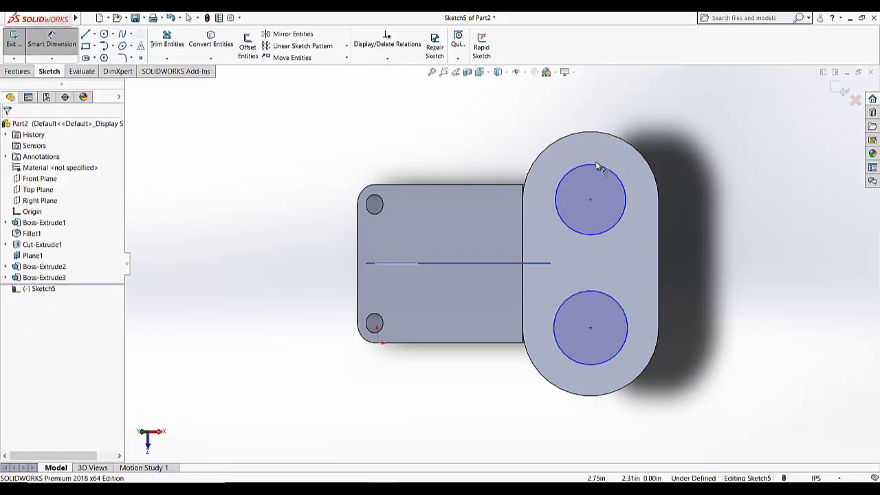
# - Dimension the upper circle to a .75 in diameter
pyautogui.click(598, 168)
pyautogui.click(665, 117)
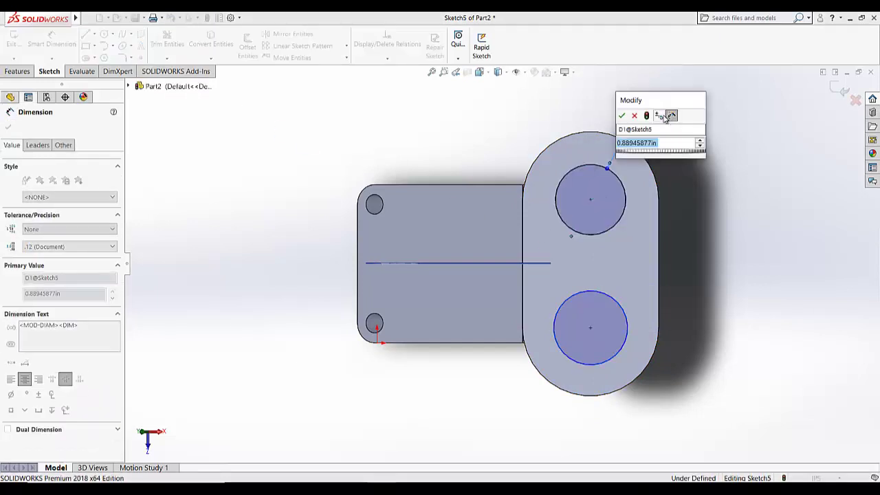
pyautogui.write('.75')
pyautogui.press('Return')
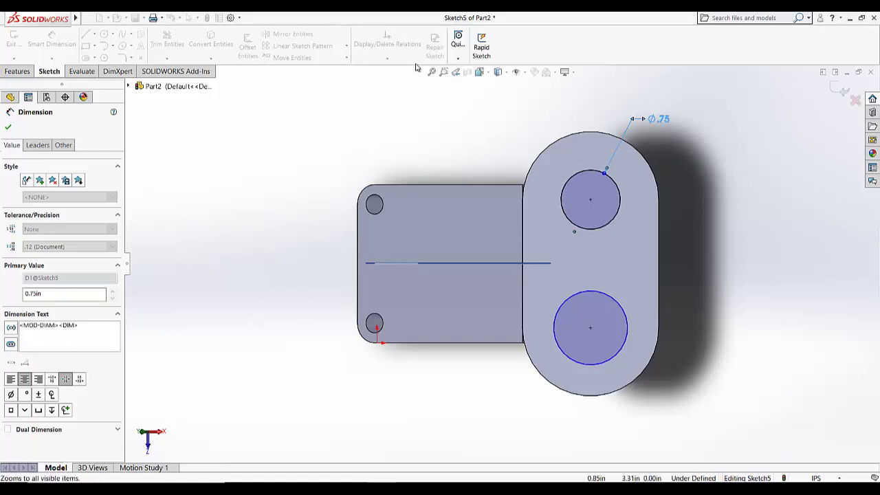
# - Make the two circles equal with an Equal relation and exit the sketch
pyautogui.click(387, 57)
pyautogui.click(393, 80)
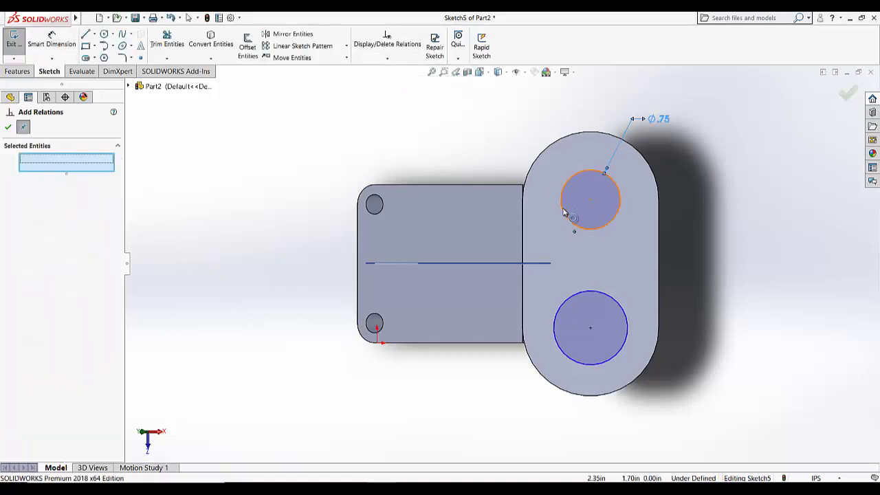
pyautogui.click(564, 213)
pyautogui.click(575, 301)
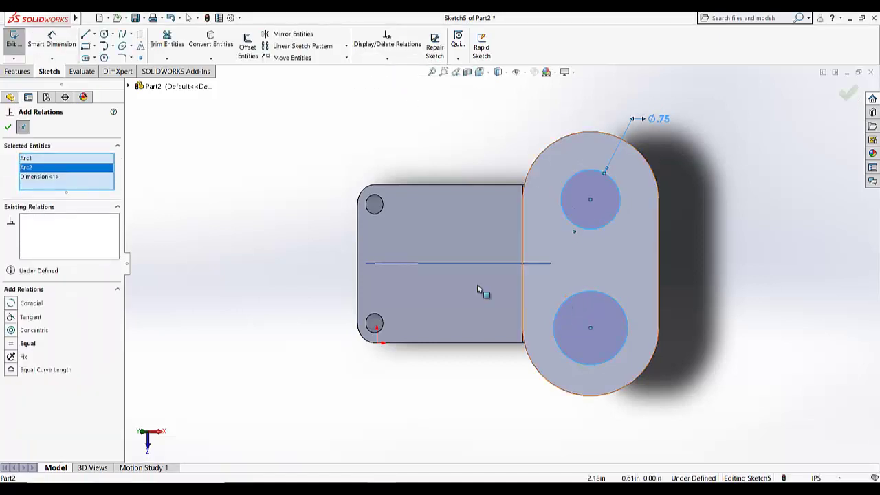
pyautogui.click(28, 343)
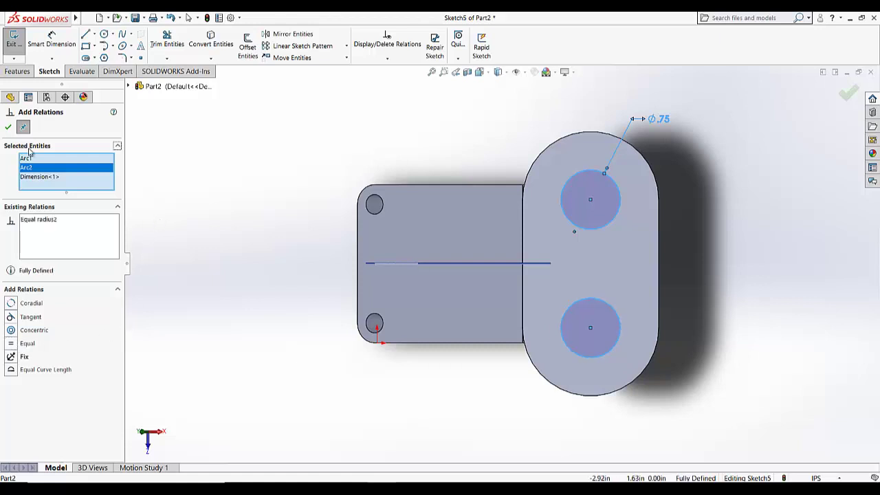
pyautogui.press('Escape')
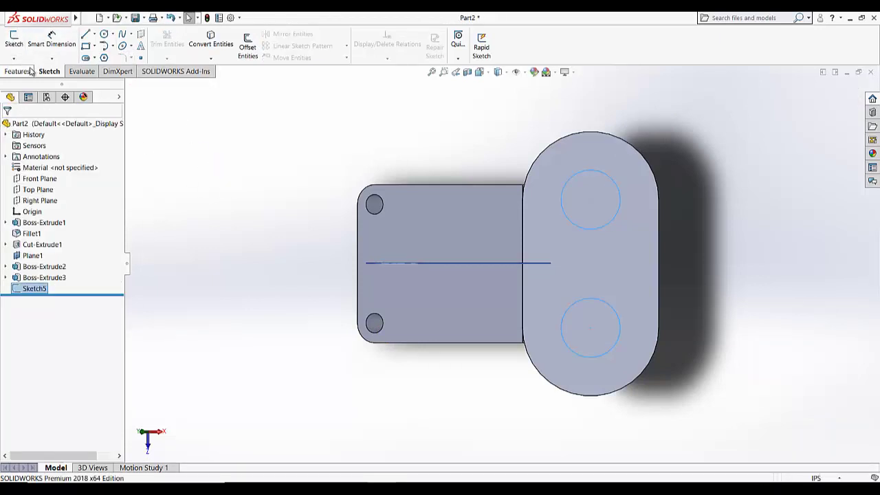
pyautogui.click(13, 39)
# - Cut both circles Through All to bore the two holes in the top plate
pyautogui.click(157, 47)
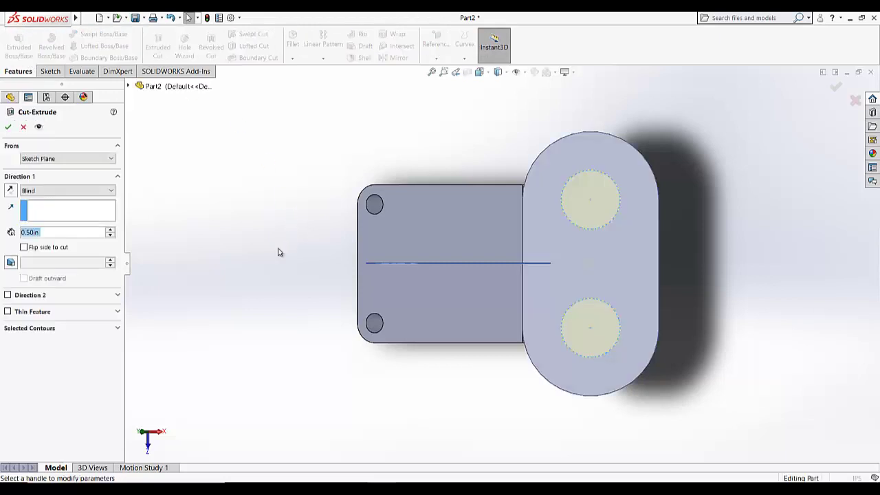
pyautogui.click(61, 191)
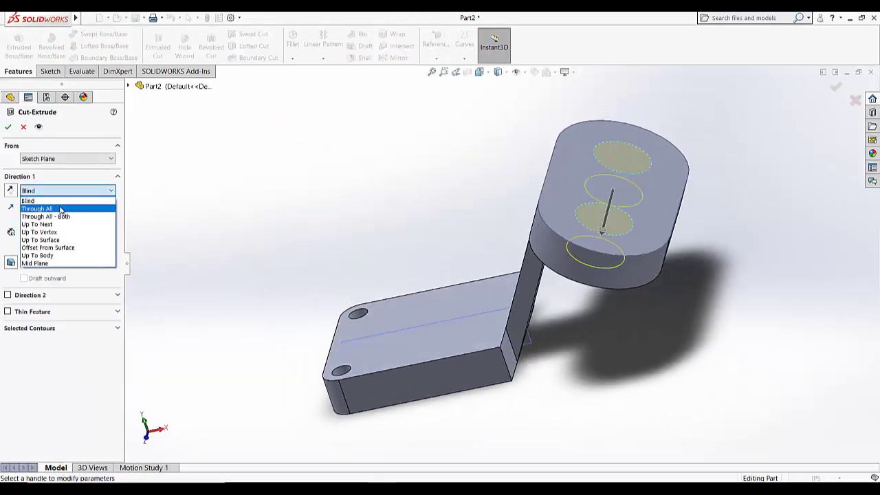
pyautogui.click(62, 209)
pyautogui.click(8, 126)
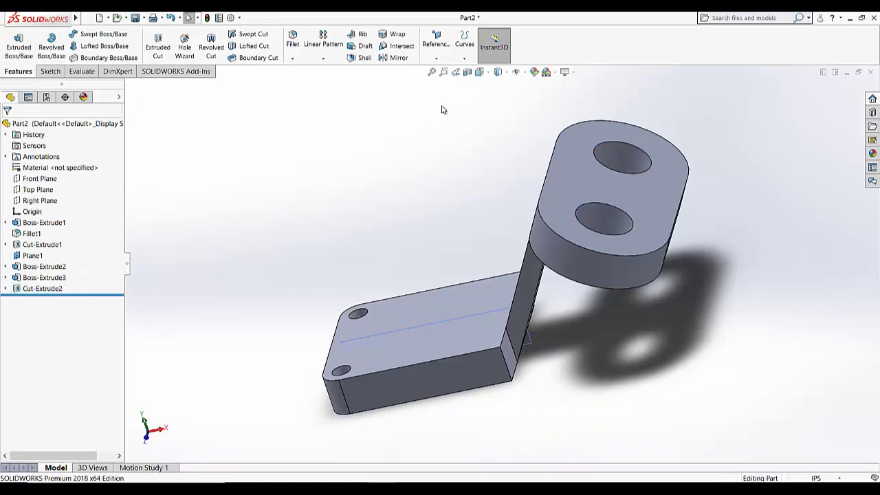
# - Set the part's view orientation to Trimetric
pyautogui.click(480, 72)
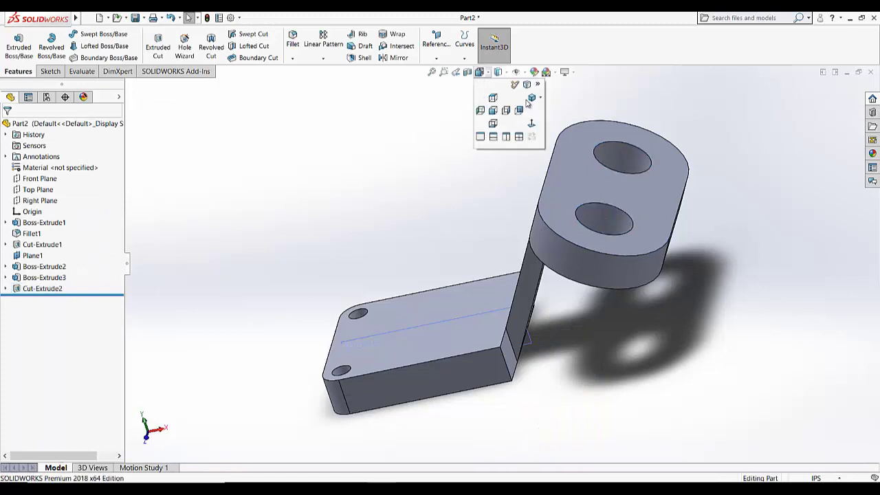
pyautogui.click(533, 99)
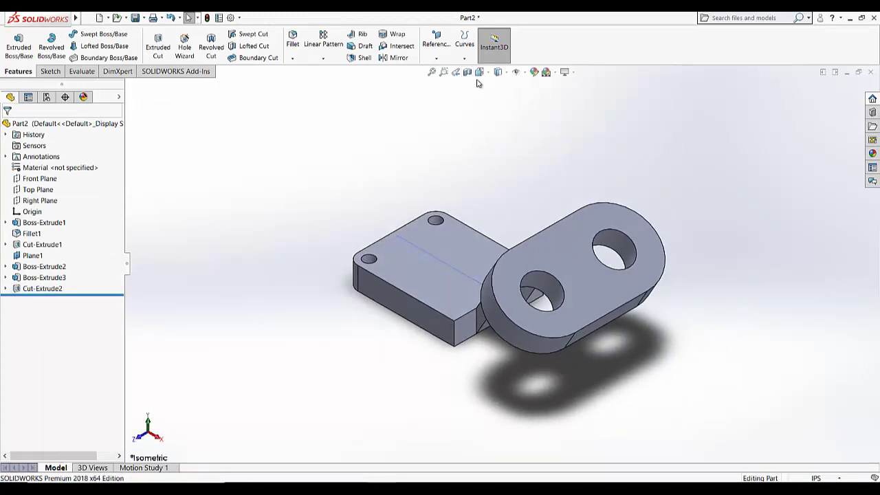
pyautogui.click(480, 72)
pyautogui.click(541, 98)
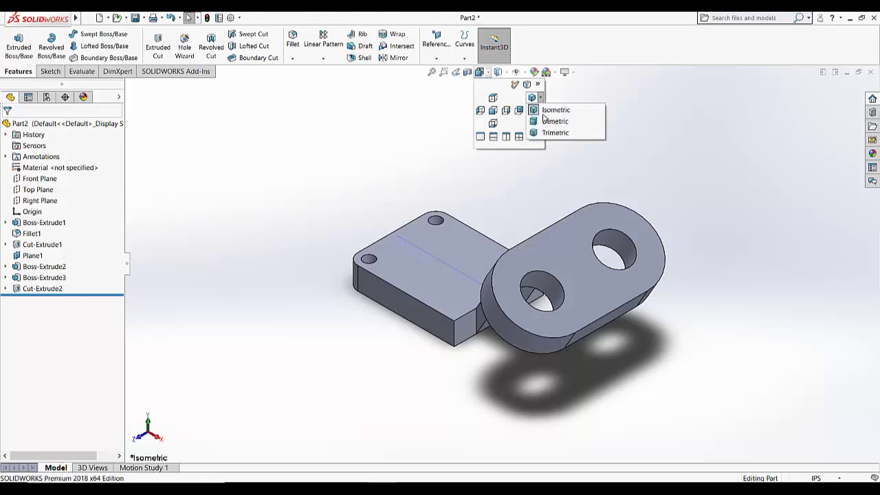
pyautogui.click(561, 133)
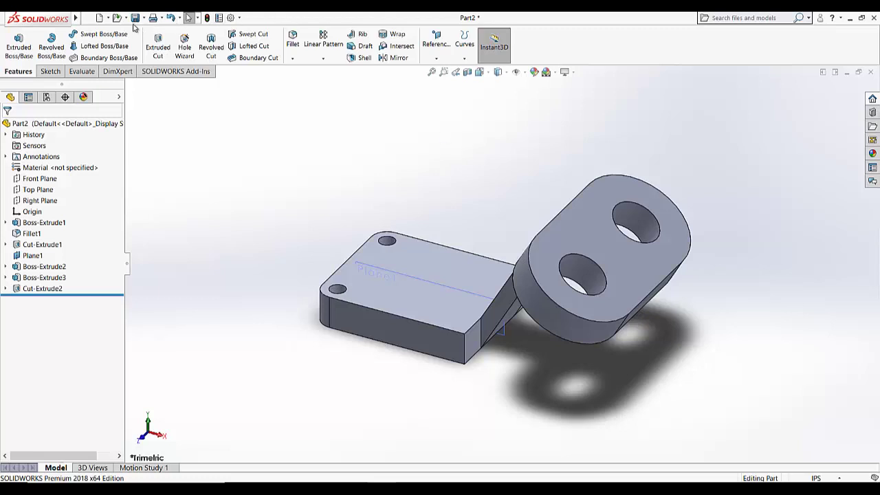
# - Save the part as Question 2.SLDPRT
pyautogui.hotkey('ctrl', 's')
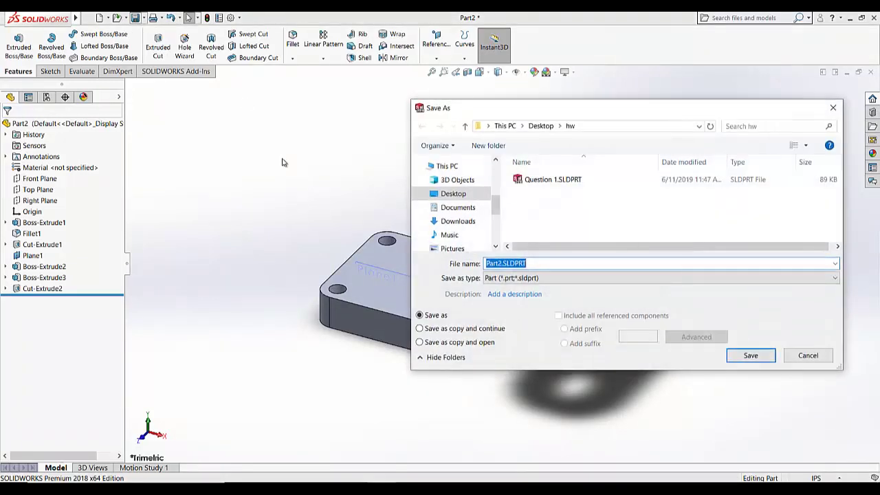
pyautogui.write('Question')
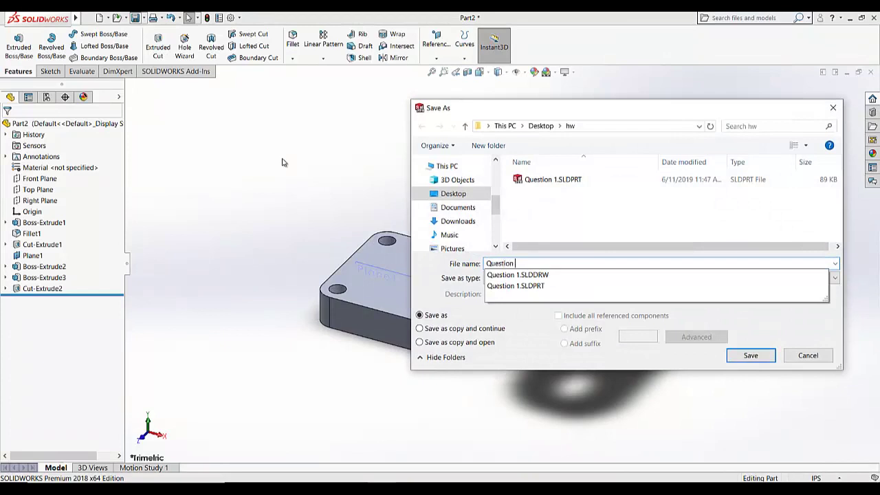
pyautogui.write('2')
pyautogui.press('Return')
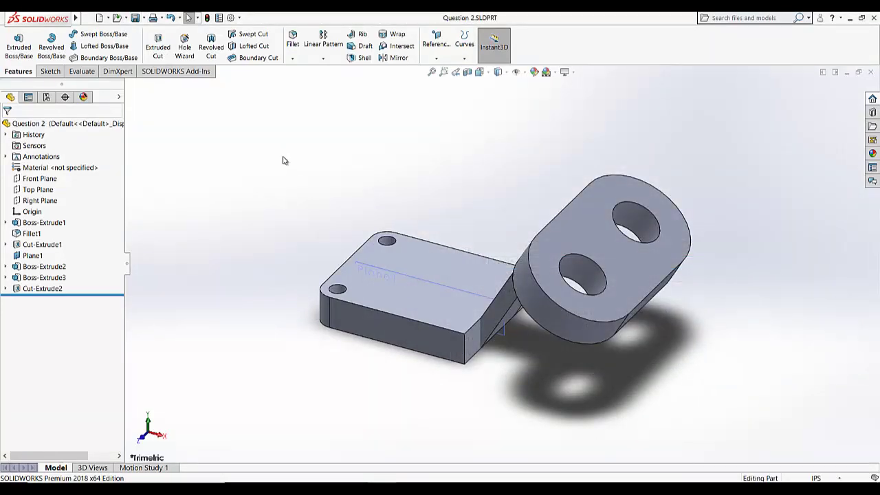
# - Make a drawing from the part on a B (ANSI) Landscape sheet
pyautogui.click(108, 17)
pyautogui.click(158, 38)
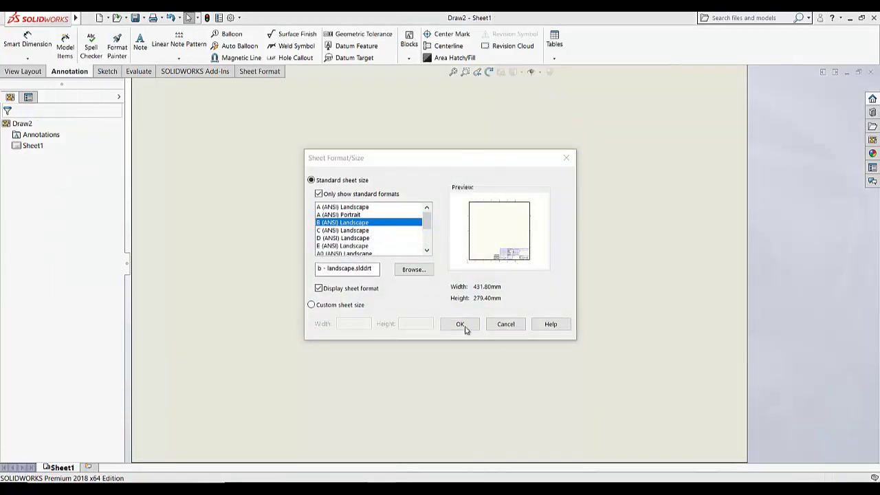
pyautogui.click(460, 326)
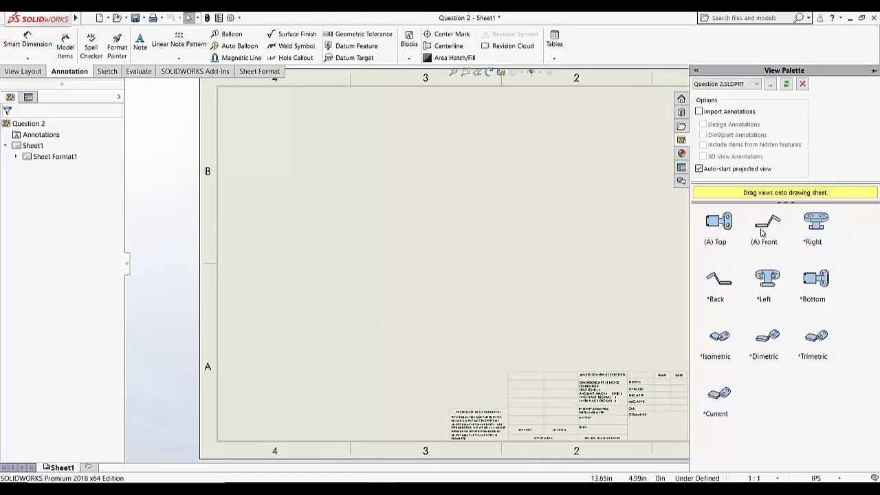
# - Place the front, top, right projected and isometric views on the sheet
pyautogui.moveTo(762, 232); pyautogui.dragTo(387, 278)
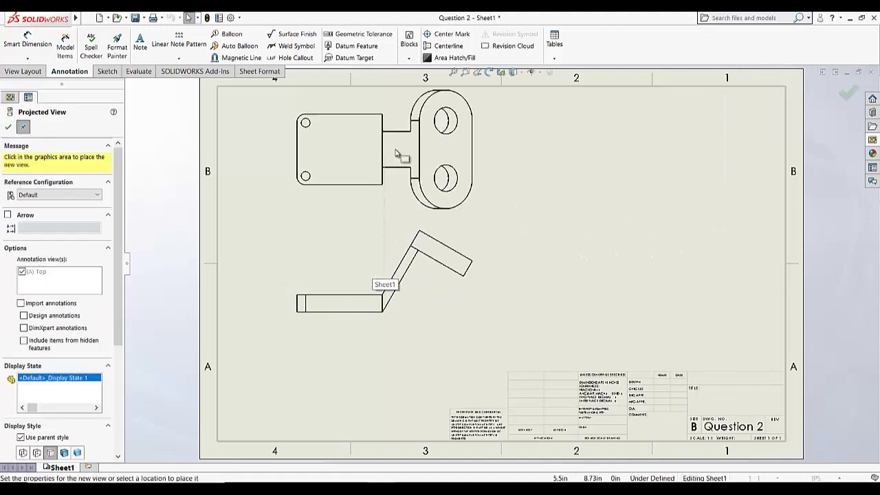
pyautogui.click(398, 164)
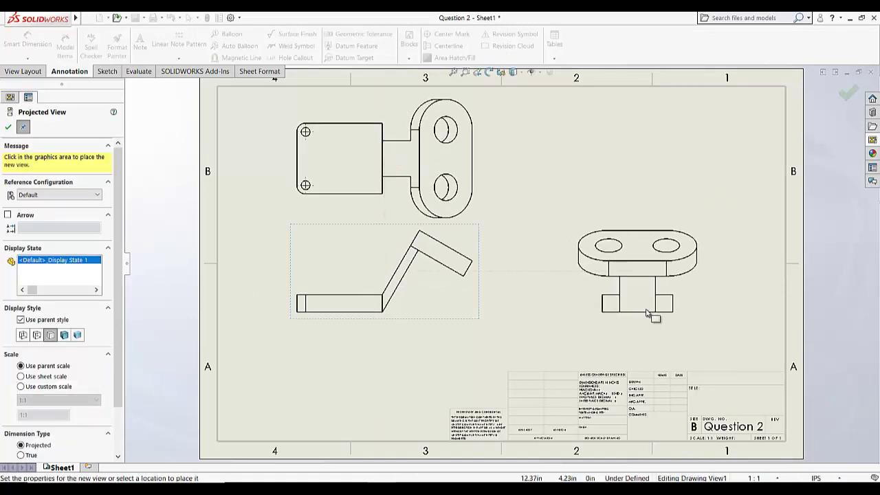
pyautogui.click(653, 313)
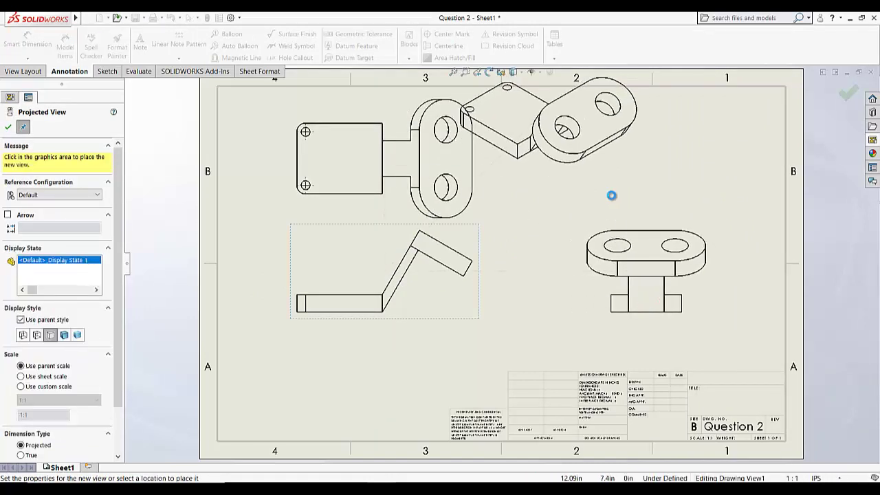
pyautogui.click(8, 128)
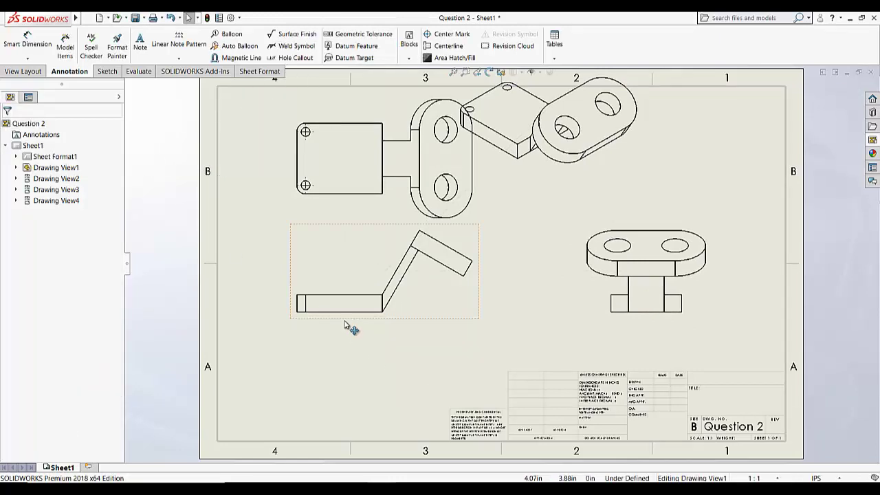
# - Shift the top and front views left and move the isometric view to the upper right
pyautogui.moveTo(346, 325); pyautogui.dragTo(301, 368)
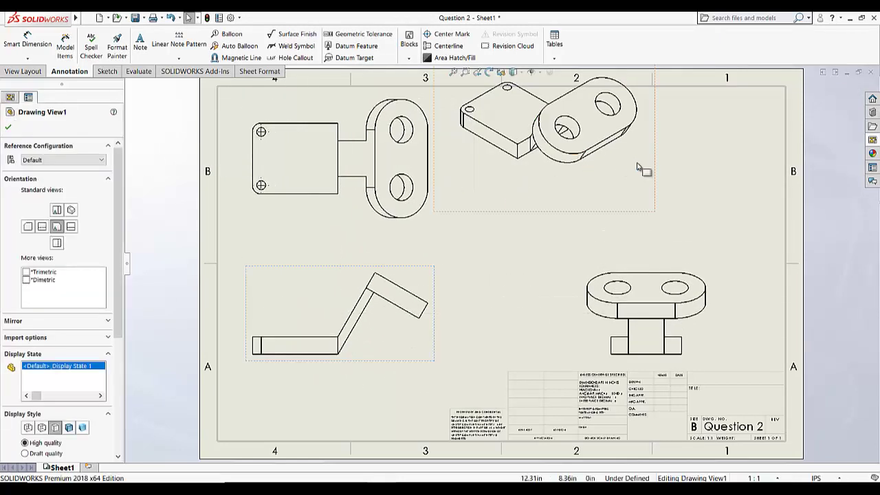
pyautogui.moveTo(639, 167); pyautogui.dragTo(798, 194)
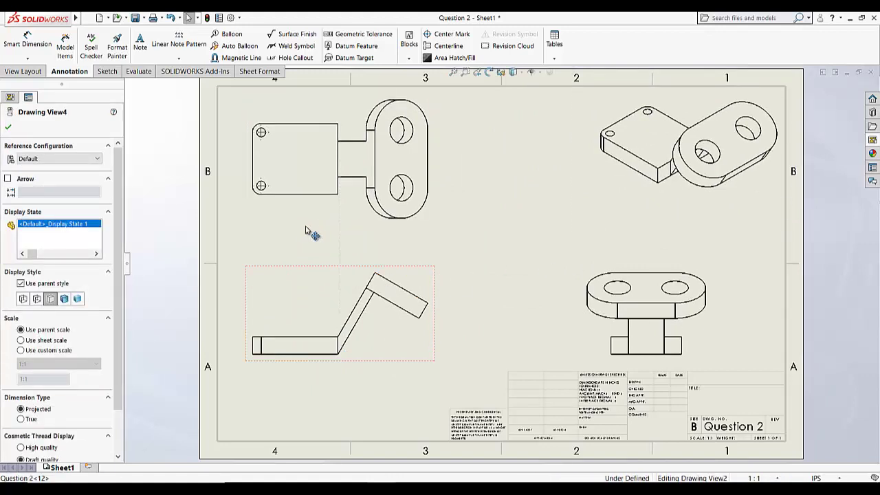
pyautogui.click(481, 254)
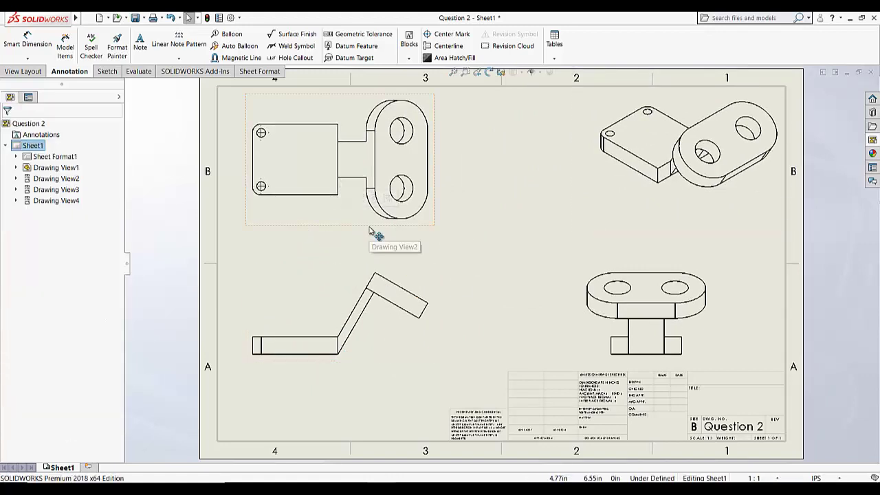
pyautogui.click(350, 235)
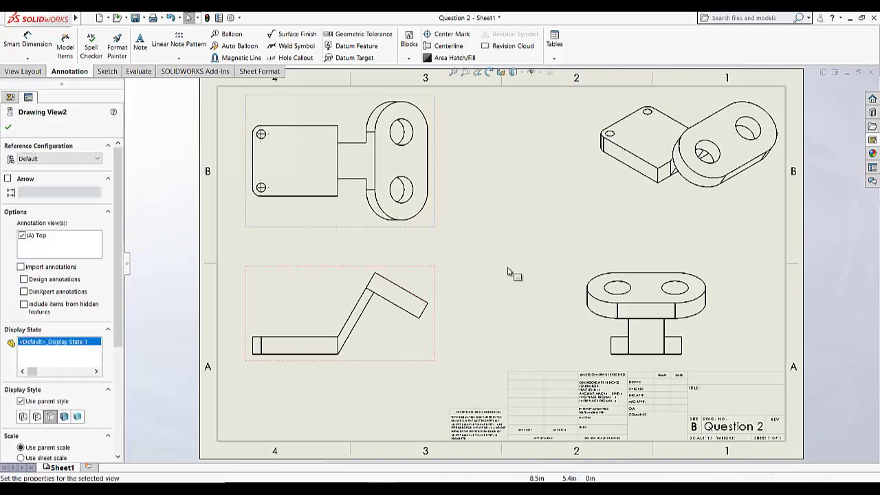
pyautogui.click(508, 273)
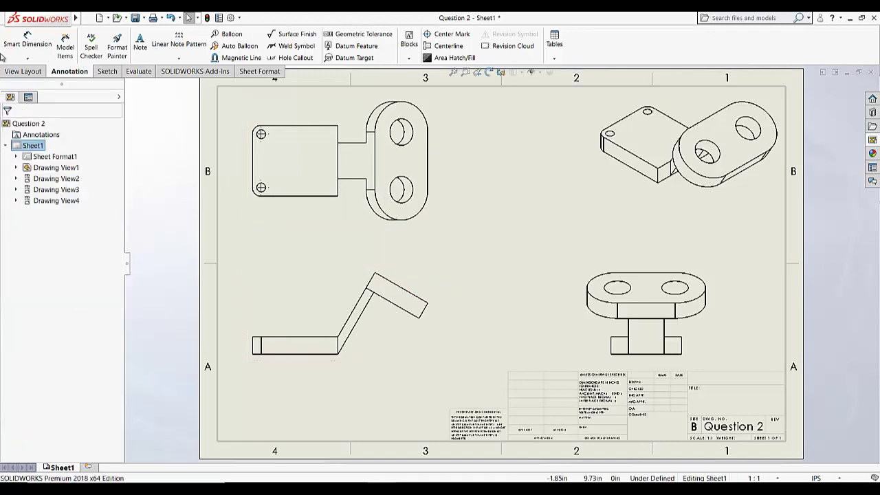
# - Create auxiliary view B-B from the slanted edge of the bent front view
pyautogui.click(23, 71)
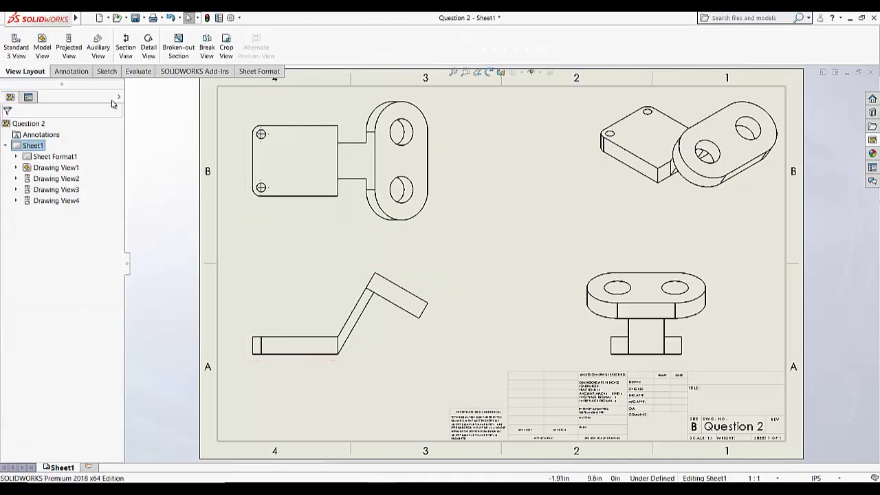
pyautogui.click(99, 45)
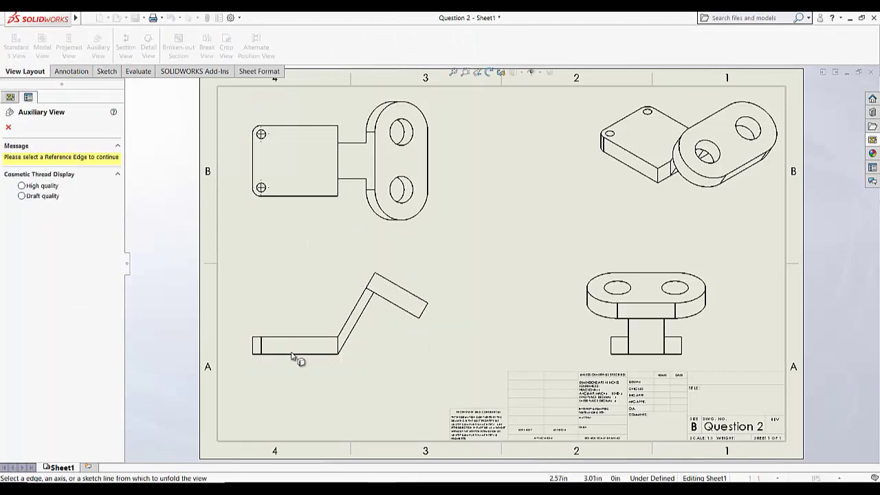
pyautogui.click(8, 128)
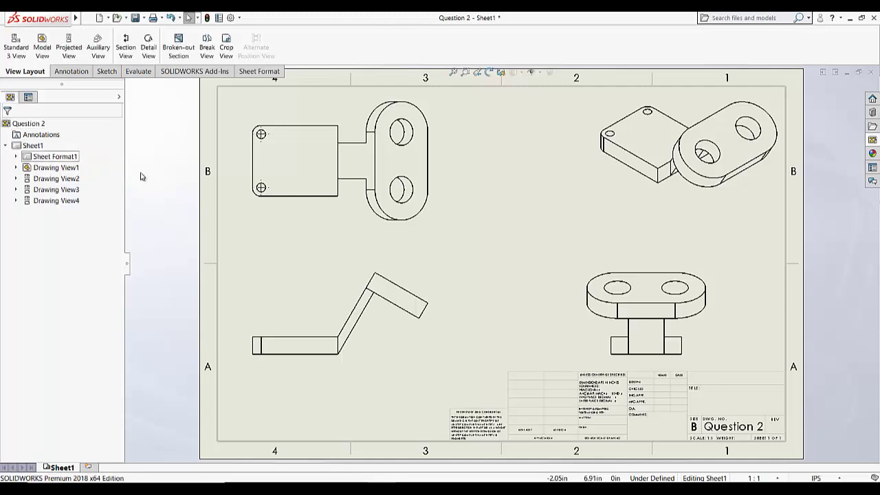
pyautogui.click(295, 347)
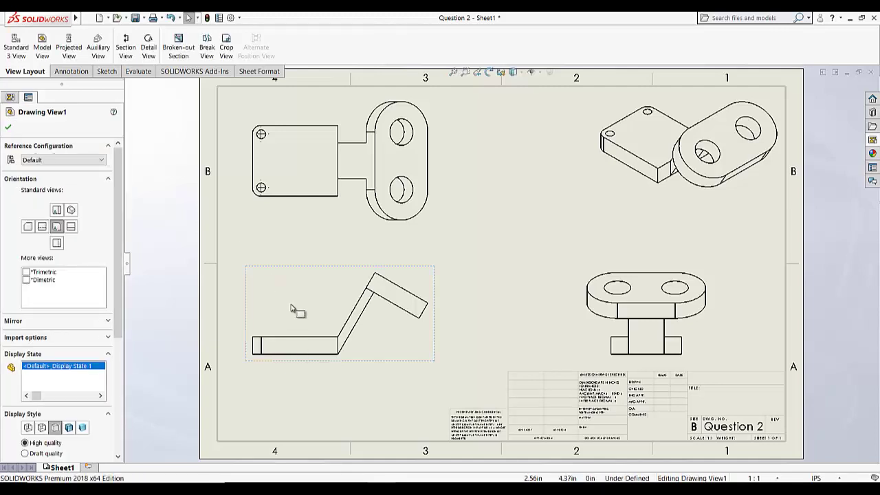
pyautogui.click(98, 45)
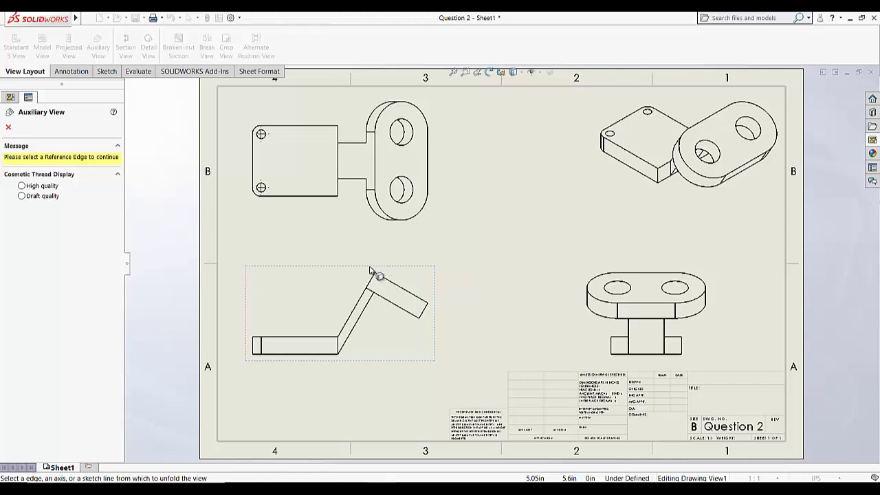
pyautogui.click(344, 331)
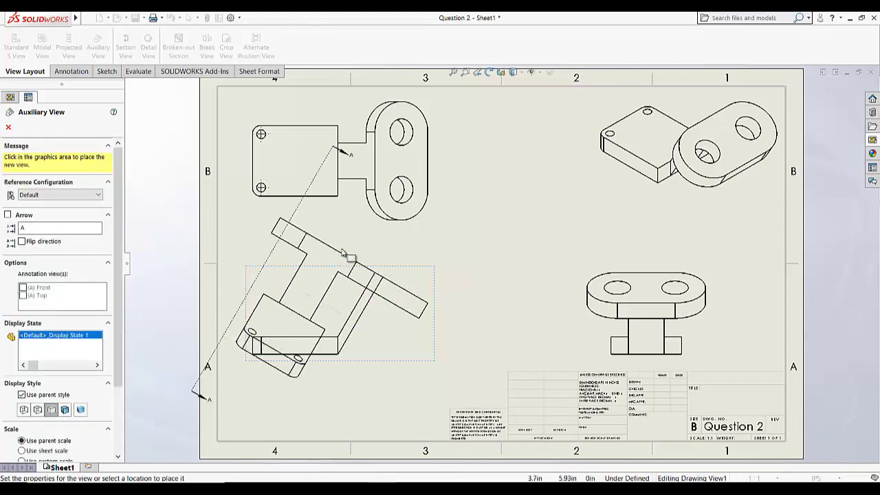
pyautogui.click(8, 128)
pyautogui.click(99, 43)
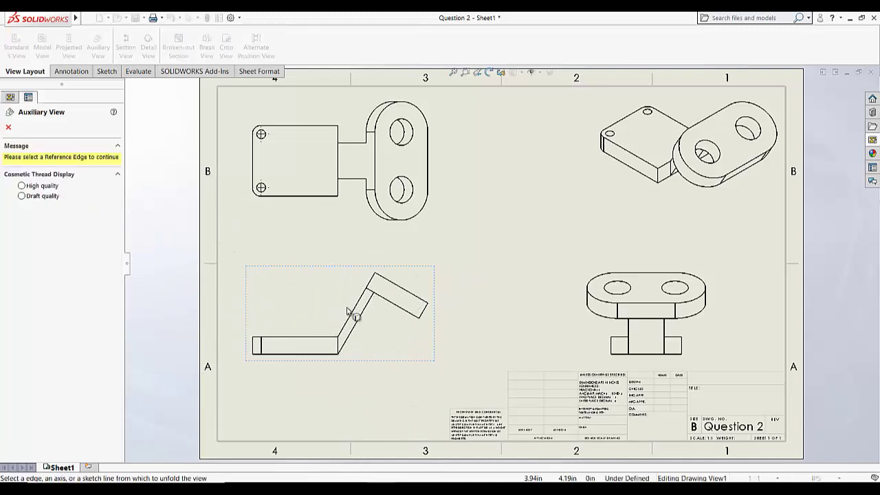
pyautogui.click(401, 289)
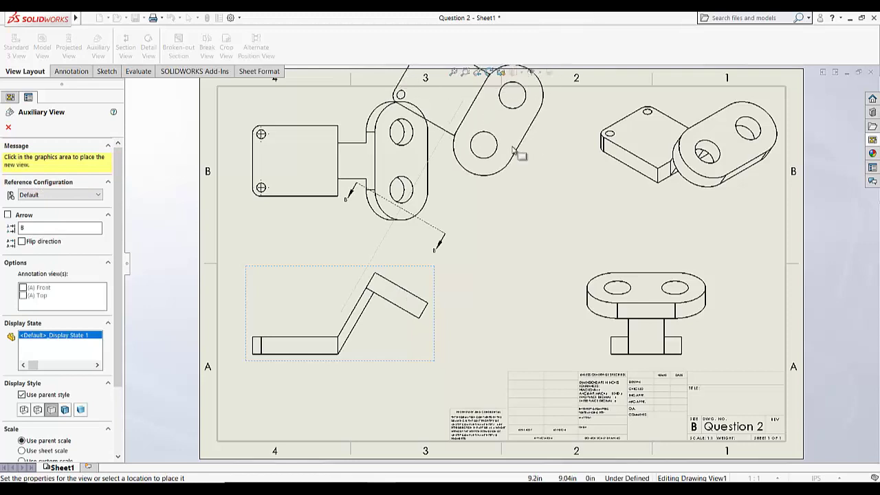
pyautogui.click(526, 182)
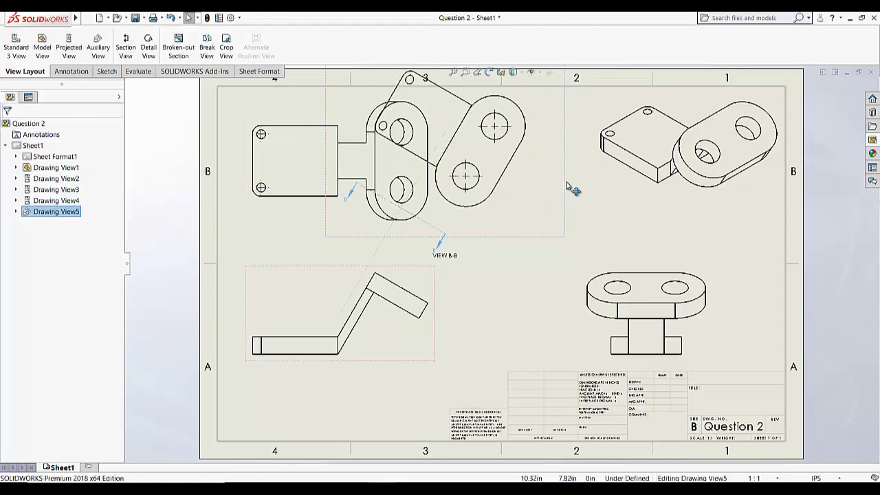
pyautogui.moveTo(568, 185)
pyautogui.mouseDown()
pyautogui.moveTo(553, 196)
pyautogui.moveTo(538, 266)
pyautogui.mouseUp()
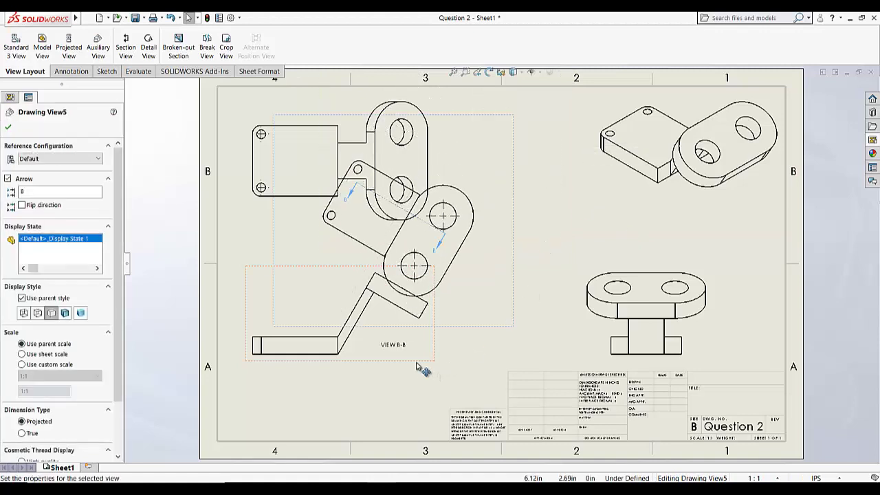
# - Nudge the bent front view down and the top view up slightly
pyautogui.moveTo(420, 367)
pyautogui.mouseDown()
pyautogui.moveTo(405, 409)
pyautogui.moveTo(440, 379)
pyautogui.moveTo(431, 371)
pyautogui.moveTo(423, 383)
pyautogui.mouseUp()
pyautogui.click(423, 383)
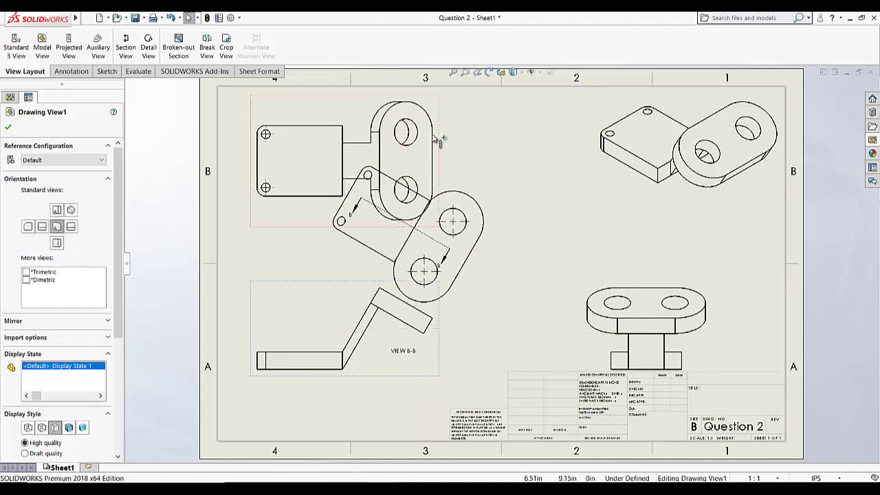
pyautogui.moveTo(446, 142); pyautogui.dragTo(443, 122)
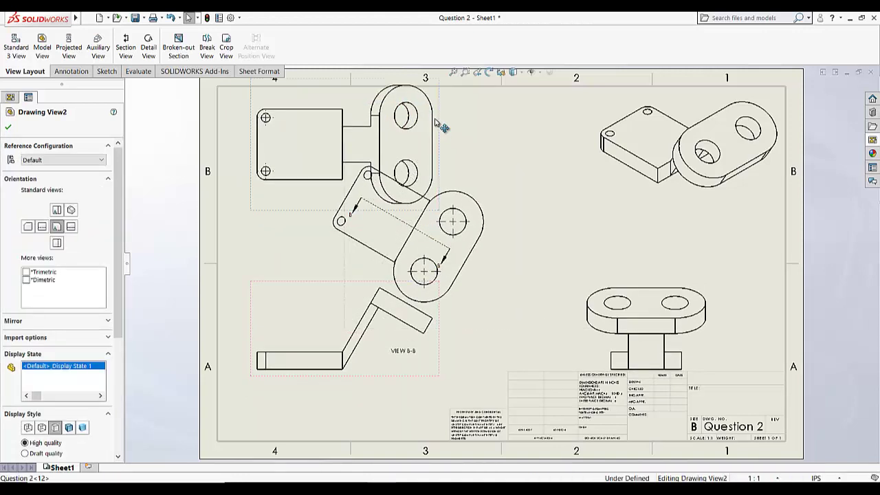
pyautogui.click(497, 247)
# - Break view B-B's alignment and move it right into the open space
pyautogui.click(521, 227)
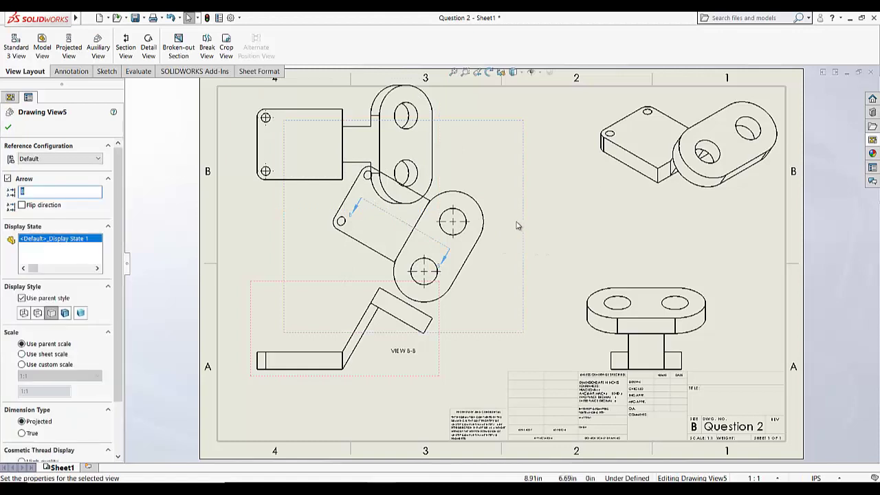
pyautogui.rightClick(519, 226)
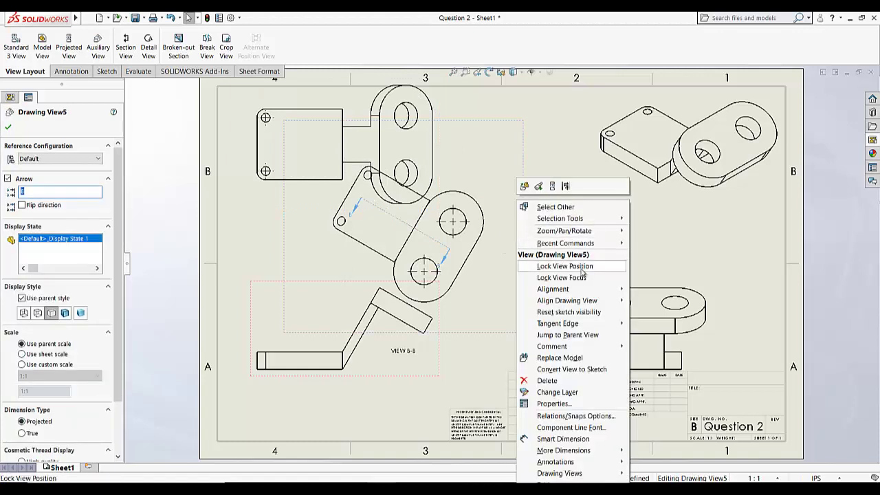
pyautogui.moveTo(554, 289)
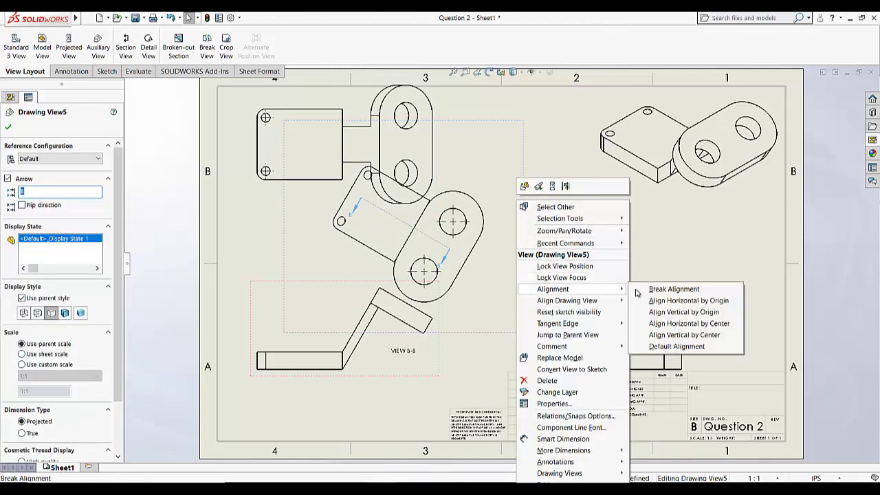
pyautogui.click(647, 289)
pyautogui.moveTo(531, 231)
pyautogui.mouseDown()
pyautogui.moveTo(638, 230)
pyautogui.moveTo(634, 212)
pyautogui.mouseUp()
pyautogui.moveTo(652, 198); pyautogui.dragTo(650, 190)
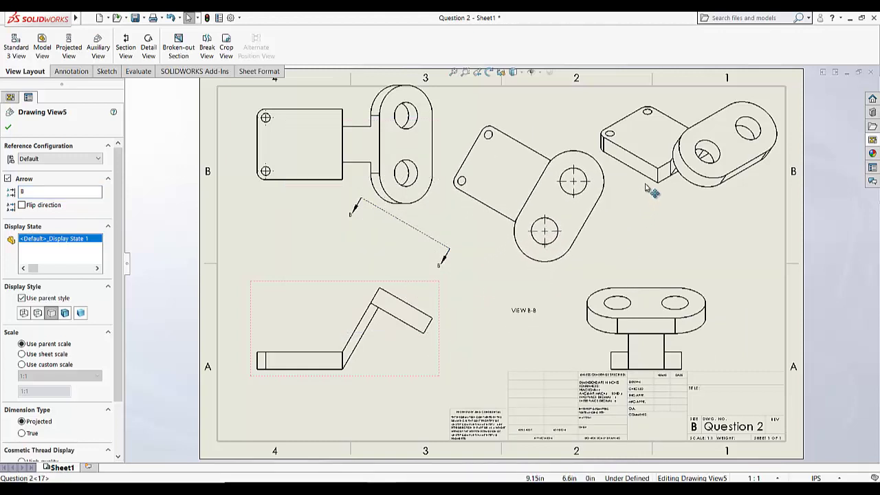
# - Reposition the B-B arrow line near the bent view and lower view B-B slightly
pyautogui.click(443, 264)
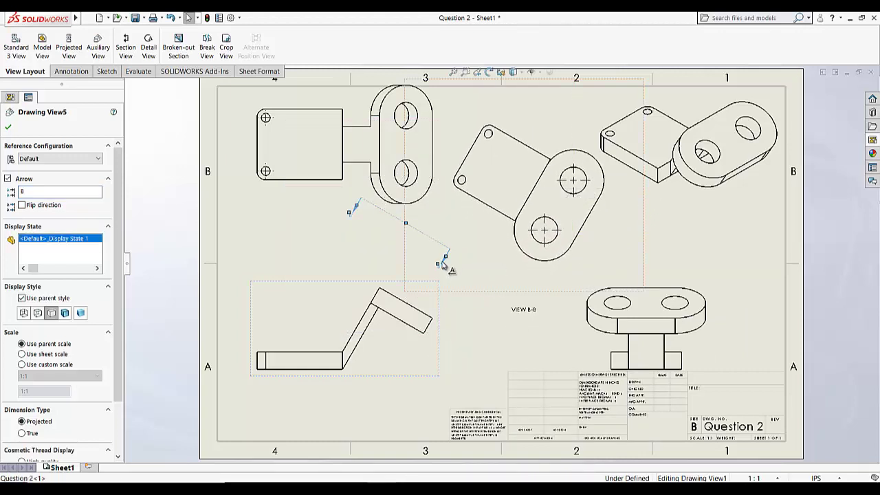
pyautogui.moveTo(406, 227); pyautogui.dragTo(399, 245)
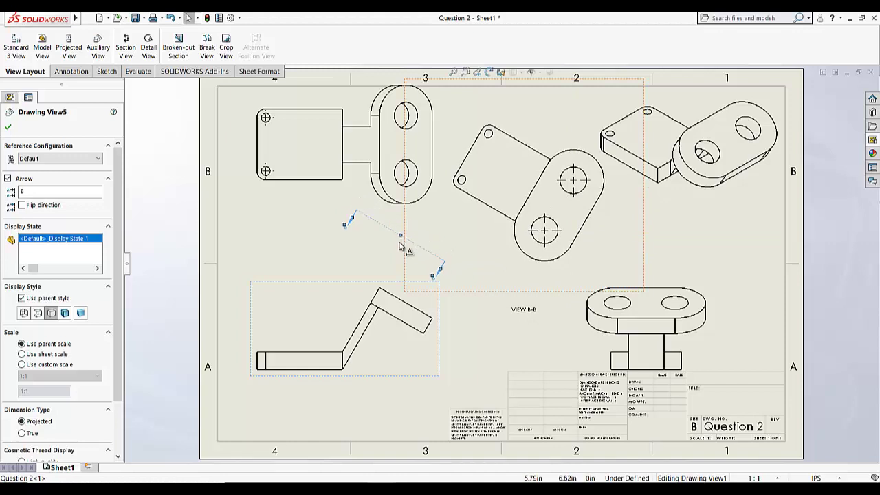
pyautogui.click(487, 307)
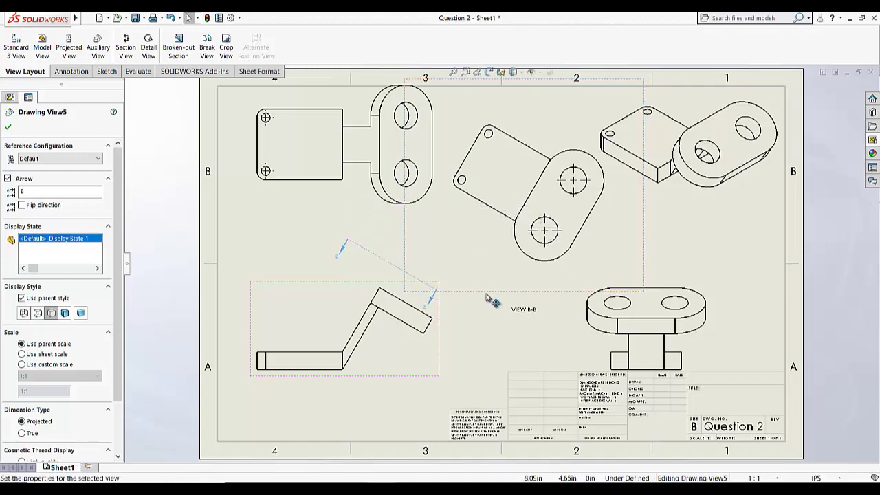
pyautogui.moveTo(487, 297); pyautogui.dragTo(481, 329)
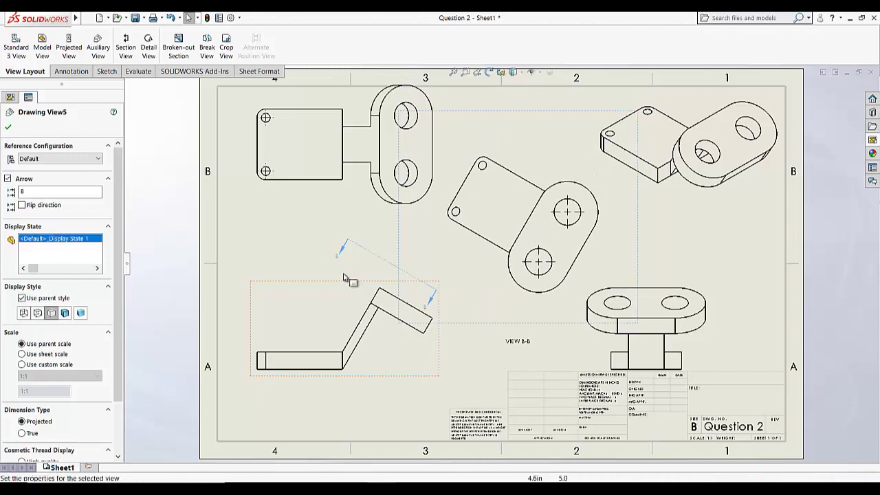
pyautogui.click(267, 261)
pyautogui.click(71, 71)
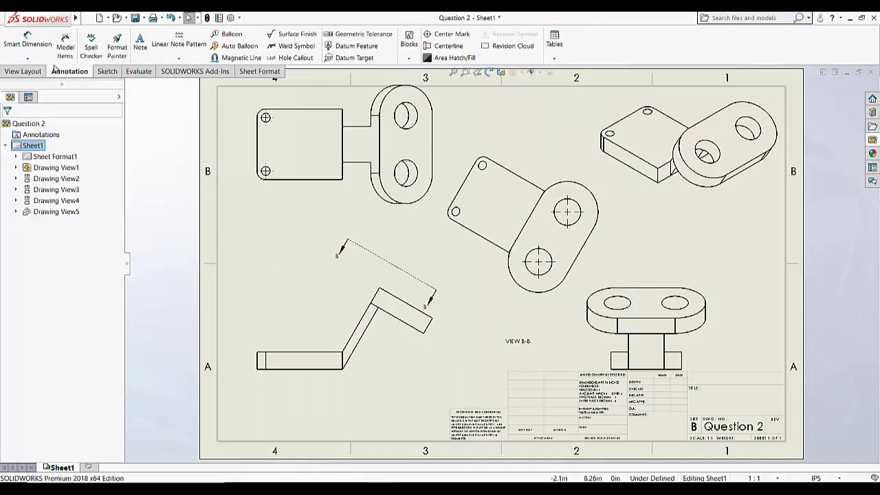
# - Dimension the left plate's 2.00 overall height in the top view
pyautogui.click(28, 40)
pyautogui.scroll(-2, 299, 121)
pyautogui.scroll(-2, 299, 120)
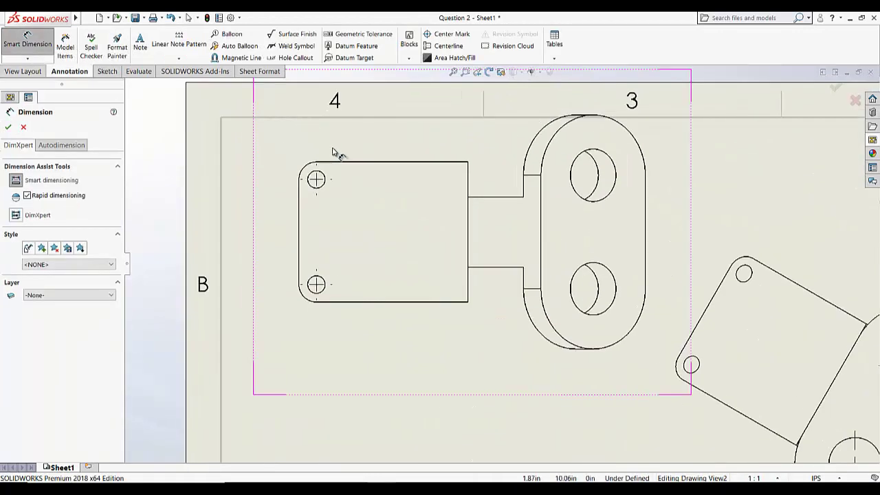
pyautogui.click(352, 163)
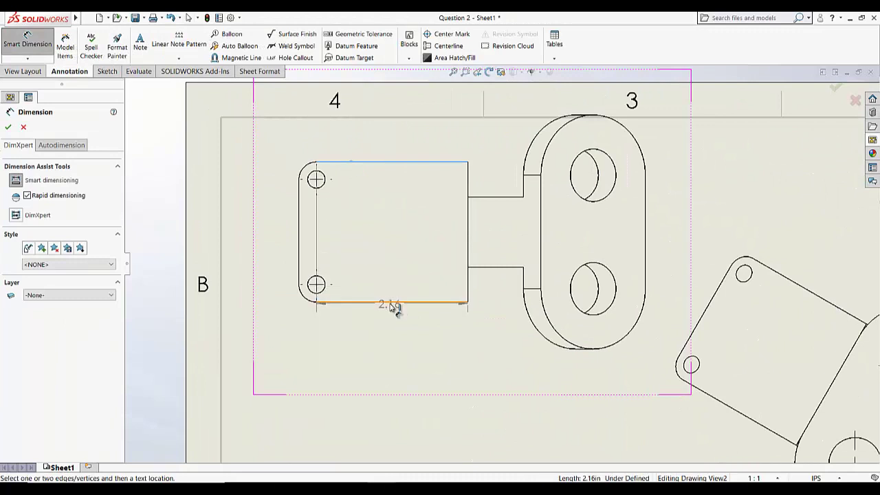
pyautogui.click(393, 302)
pyautogui.click(262, 231)
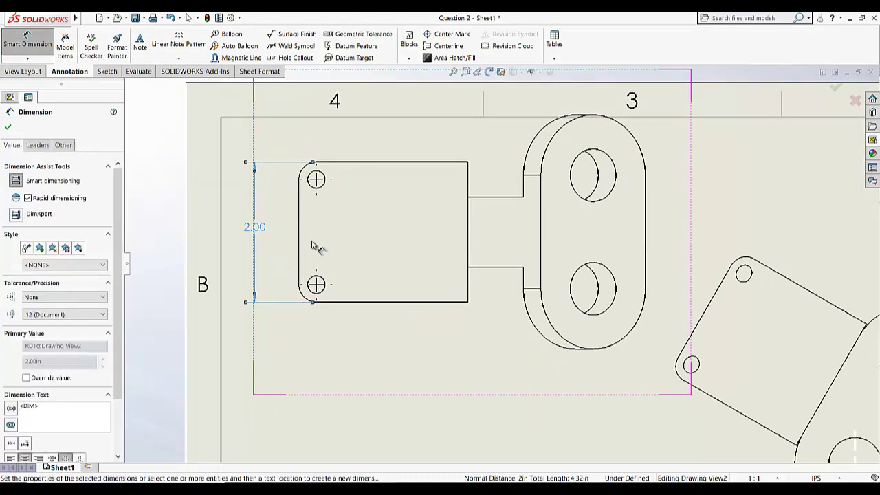
pyautogui.scroll(-2, 306, 243)
pyautogui.scroll(-1, 292, 237)
pyautogui.moveTo(279, 236); pyautogui.dragTo(255, 237)
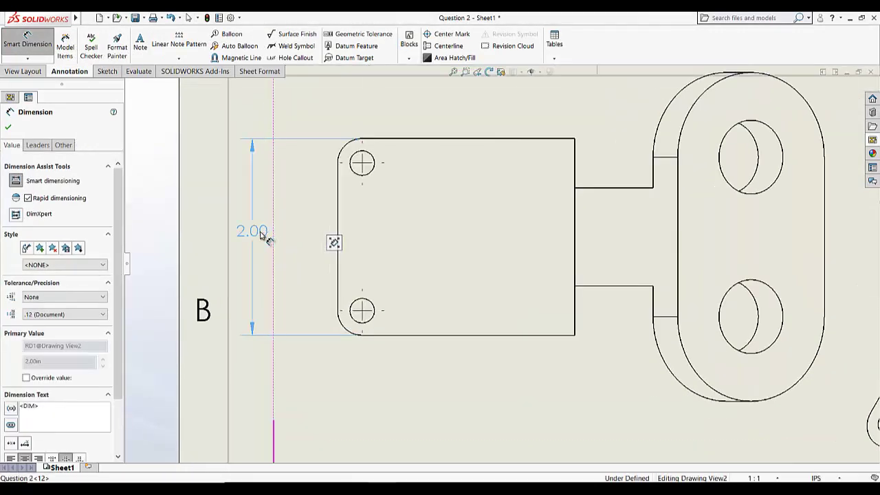
# - Add Ø.25 diameters to both holes and an R.25 corner radius
pyautogui.click(357, 178)
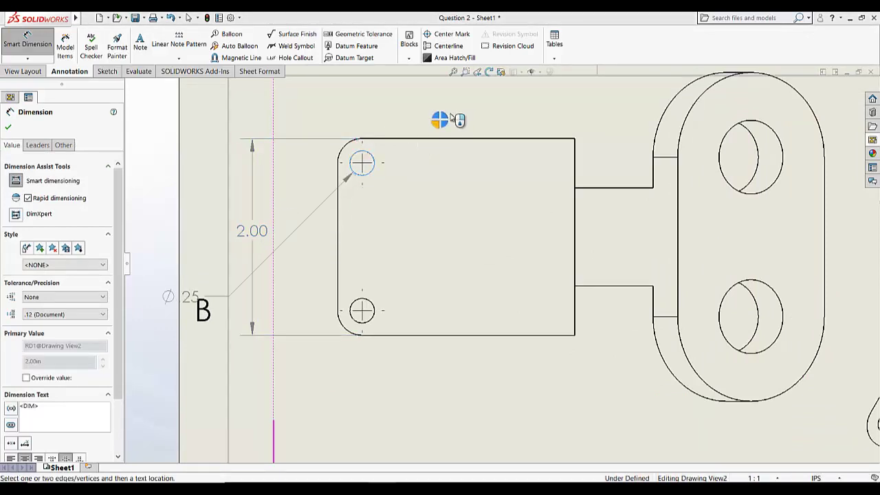
pyautogui.click(495, 109)
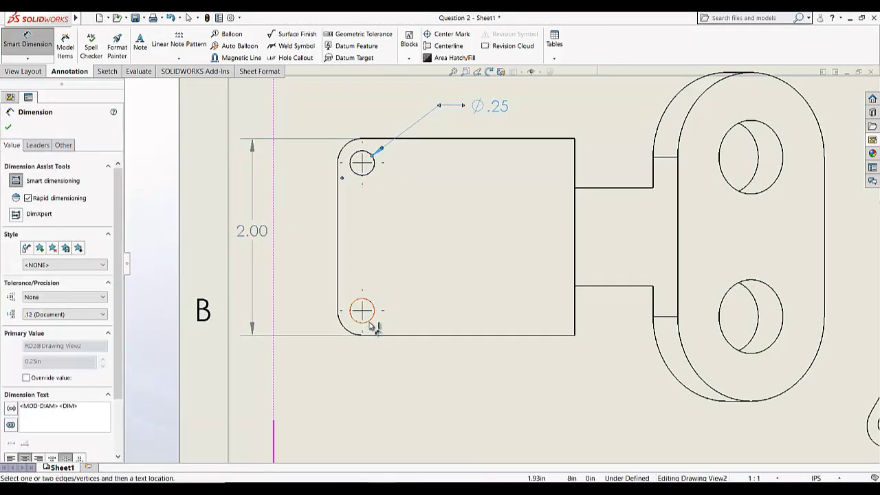
pyautogui.click(371, 321)
pyautogui.click(531, 388)
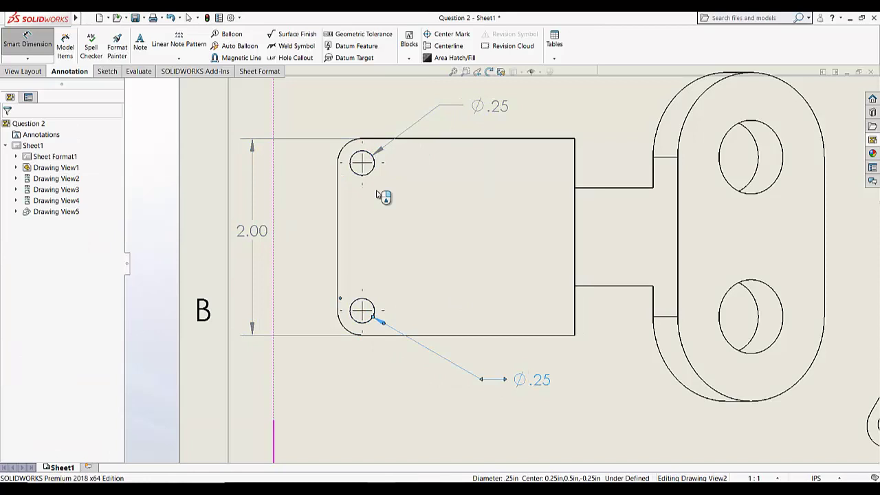
pyautogui.click(346, 149)
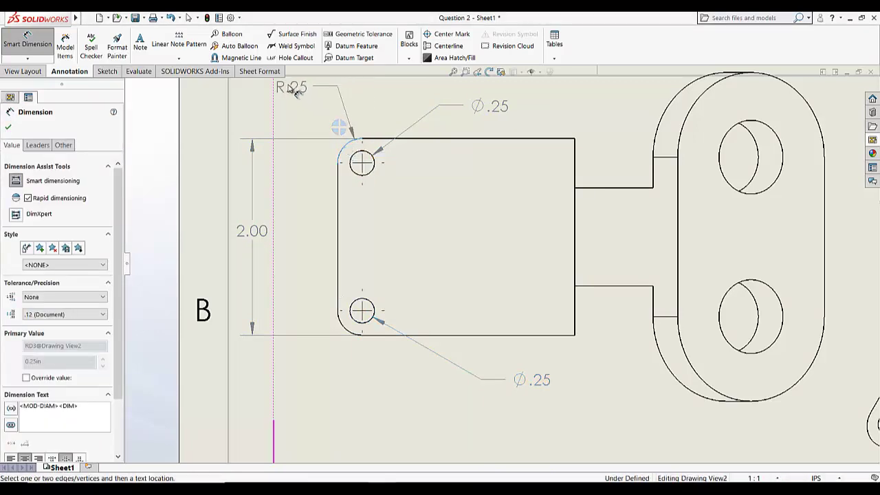
pyautogui.click(292, 100)
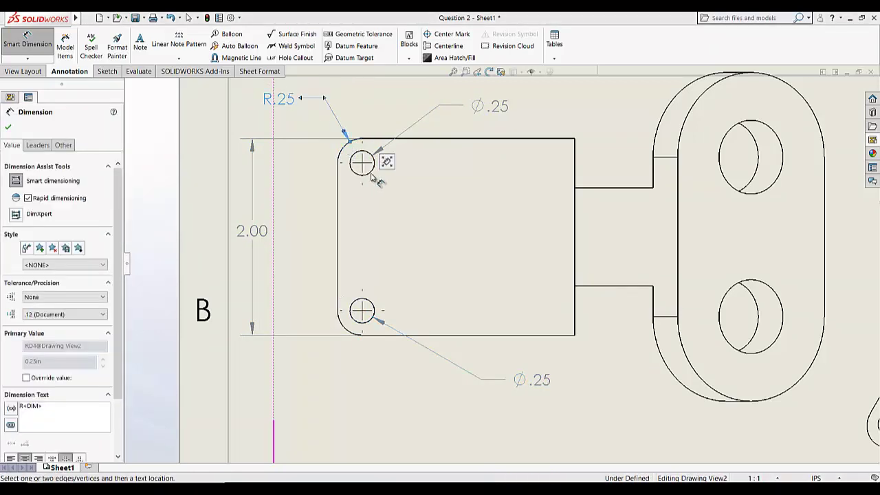
# - Dimension the .25 offsets of each hole from the top and bottom edges
pyautogui.click(371, 178)
pyautogui.click(360, 139)
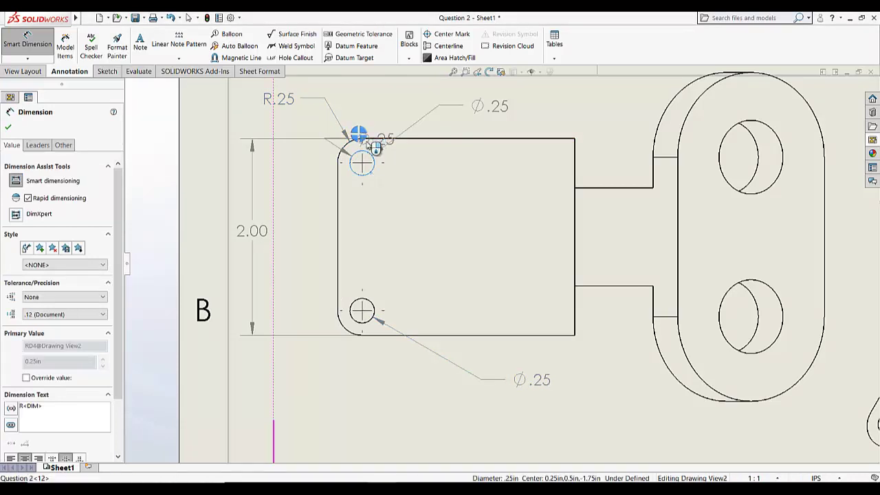
pyautogui.click(297, 152)
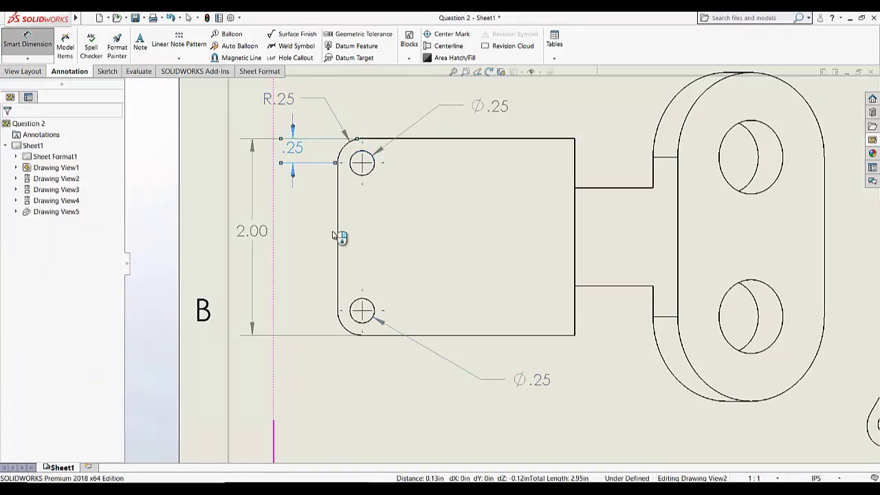
pyautogui.click(361, 316)
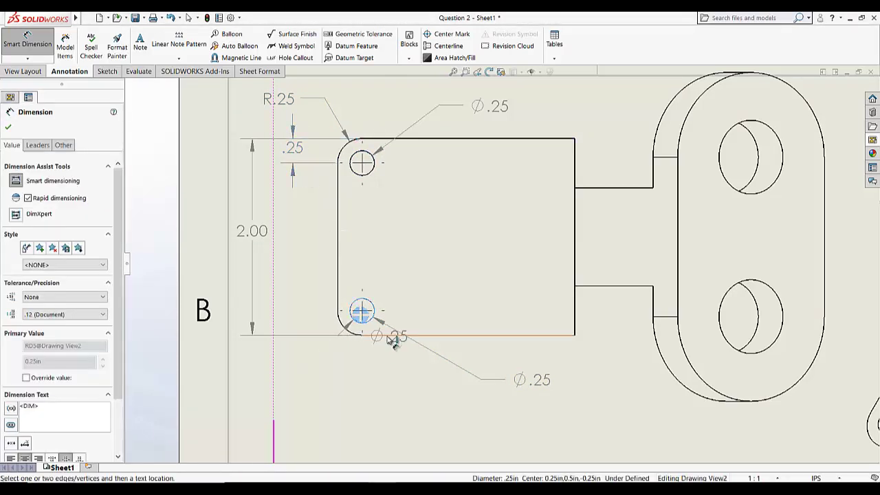
pyautogui.click(391, 337)
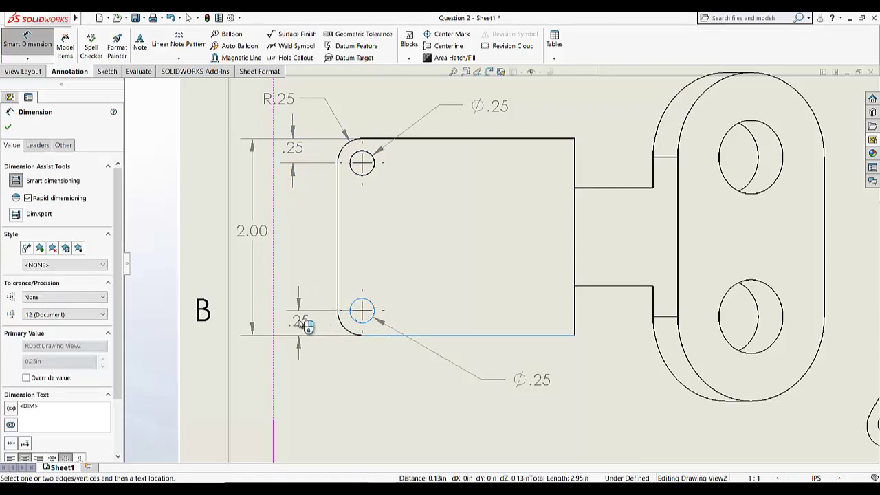
pyautogui.click(306, 326)
# - Add the 1.50 hole centre spacing beside the 2.00 dimension
pyautogui.click(363, 176)
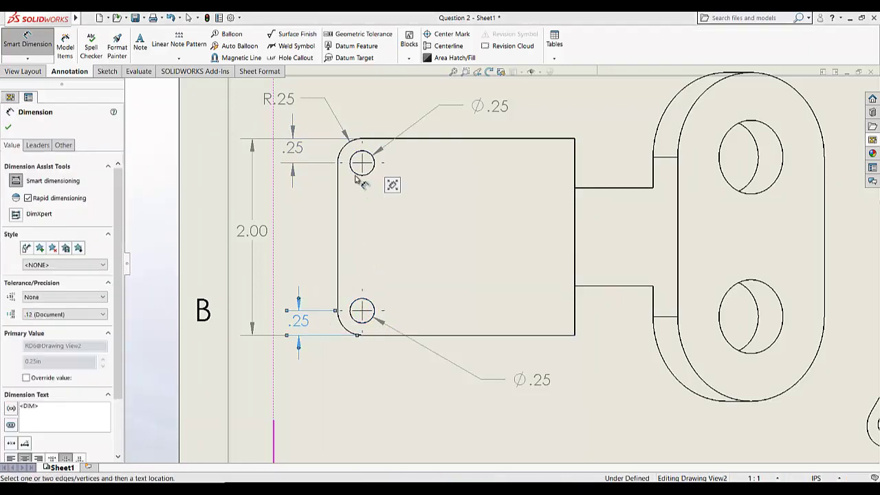
pyautogui.click(359, 307)
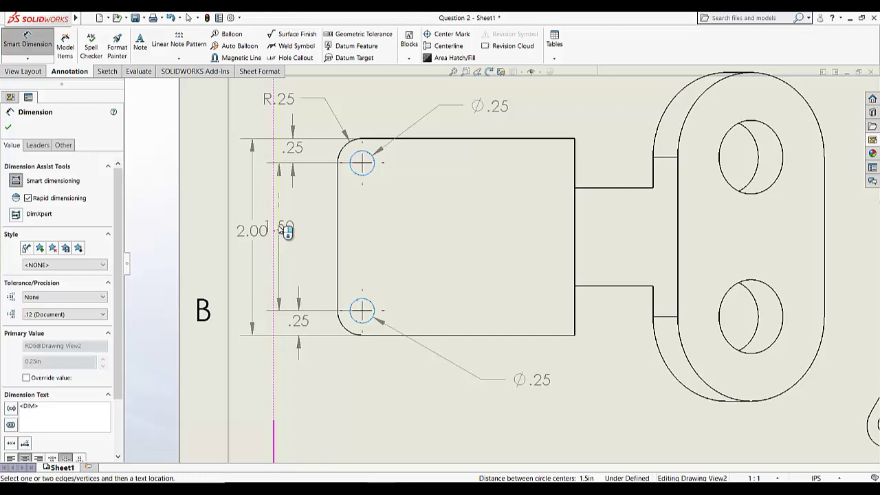
pyautogui.click(286, 227)
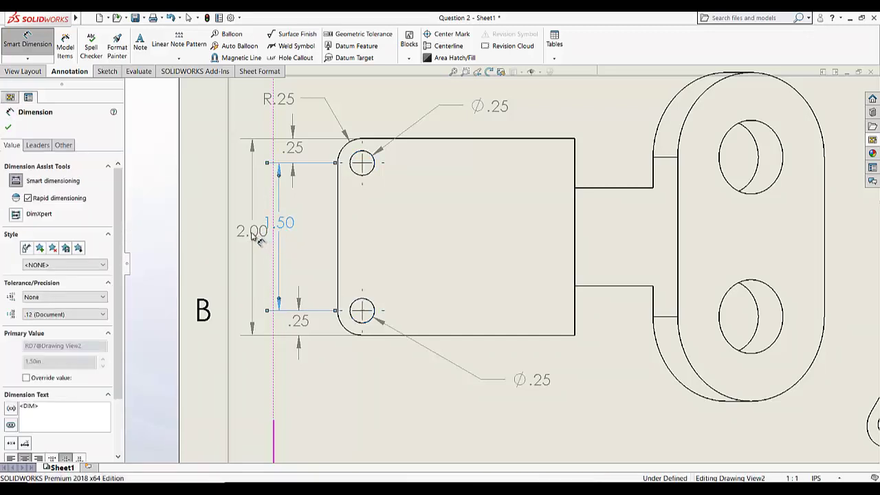
pyautogui.moveTo(246, 234); pyautogui.dragTo(254, 232)
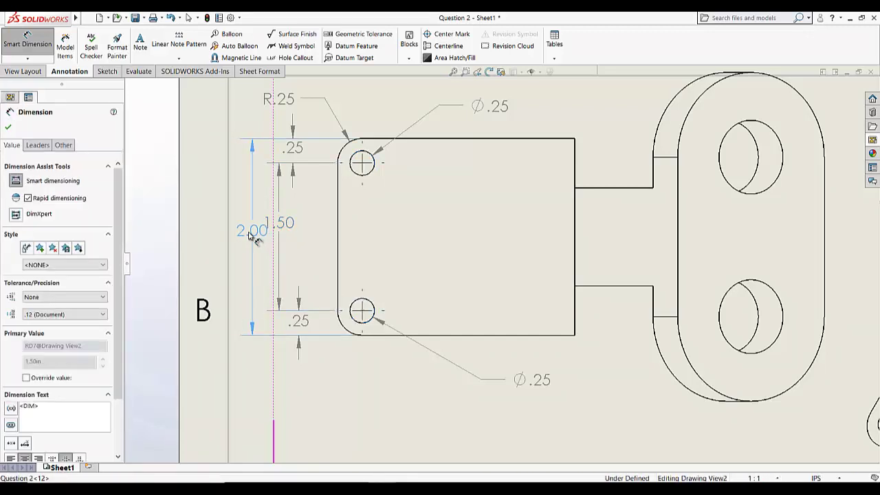
pyautogui.click(593, 375)
# - Shift the lower-left view slightly right and set it to Hidden Lines Visible
pyautogui.scroll(-5, 594, 375)
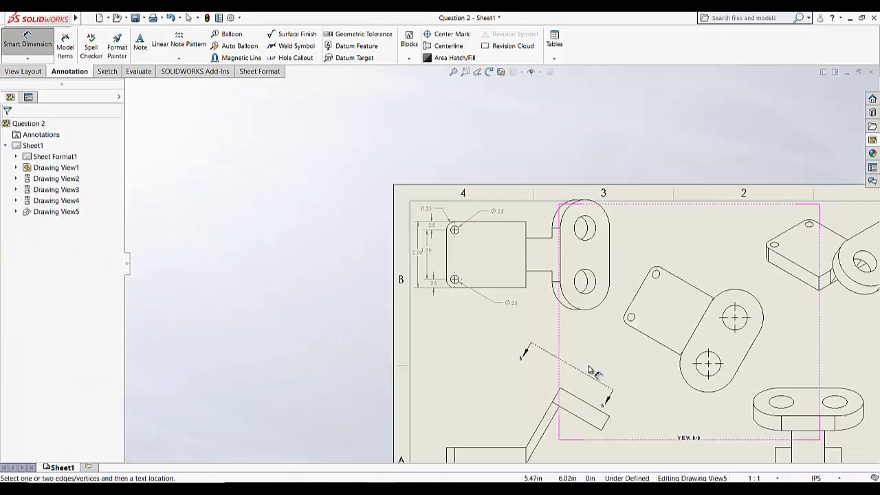
pyautogui.scroll(2, 595, 379)
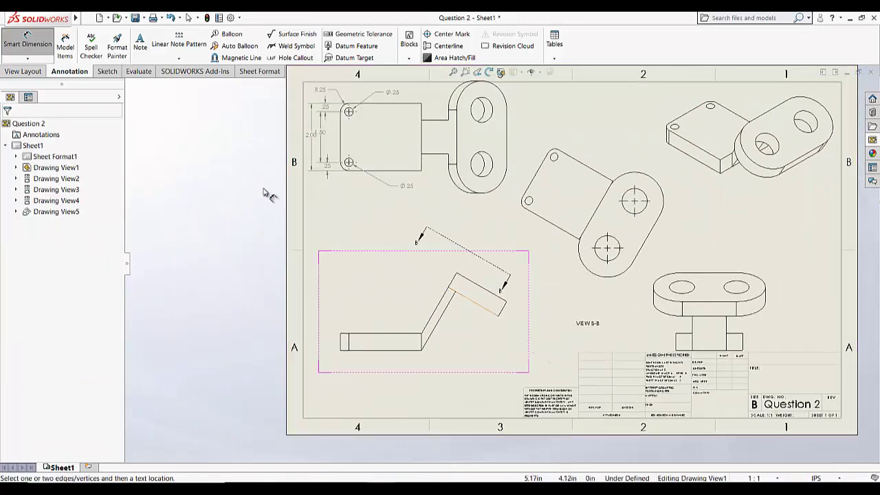
pyautogui.click(27, 40)
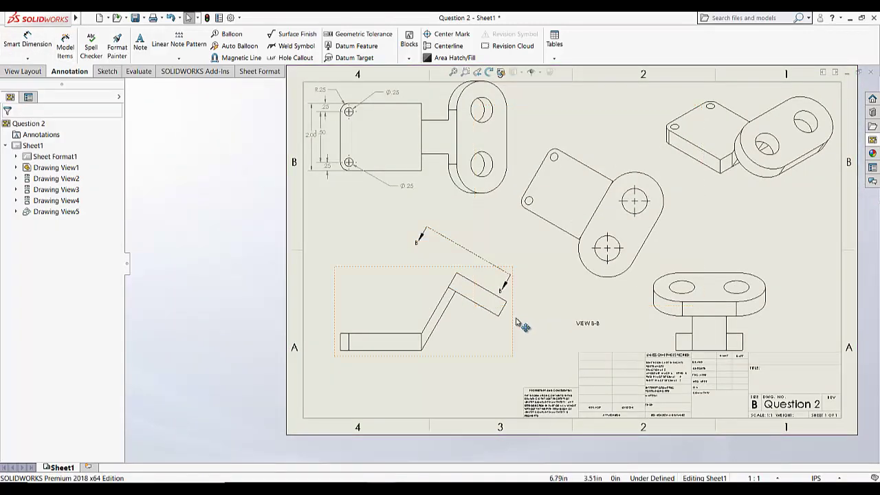
pyautogui.moveTo(523, 326); pyautogui.dragTo(537, 326)
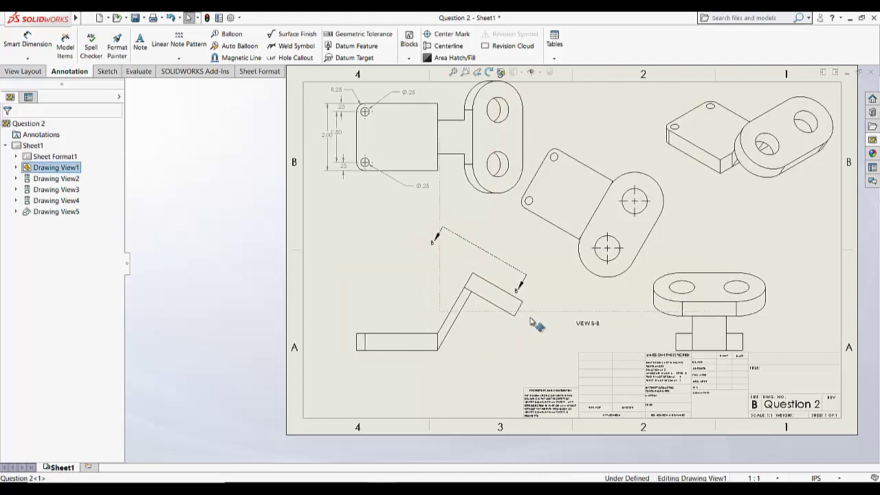
pyautogui.click(444, 346)
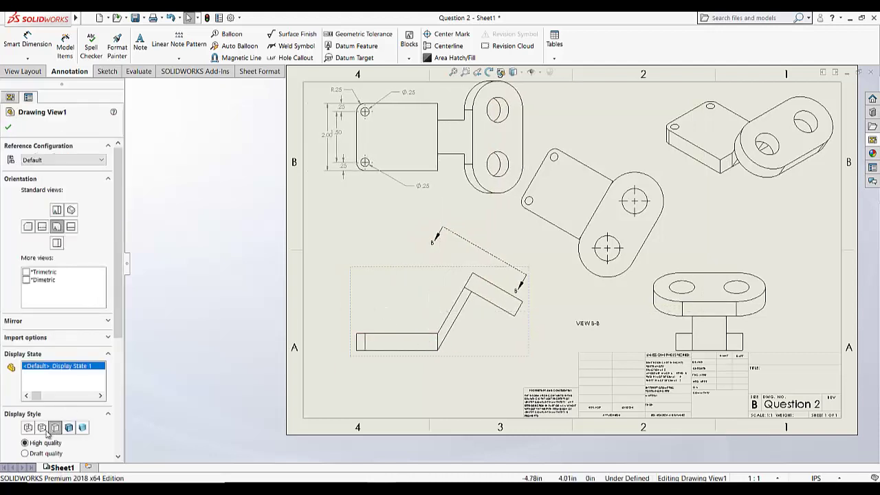
pyautogui.click(46, 429)
# - Nudge the top view and reposition the 2.00 height dimension
pyautogui.click(337, 177)
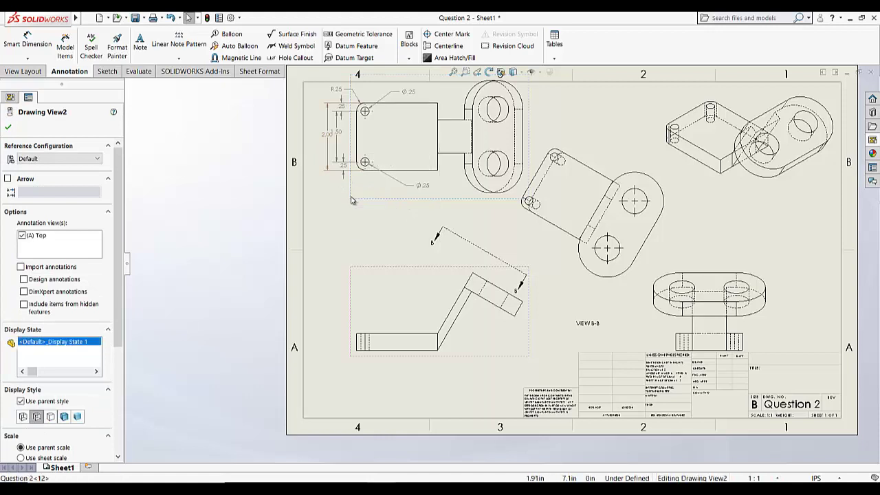
pyautogui.moveTo(351, 200); pyautogui.dragTo(343, 199)
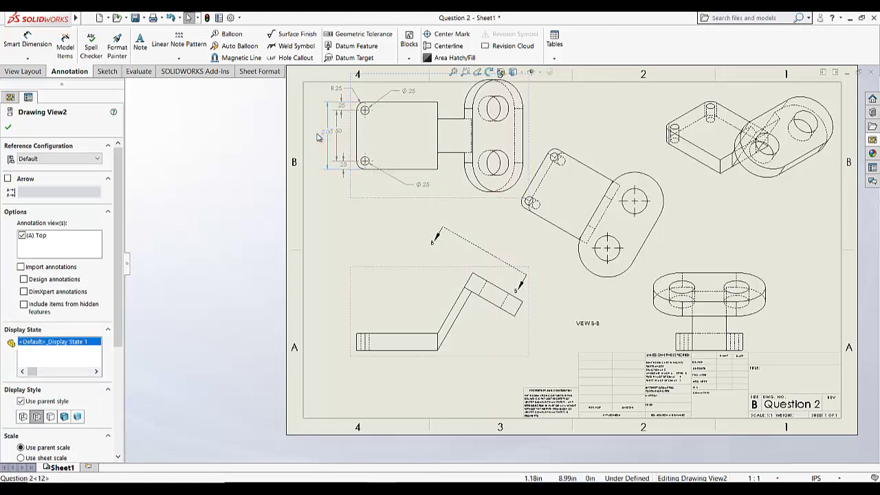
pyautogui.moveTo(313, 138)
pyautogui.mouseDown()
pyautogui.moveTo(338, 140)
pyautogui.moveTo(324, 134)
pyautogui.mouseUp()
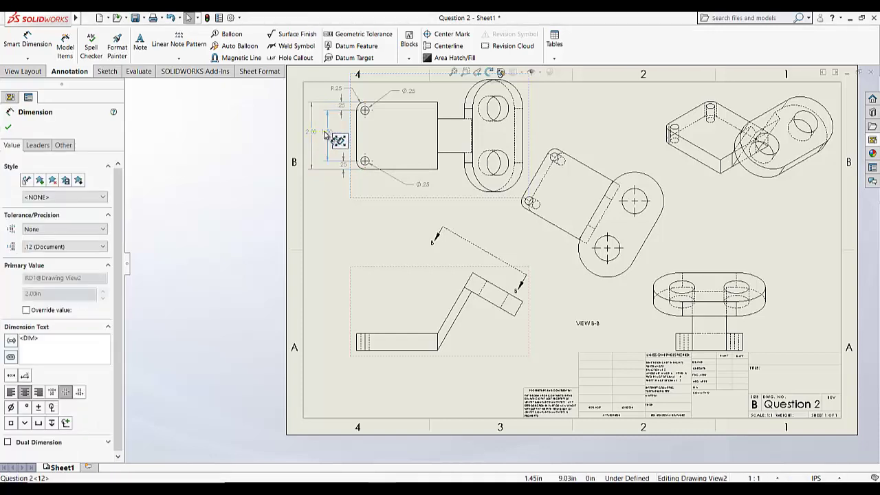
pyautogui.click(361, 245)
pyautogui.click(12, 36)
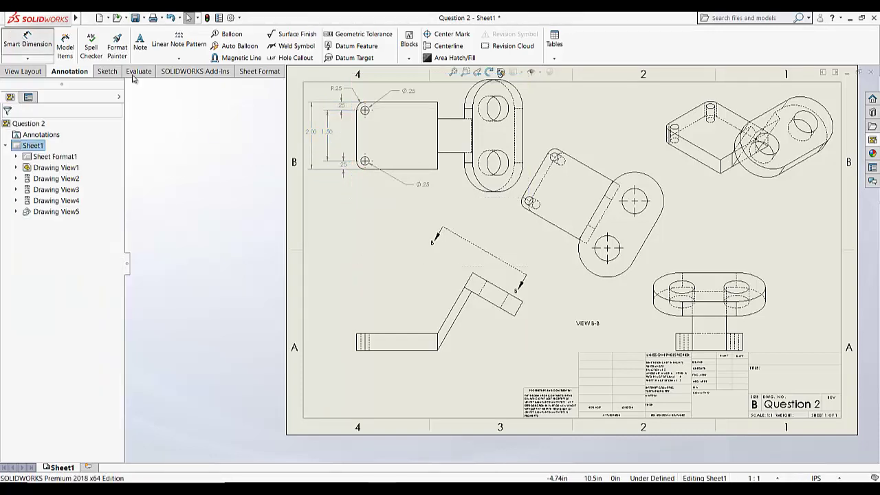
# - Dimension the 1.62 slanted edge, the Ø.75 hole and the R.86 outer arc
pyautogui.click(655, 228)
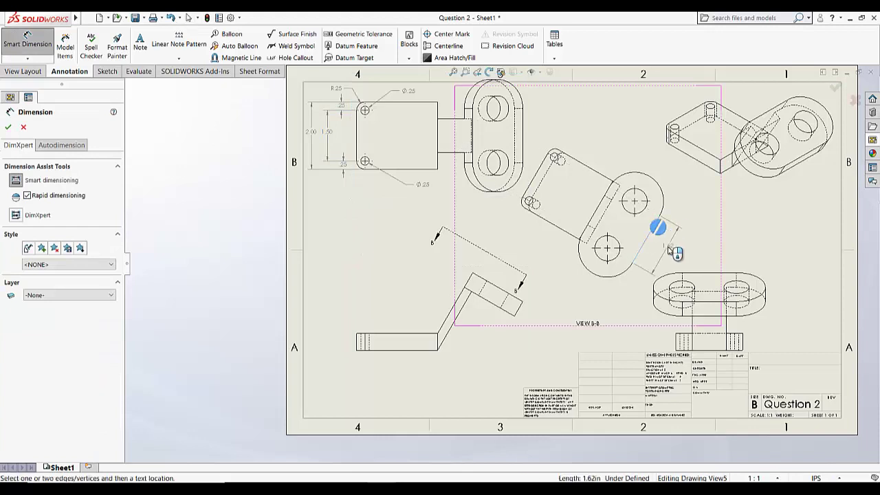
pyautogui.click(669, 252)
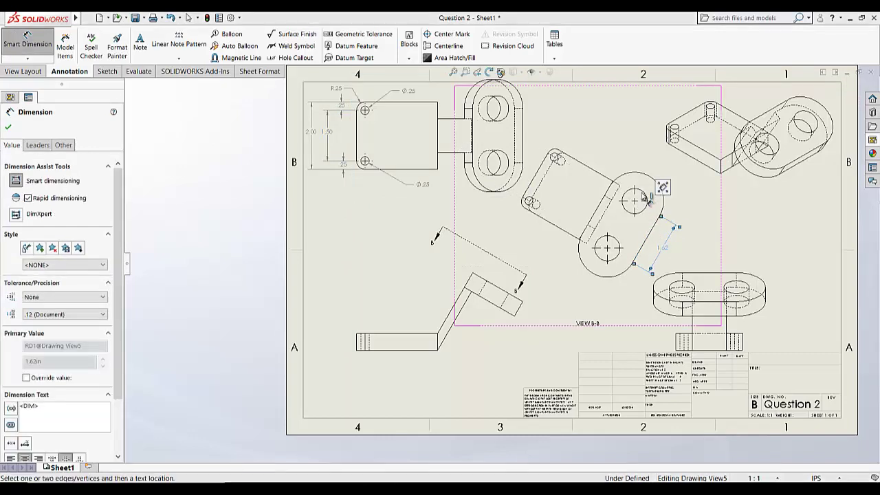
pyautogui.click(647, 198)
pyautogui.click(597, 122)
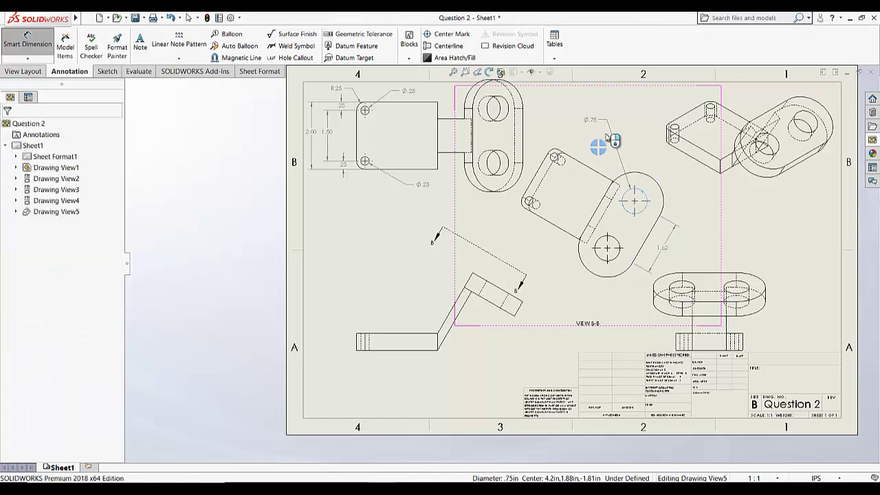
pyautogui.click(664, 195)
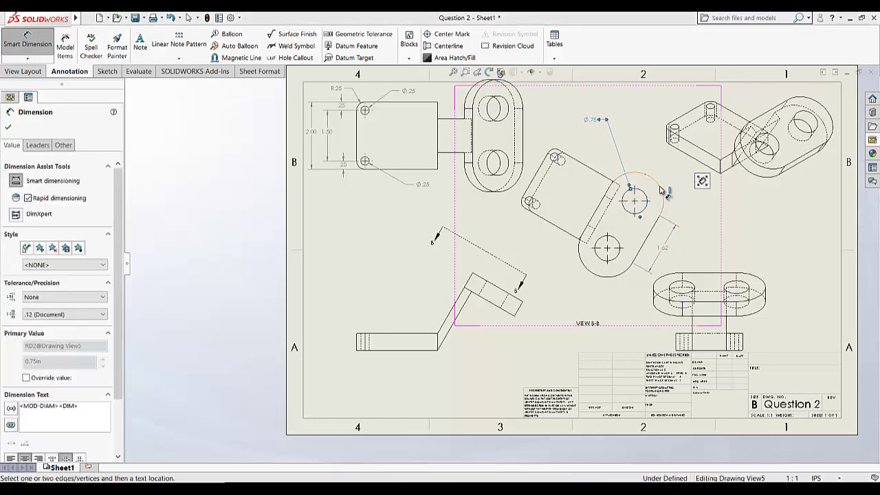
pyautogui.click(648, 140)
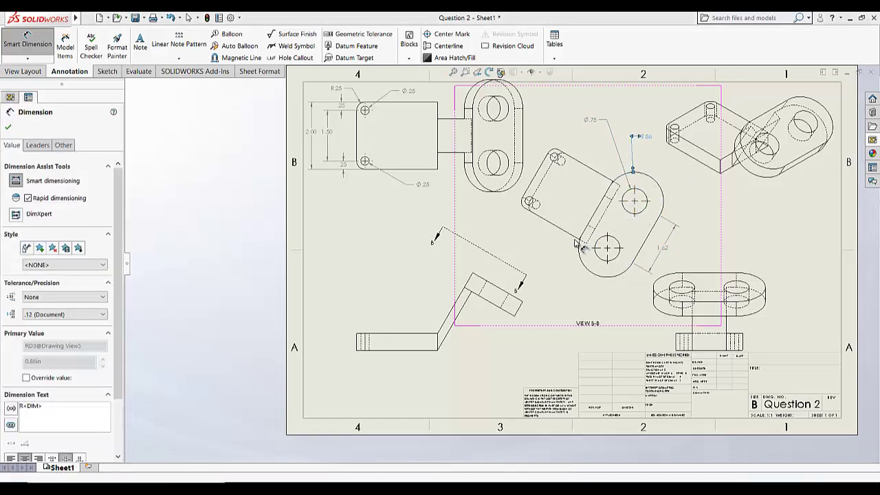
# - Add .50 thickness dimensions to both legs and the 120° angle between them
pyautogui.click(522, 312)
pyautogui.click(552, 330)
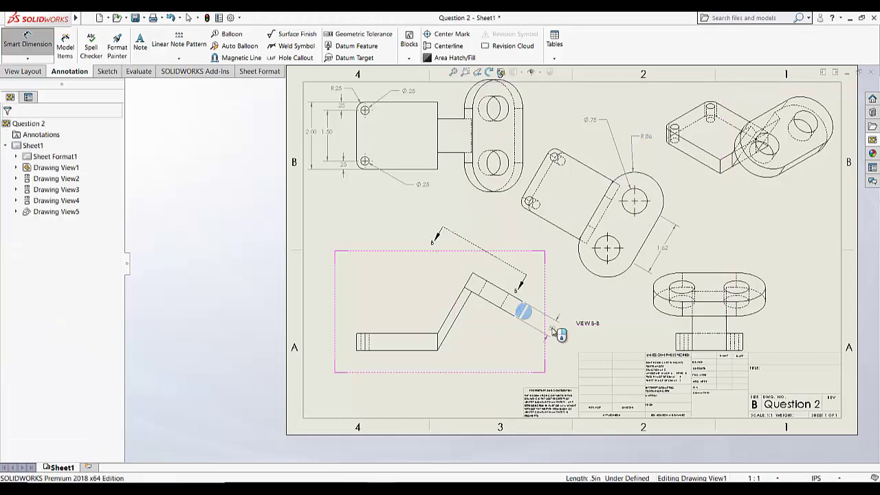
pyautogui.click(382, 349)
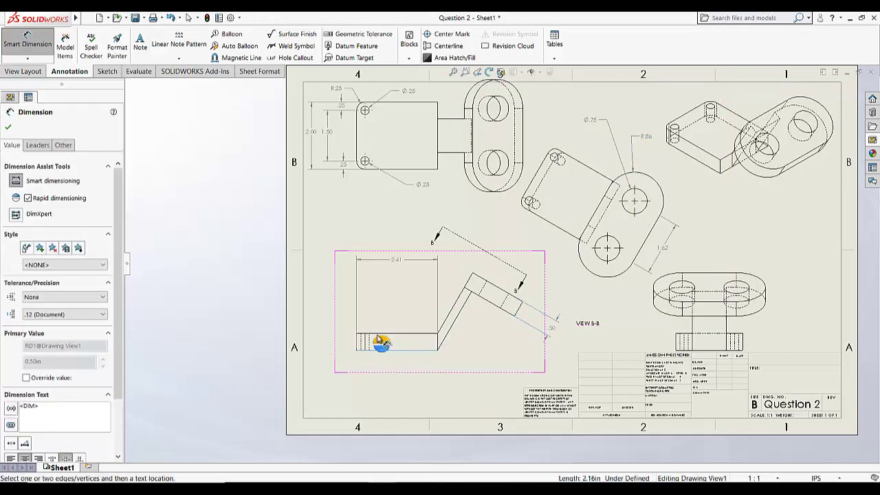
pyautogui.click(380, 334)
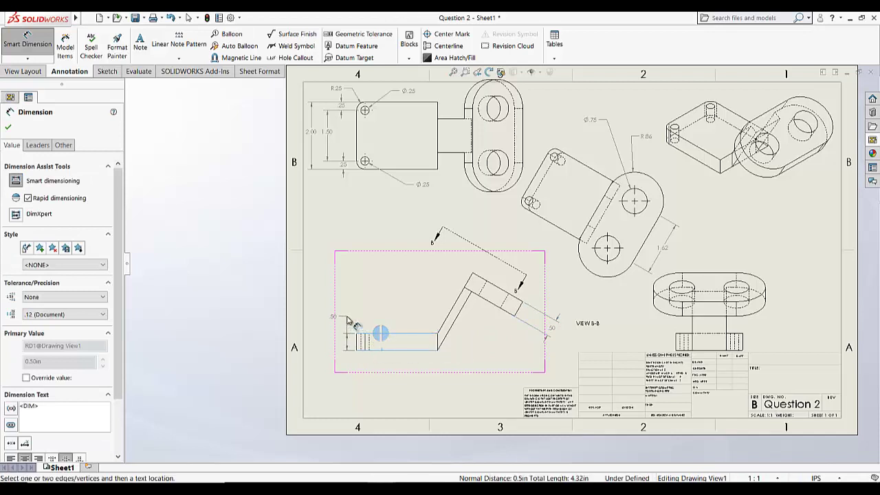
pyautogui.click(349, 323)
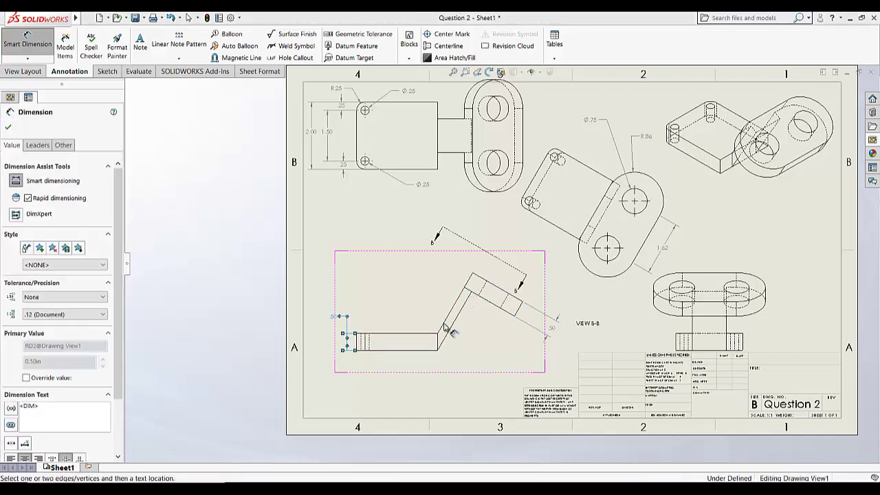
pyautogui.click(453, 318)
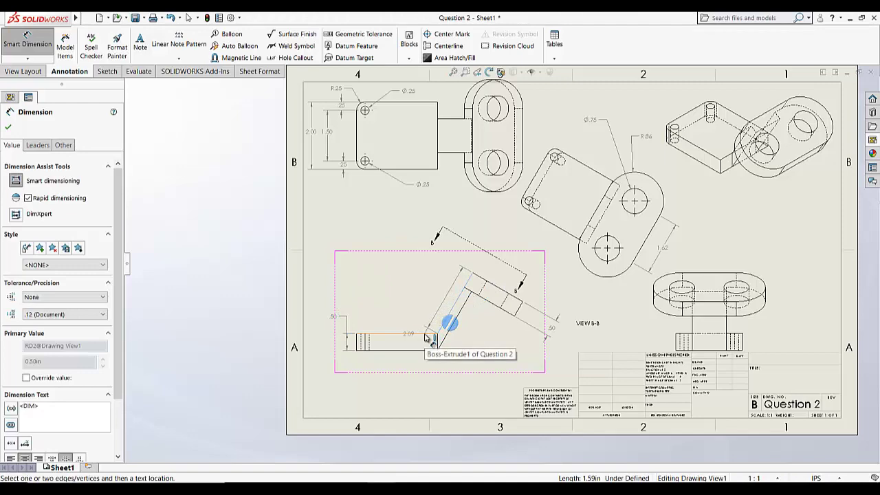
pyautogui.click(427, 335)
pyautogui.click(410, 306)
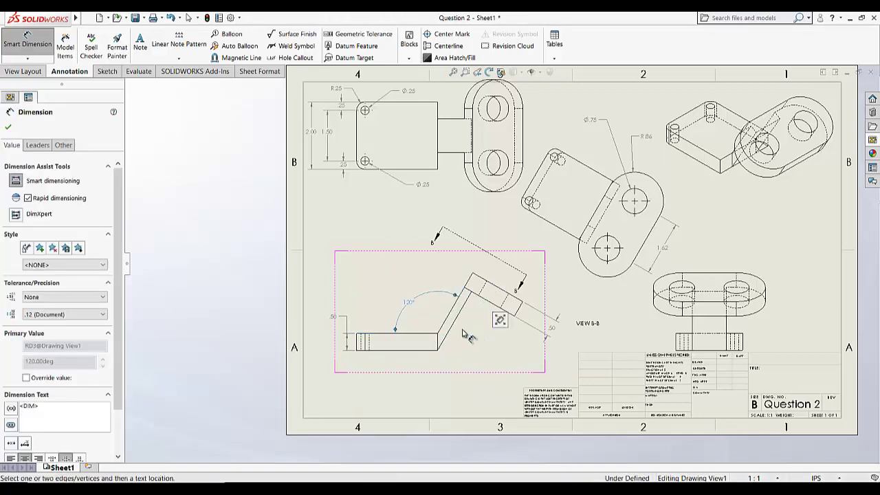
pyautogui.scroll(-3, 454, 341)
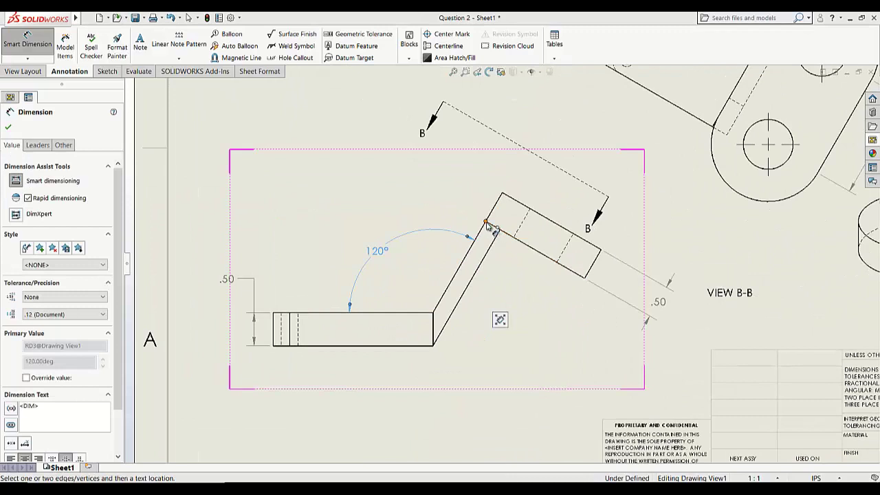
# - Dimension the slanted leg of the bent view with a 1.59 length
pyautogui.click(434, 314)
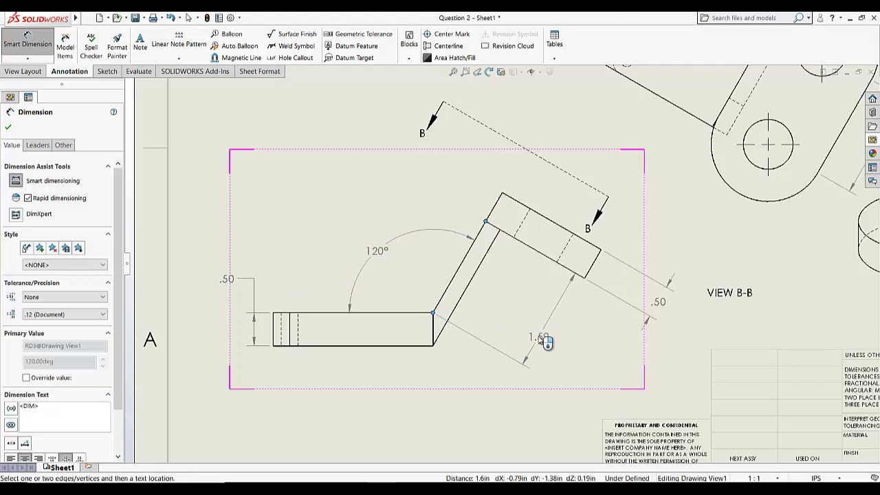
pyautogui.click(547, 332)
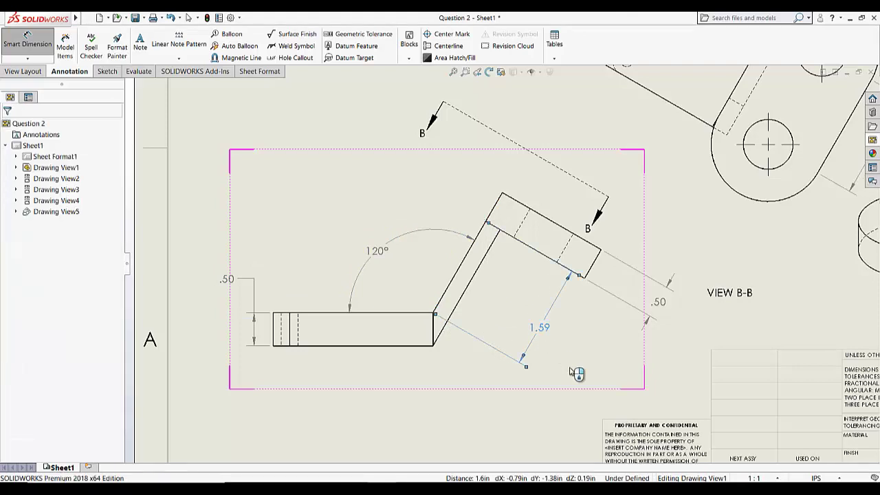
pyautogui.press('Escape')
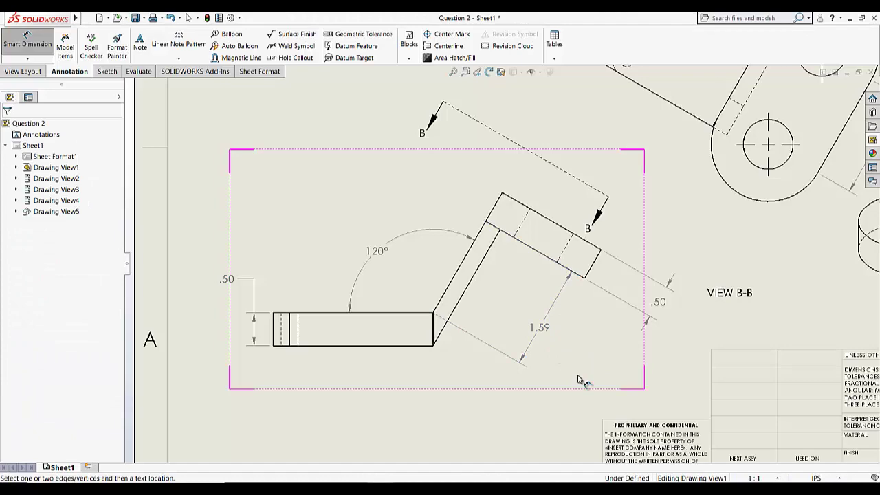
# - Add a 2.16 width dimension below the top-left view's bottom edge
pyautogui.scroll(3, 579, 377)
pyautogui.scroll(3, 582, 377)
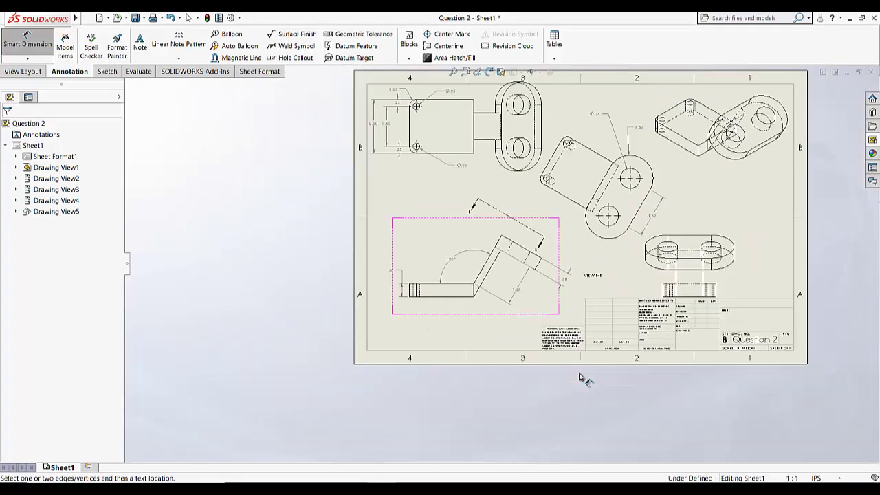
pyautogui.scroll(2, 582, 376)
pyautogui.scroll(-3, 512, 182)
pyautogui.scroll(-2, 489, 194)
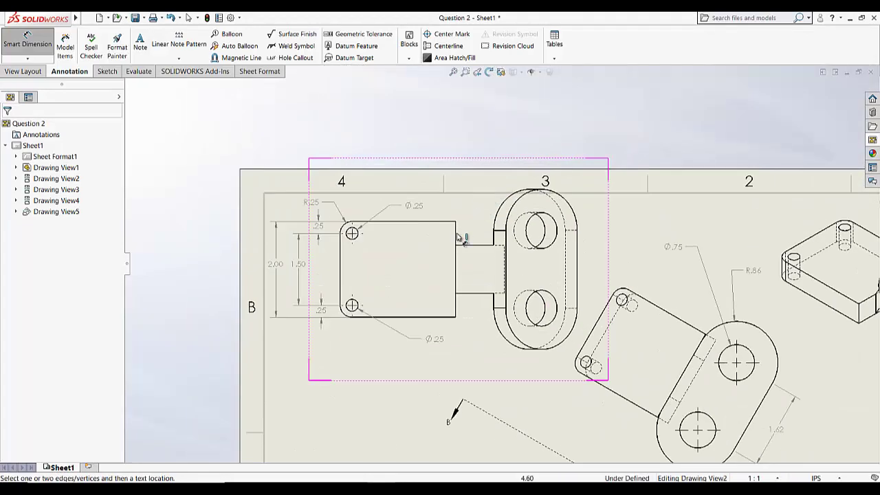
pyautogui.click(412, 319)
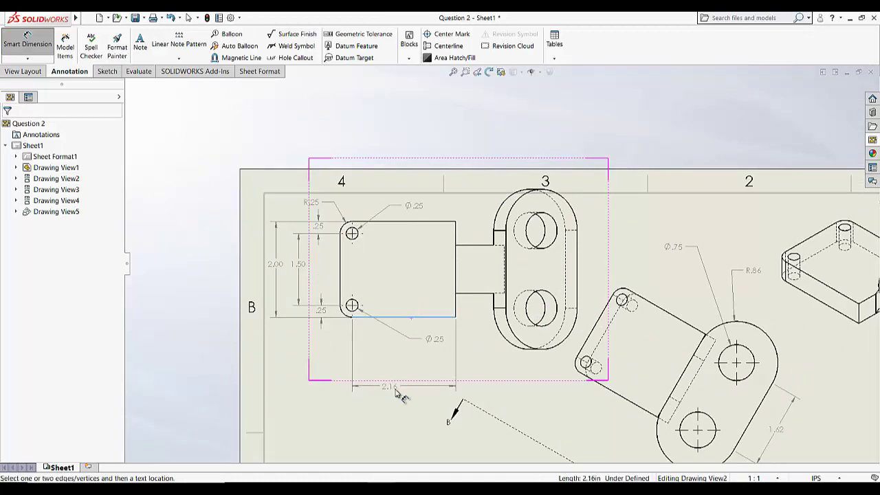
pyautogui.click(412, 383)
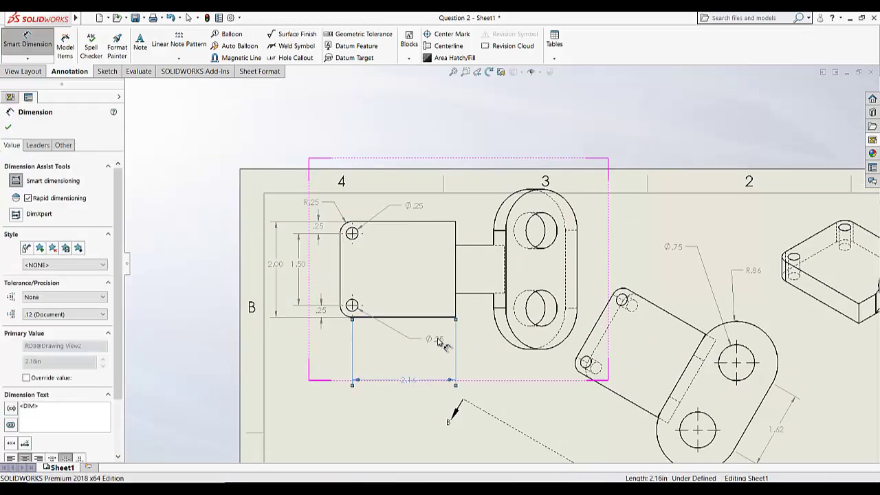
# - Move the ∅.25 hole note nearer the hole and fit the whole sheet in view
pyautogui.moveTo(440, 339); pyautogui.dragTo(404, 347)
pyautogui.click(411, 346)
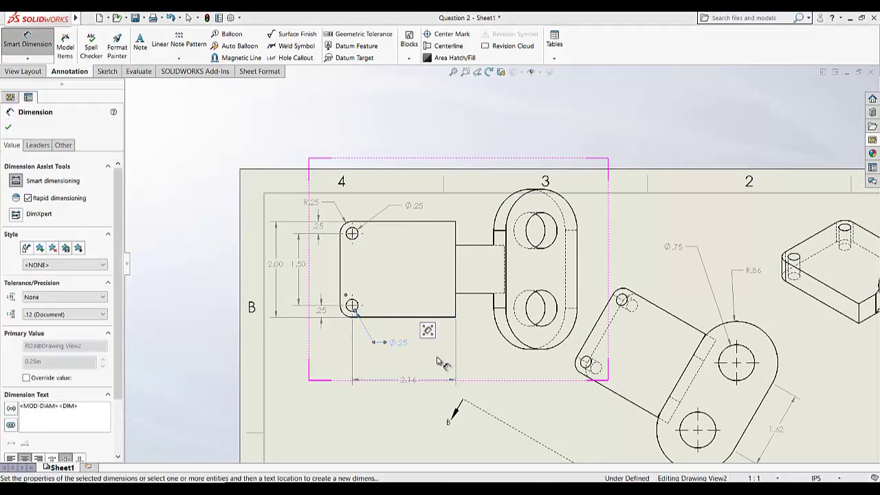
pyautogui.click(479, 360)
pyautogui.scroll(4, 501, 263)
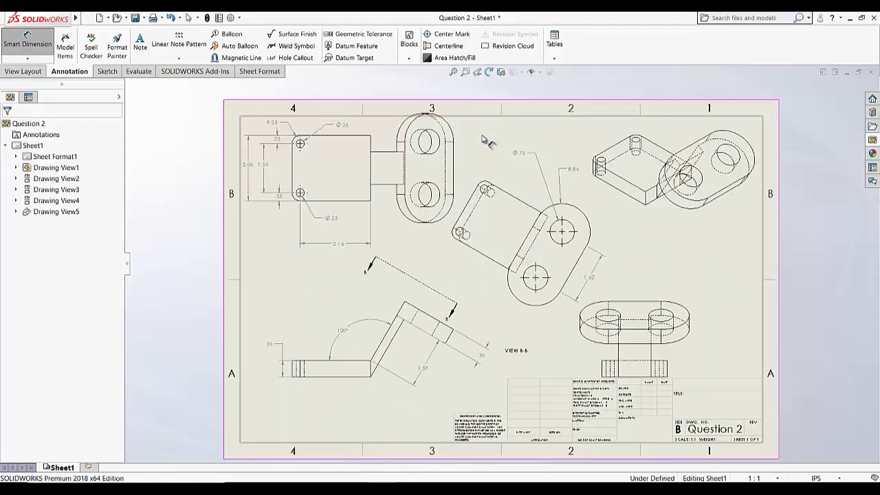
pyautogui.click(453, 72)
# - Set the isometric view's display style to Shaded With Edges
pyautogui.press('Escape')
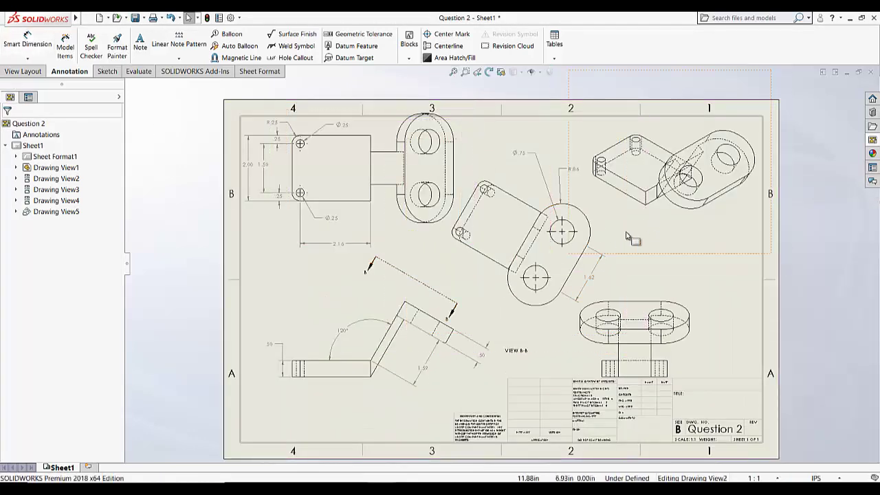
pyautogui.click(643, 256)
pyautogui.click(77, 301)
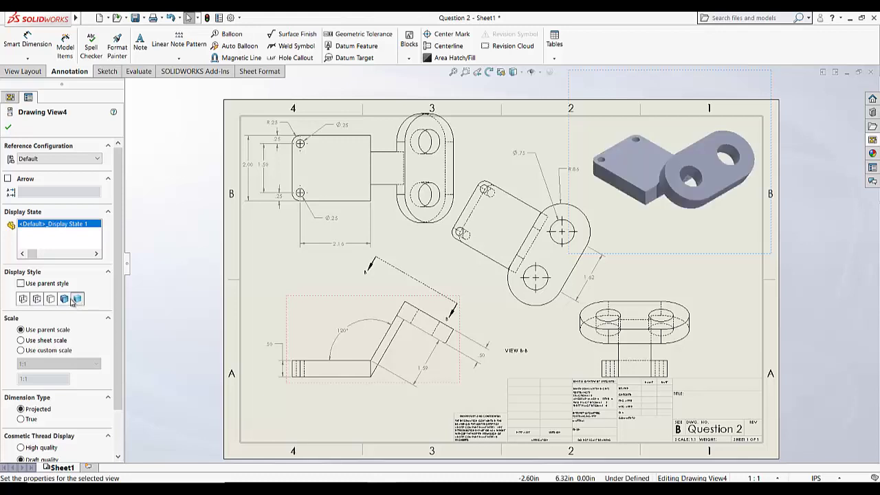
pyautogui.click(66, 298)
pyautogui.click(7, 130)
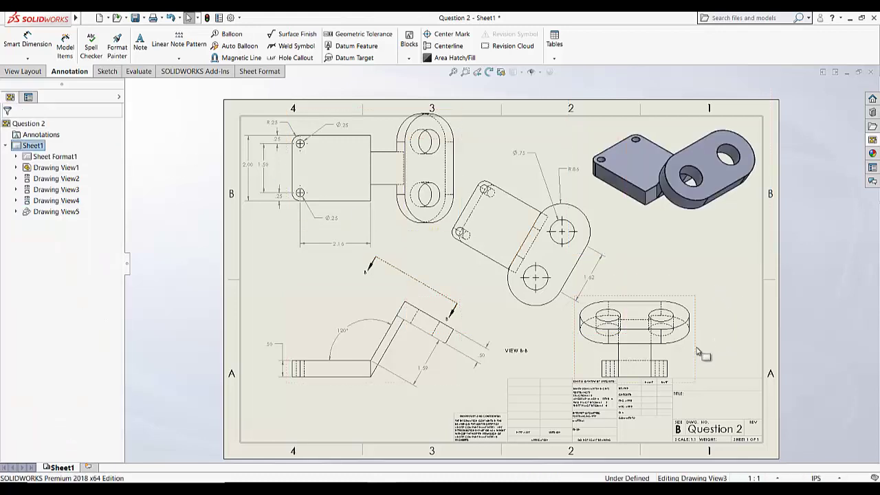
# - Reposition the lower-right, top-left and rotated views, then save as Question 2.SLDDRW
pyautogui.click(647, 297)
pyautogui.moveTo(648, 297); pyautogui.dragTo(665, 287)
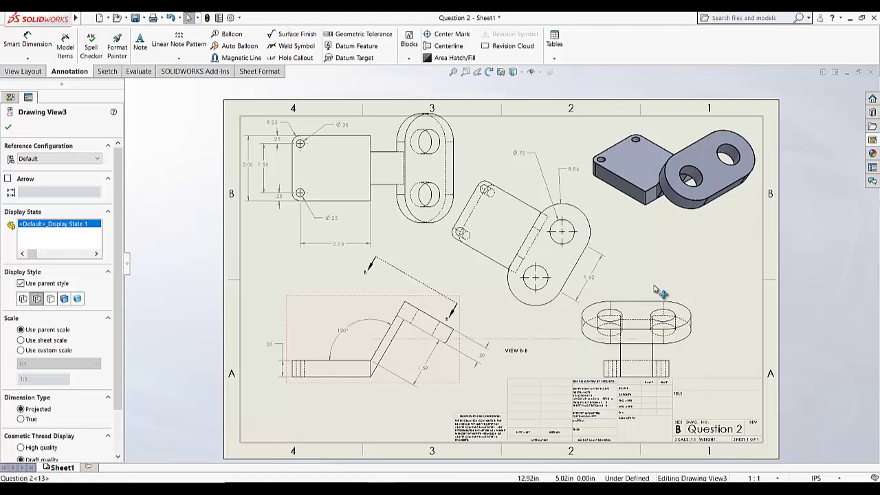
pyautogui.click(640, 244)
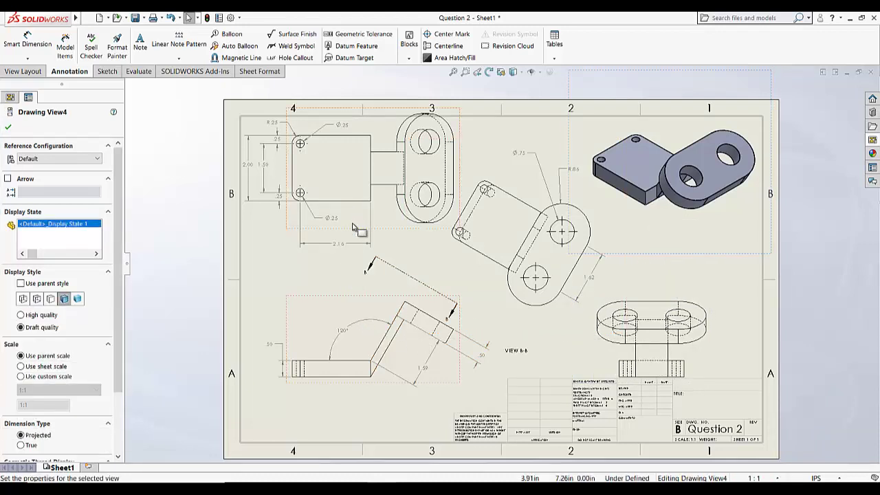
pyautogui.moveTo(351, 231); pyautogui.dragTo(350, 244)
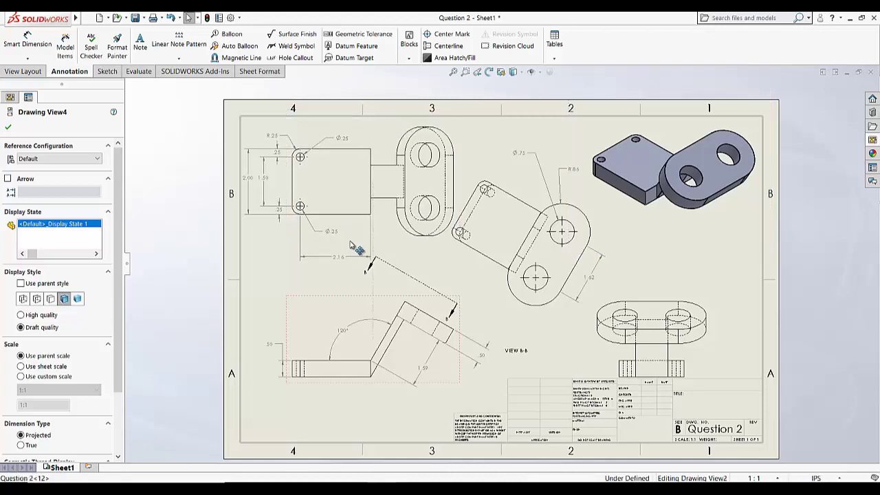
pyautogui.click(483, 280)
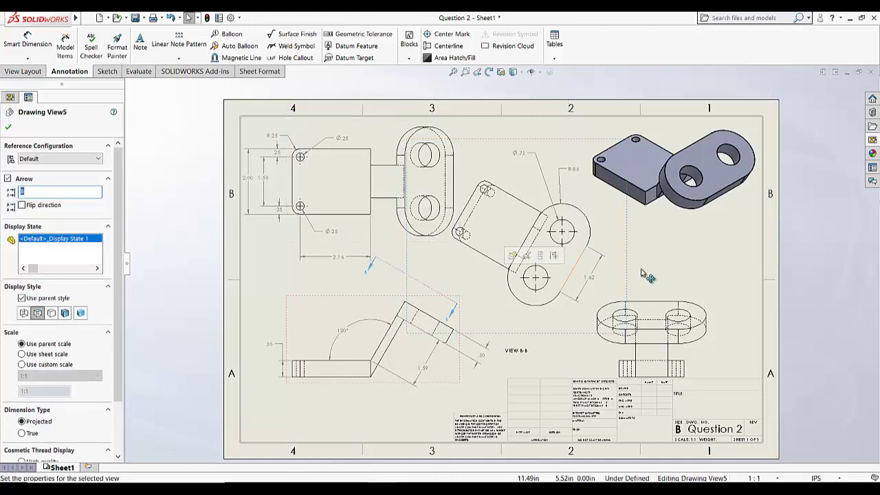
pyautogui.moveTo(643, 273); pyautogui.dragTo(712, 265)
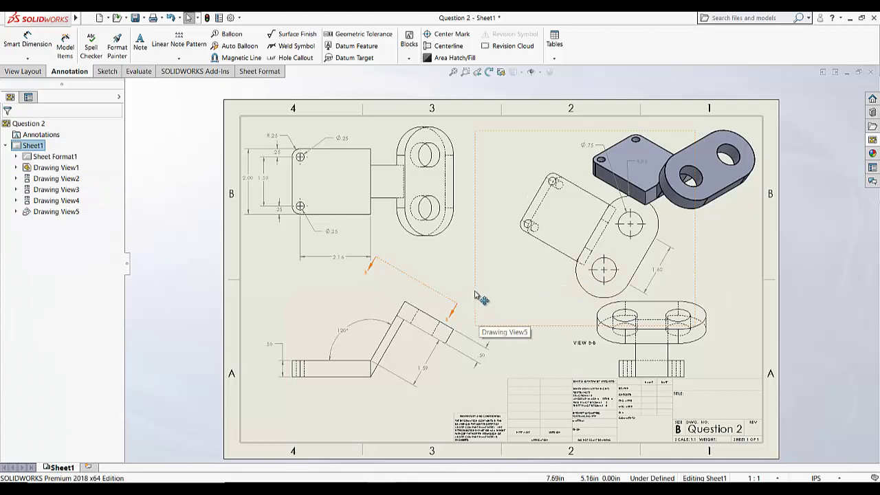
pyautogui.moveTo(482, 299); pyautogui.dragTo(421, 292)
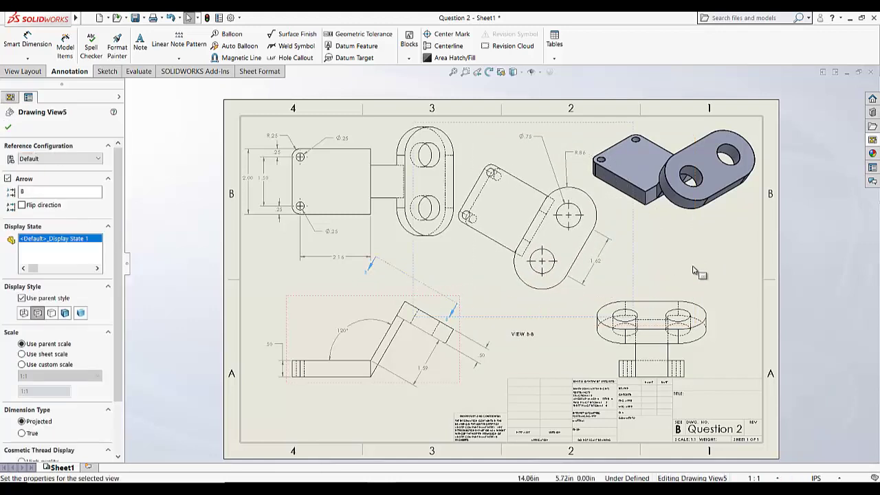
pyautogui.click(715, 287)
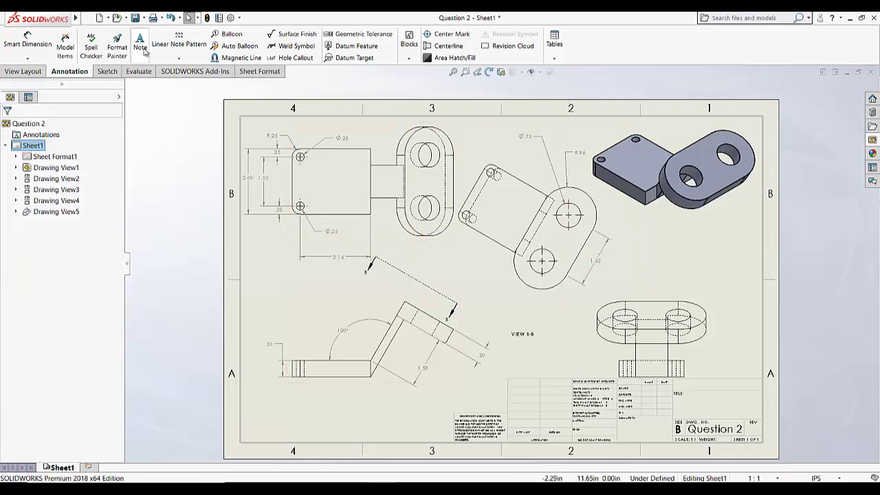
pyautogui.click(136, 18)
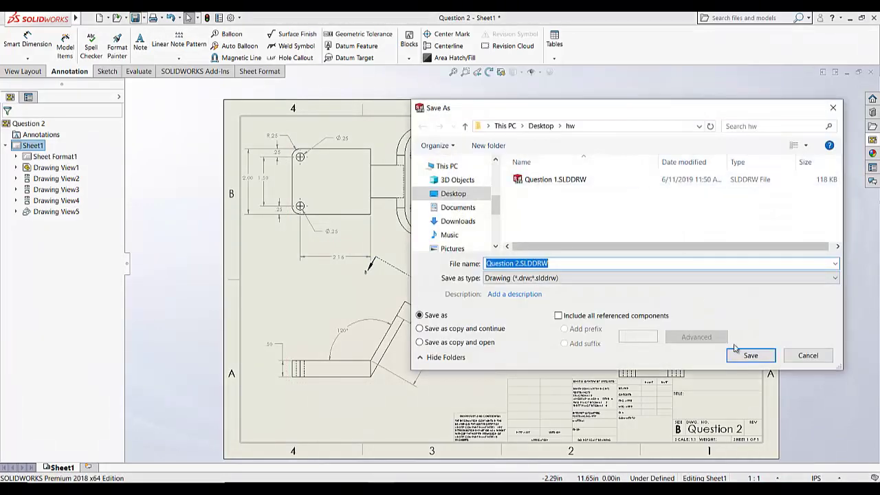